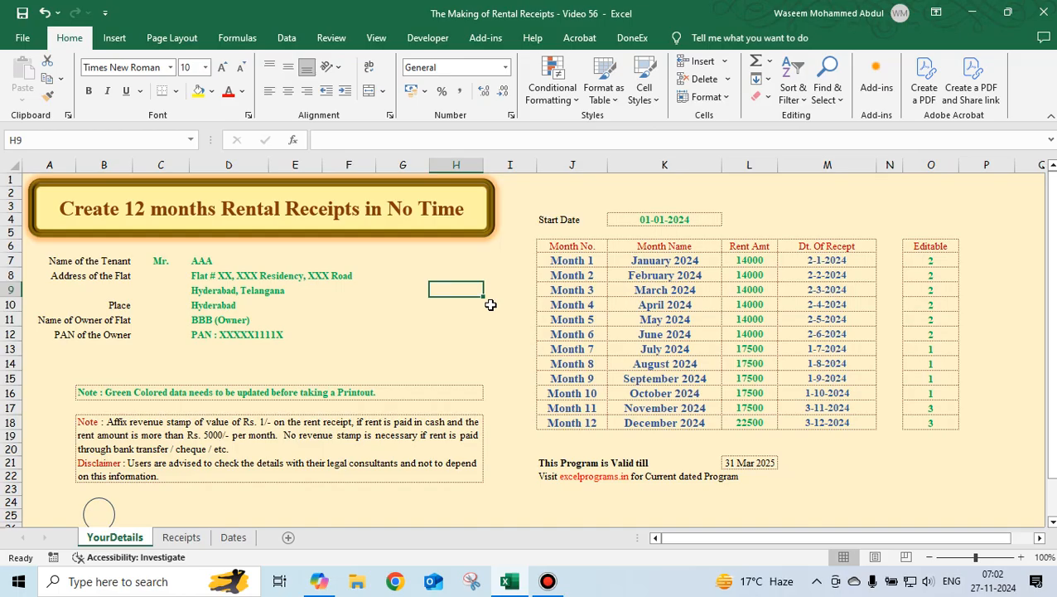
Set the start date to 01-04-2024 from the start date list.
{"action": "left_click", "coordinate": [667, 220]}
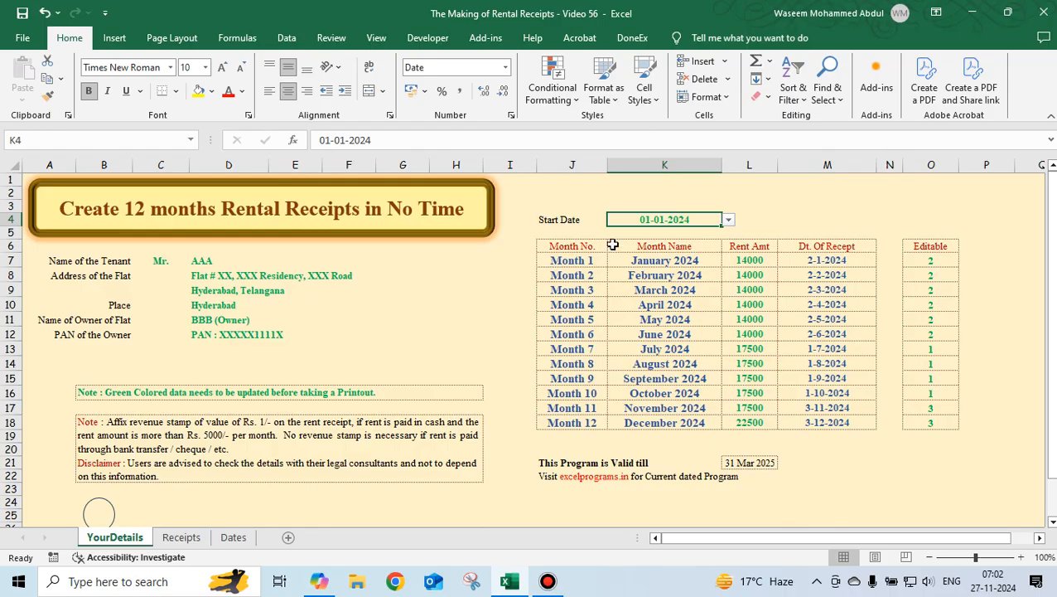
{"action": "left_click", "coordinate": [729, 220]}
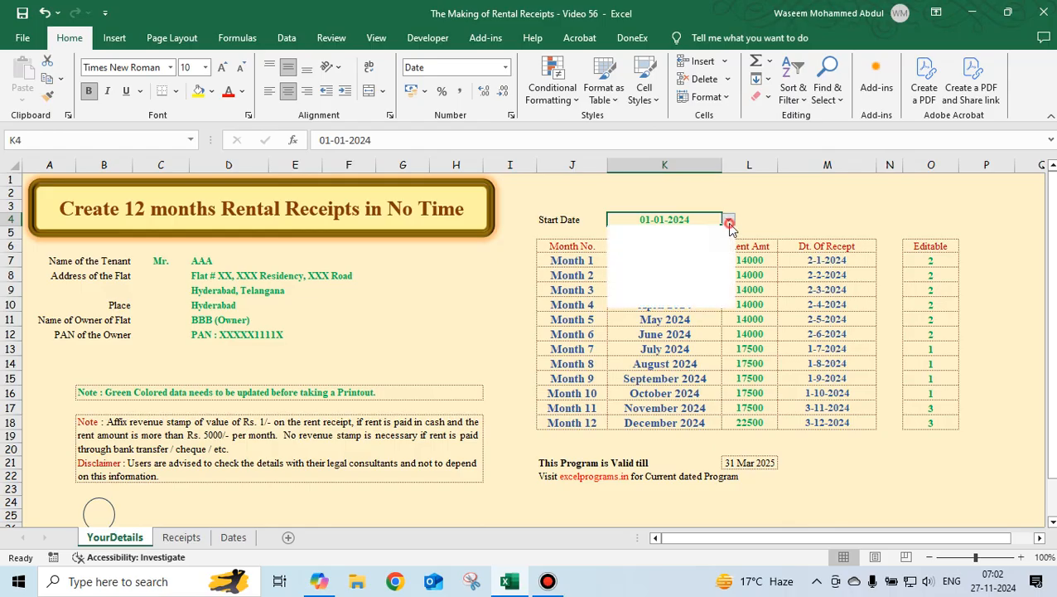
{"action": "left_click", "coordinate": [677, 304]}
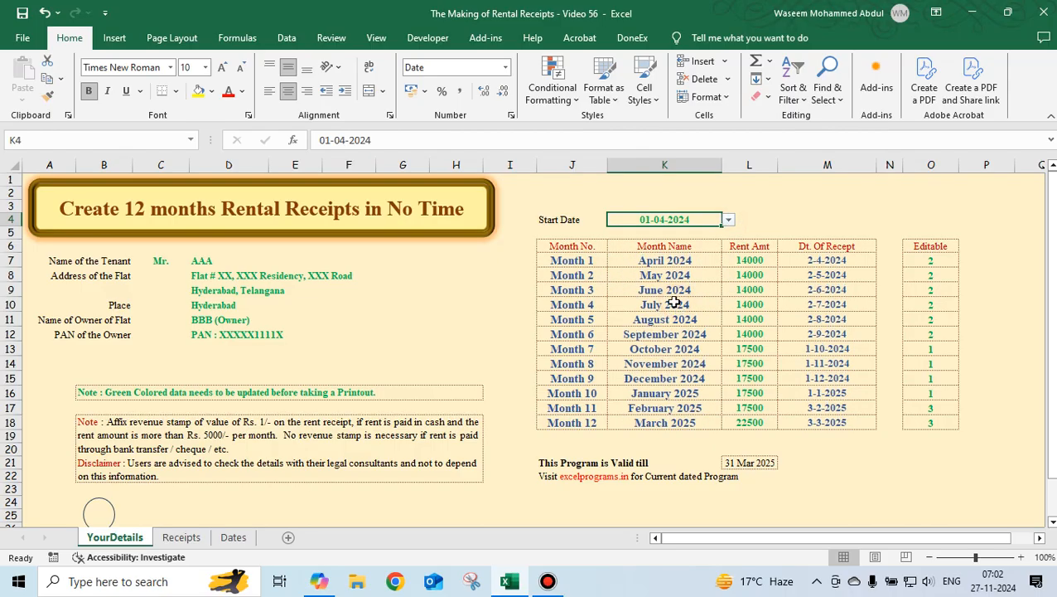
Set the start date back to 01-01-2024.
{"action": "left_click", "coordinate": [626, 261]}
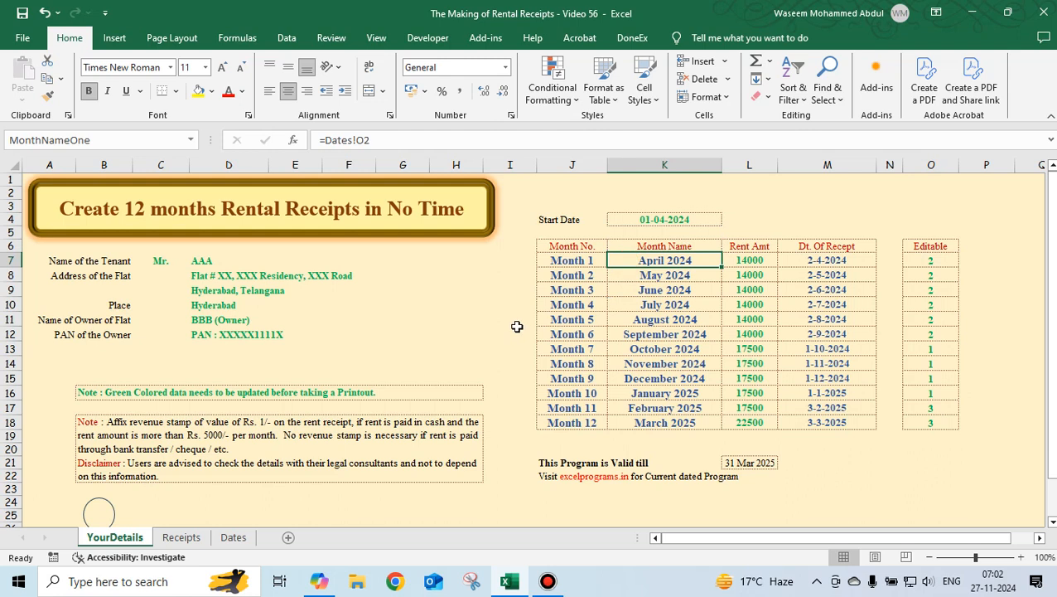
{"action": "left_click", "coordinate": [693, 220]}
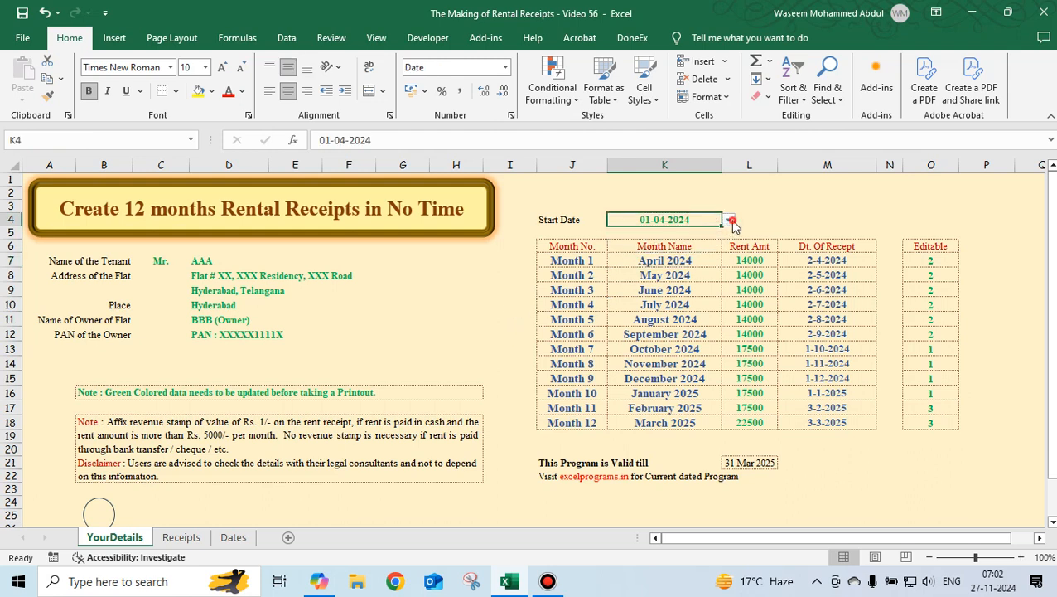
{"action": "left_click", "coordinate": [730, 222]}
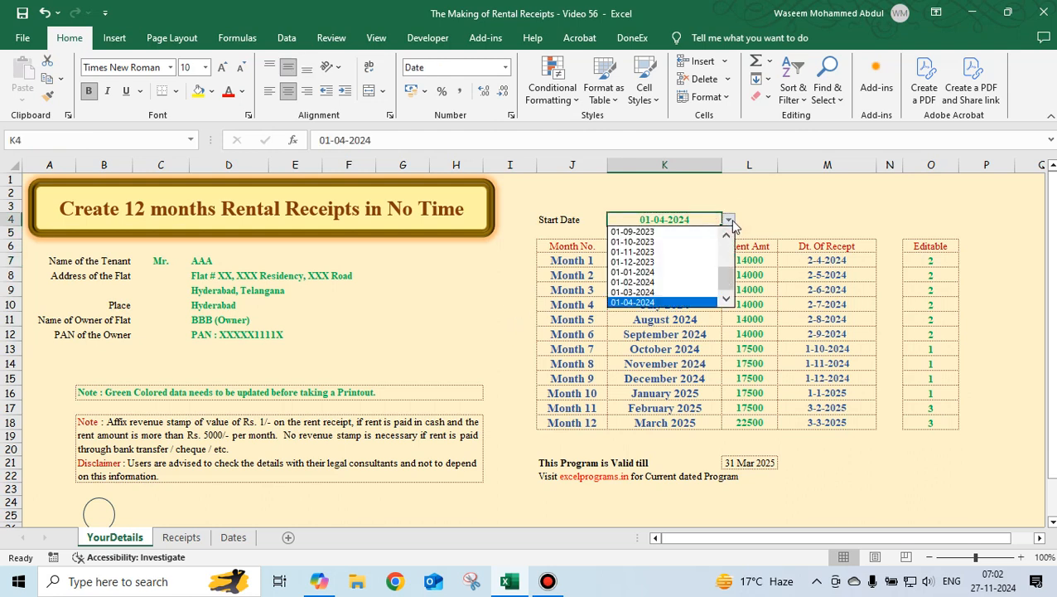
{"action": "left_click", "coordinate": [694, 274]}
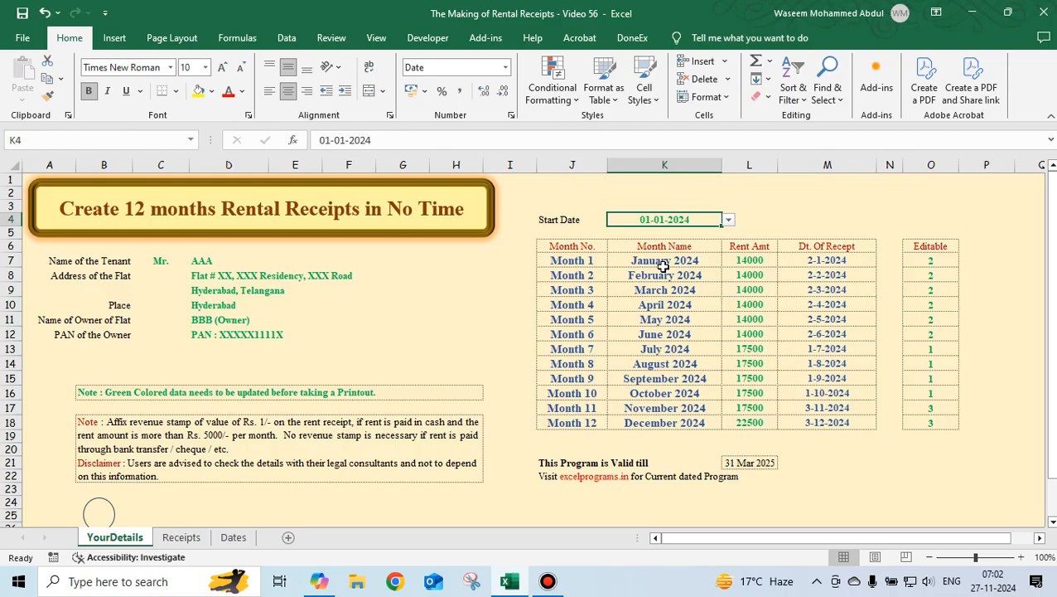
Examine how the Dates sheet's start date cell references the start date on the details sheet.
{"action": "left_click", "coordinate": [670, 194]}
{"action": "left_click", "coordinate": [671, 223]}
{"action": "left_click", "coordinate": [236, 539]}
{"action": "left_click", "coordinate": [271, 349]}
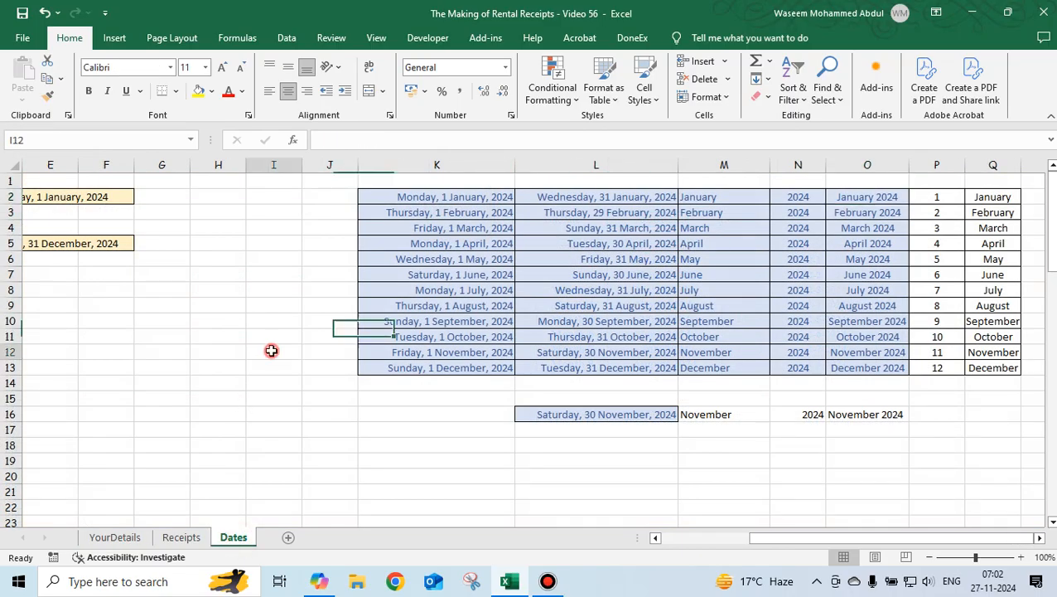
{"action": "key", "text": "Left"}
{"action": "key", "text": "Left"}
{"action": "key", "text": "Left"}
{"action": "key", "text": "Left"}
{"action": "key", "text": "Left"}
{"action": "key", "text": "Left"}
{"action": "key", "text": "Left"}
{"action": "key", "text": "Left"}
{"action": "key", "text": "Up"}
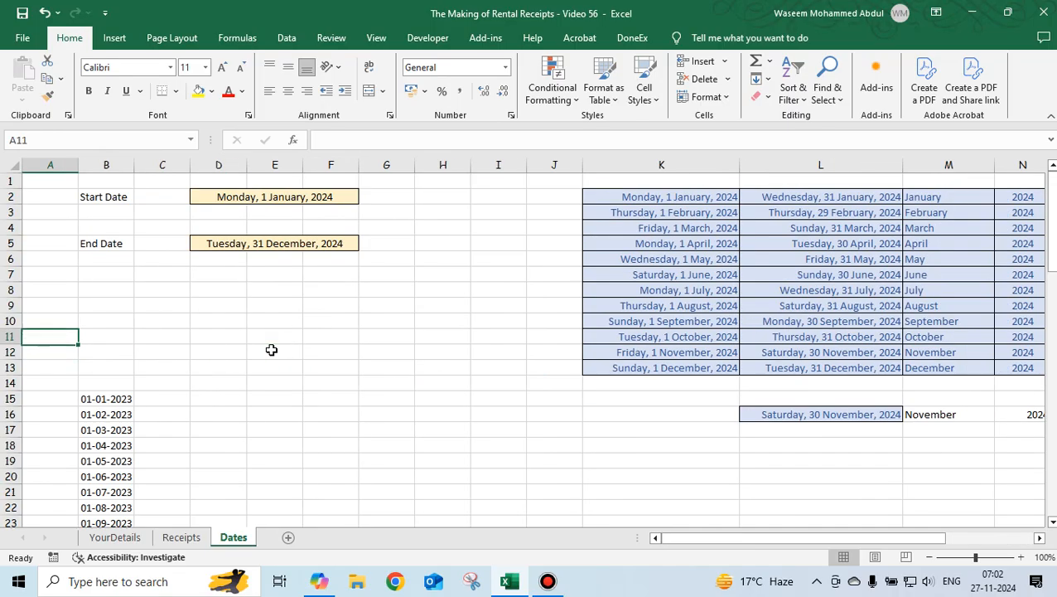
{"action": "left_click", "coordinate": [248, 199]}
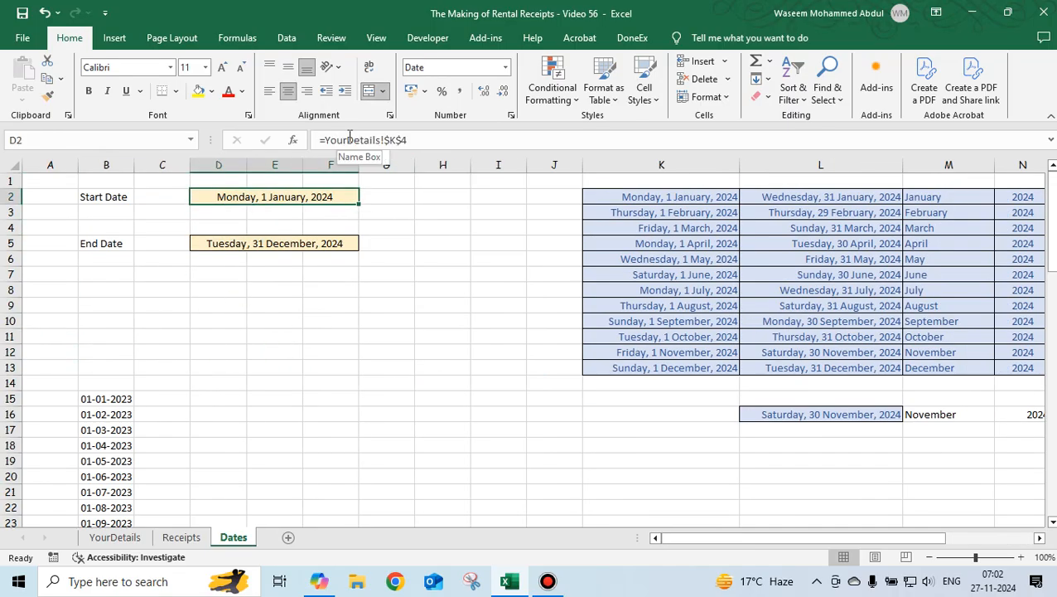
{"action": "left_click", "coordinate": [115, 538]}
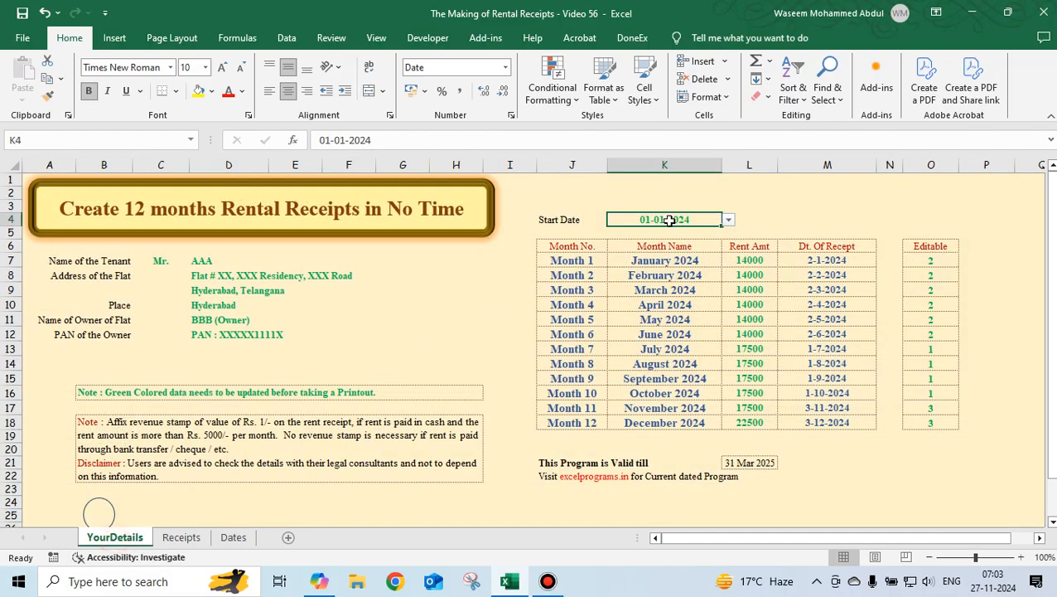
{"action": "left_click", "coordinate": [232, 537]}
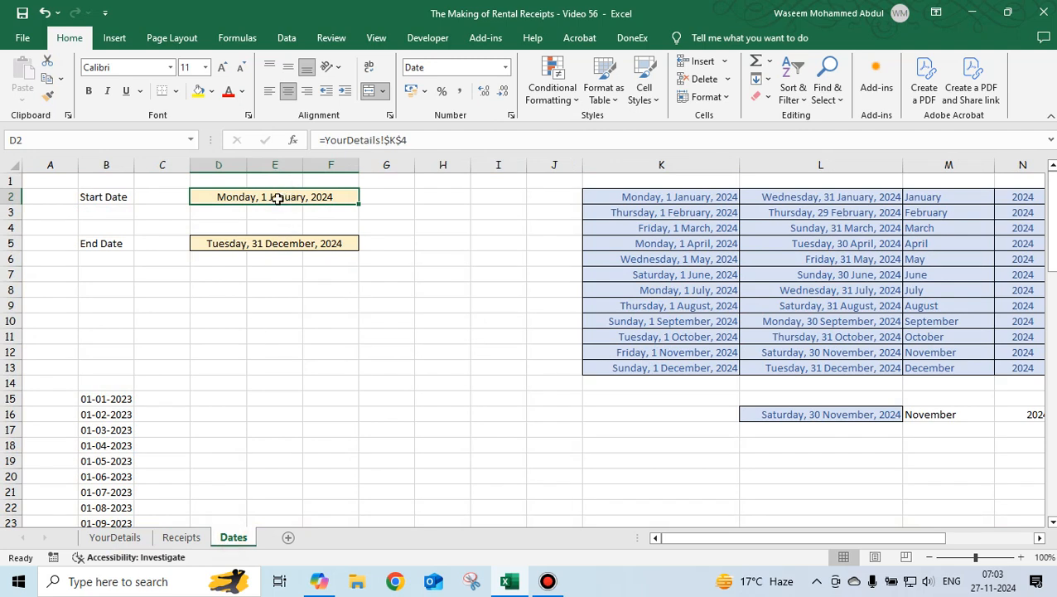
{"action": "left_click", "coordinate": [116, 537]}
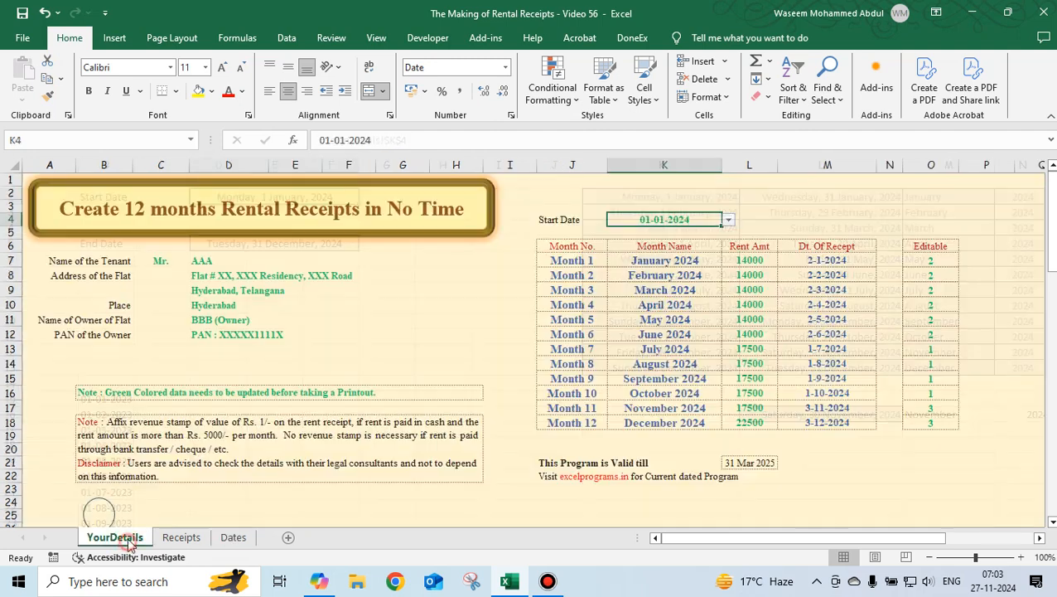
Set the start date to 01-04-2024.
{"action": "left_click", "coordinate": [728, 220]}
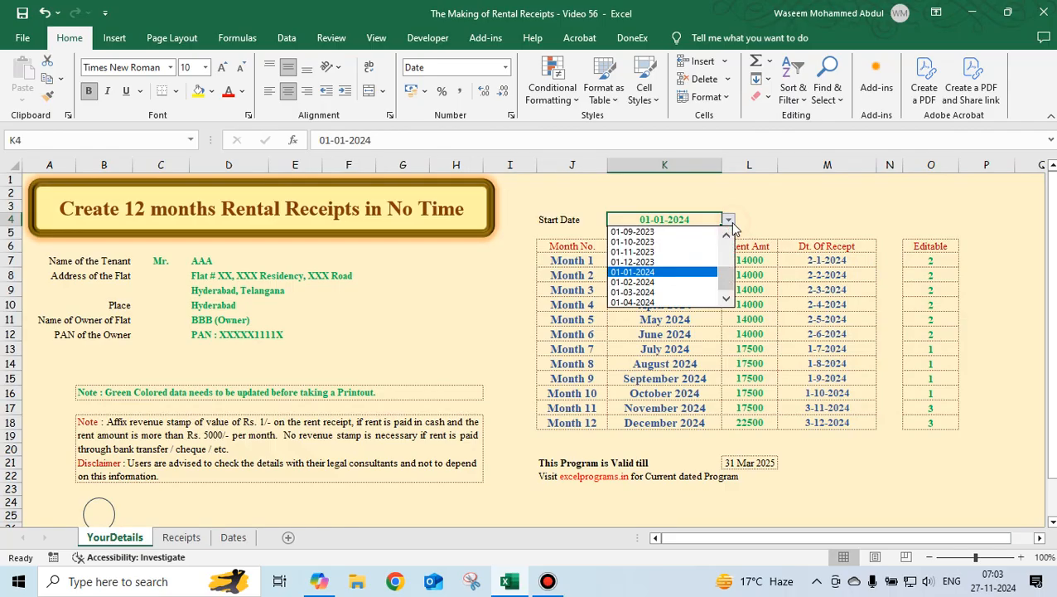
{"action": "left_click", "coordinate": [684, 302]}
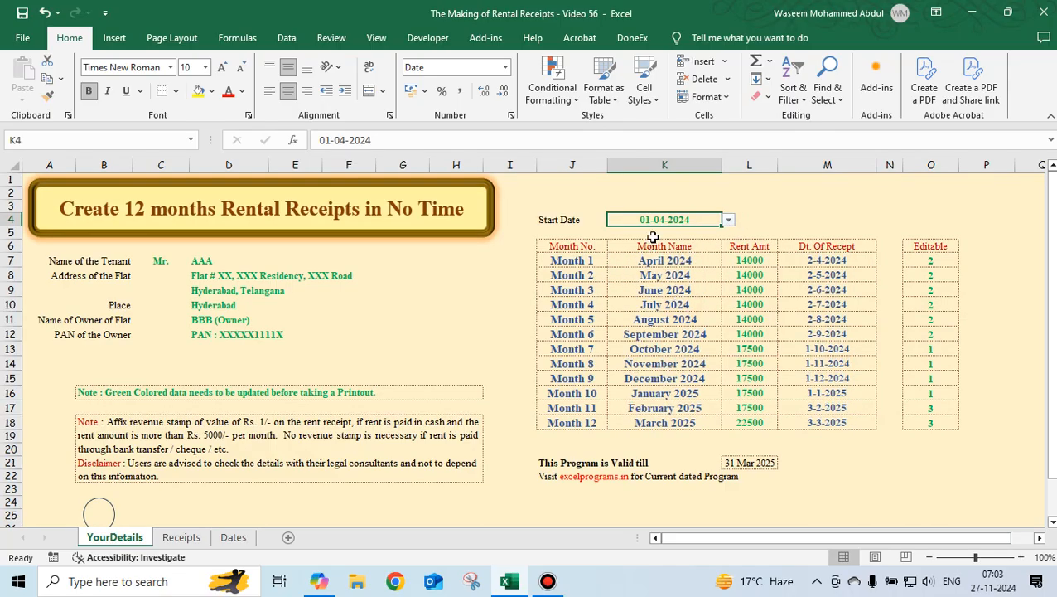
Review the month start and end date formulas in the Dates sheet's helper table.
{"action": "left_click", "coordinate": [233, 537]}
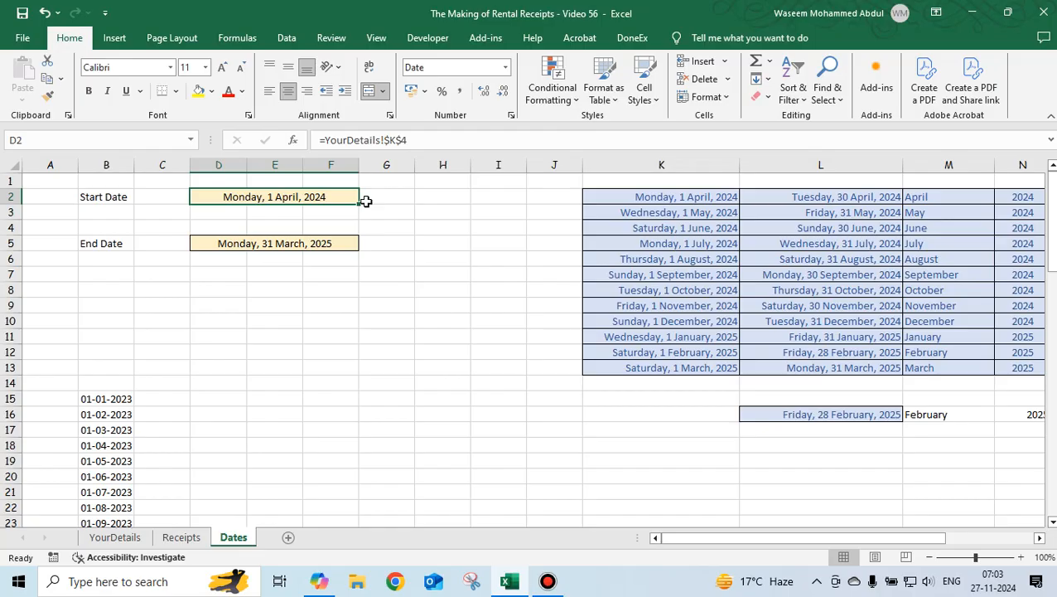
{"action": "key", "text": "Right"}
{"action": "key", "text": "Right"}
{"action": "key", "text": "Right"}
{"action": "key", "text": "Right"}
{"action": "key", "text": "Right"}
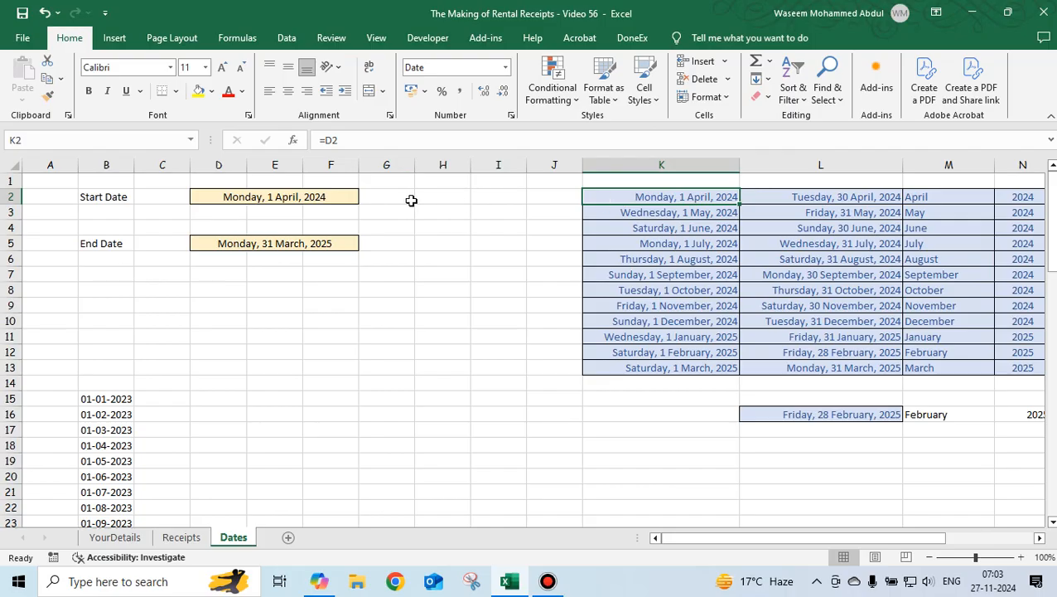
{"action": "left_click", "coordinate": [312, 196]}
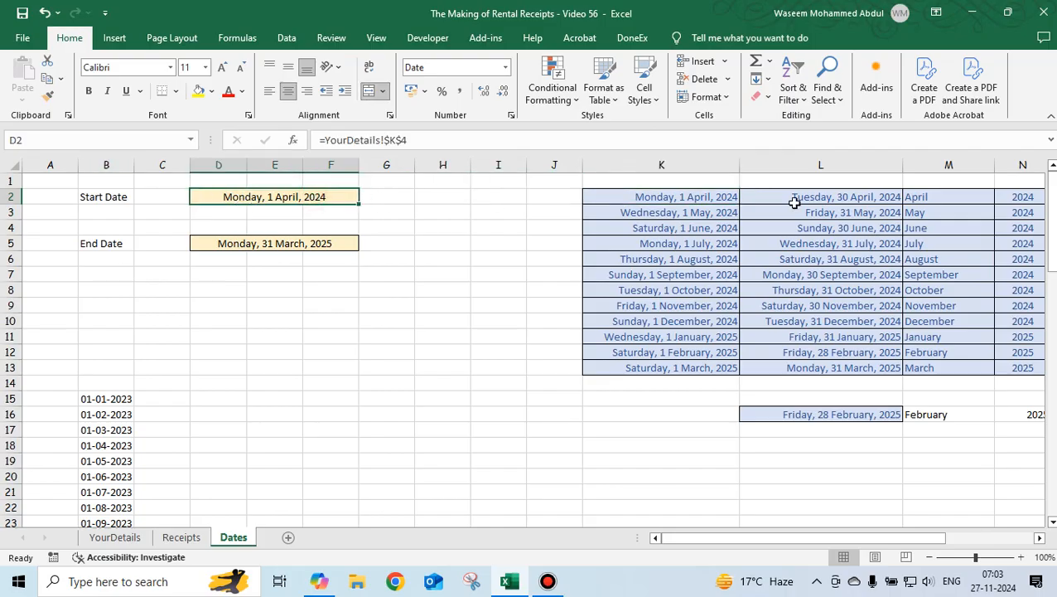
{"action": "left_click", "coordinate": [710, 196]}
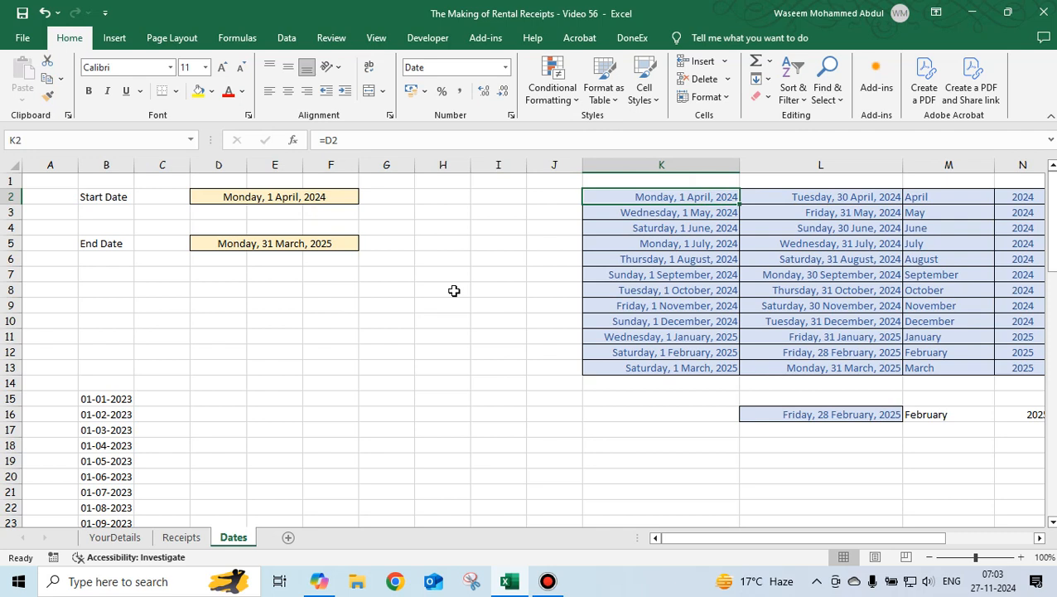
{"action": "key", "text": "Right"}
{"action": "key", "text": "Right"}
{"action": "key", "text": "Right"}
{"action": "key", "text": "Right"}
{"action": "key", "text": "Right"}
{"action": "key", "text": "Right"}
{"action": "key", "text": "Right"}
{"action": "key", "text": "Right"}
{"action": "key", "text": "Left"}
{"action": "key", "text": "Left"}
{"action": "key", "text": "Left"}
{"action": "key", "text": "Left"}
{"action": "key", "text": "Left"}
{"action": "key", "text": "Left"}
{"action": "key", "text": "Left"}
{"action": "key", "text": "Left"}
{"action": "key", "text": "Left"}
{"action": "key", "text": "Left"}
{"action": "key", "text": "Right"}
{"action": "key", "text": "Right"}
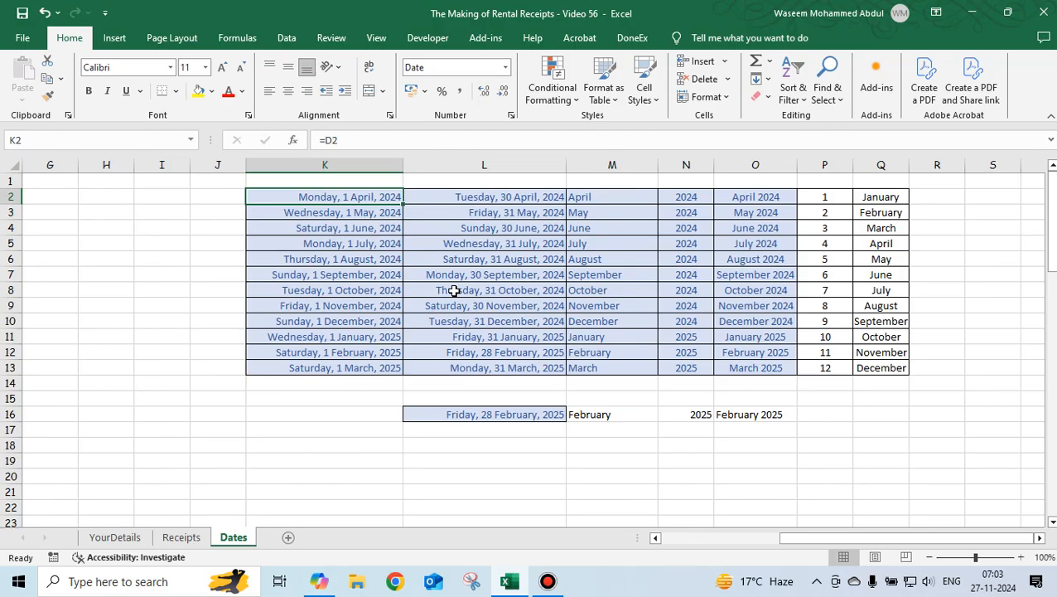
{"action": "key", "text": "Right"}
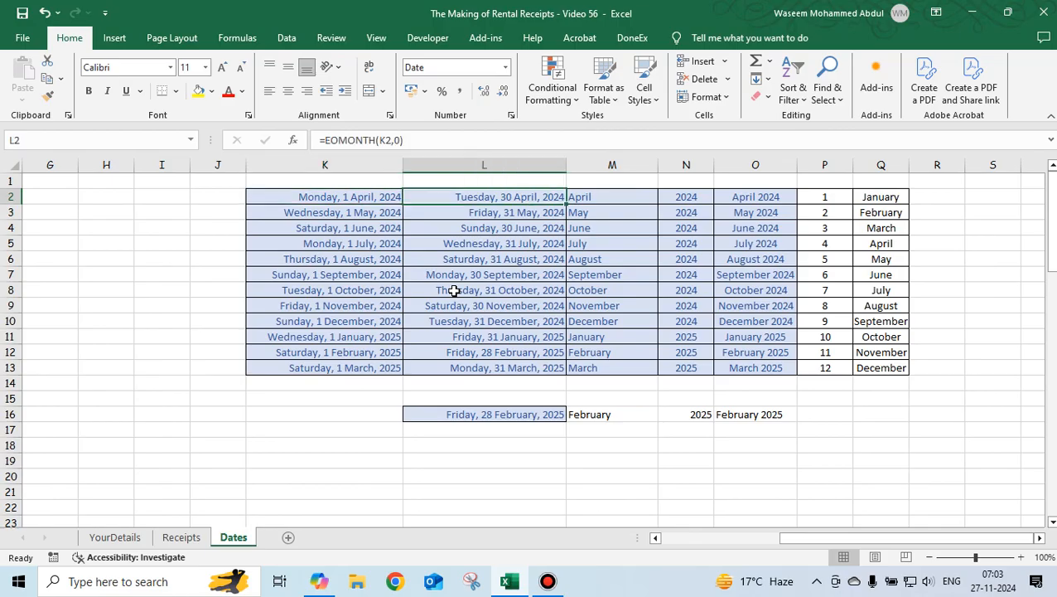
{"action": "key", "text": "Left"}
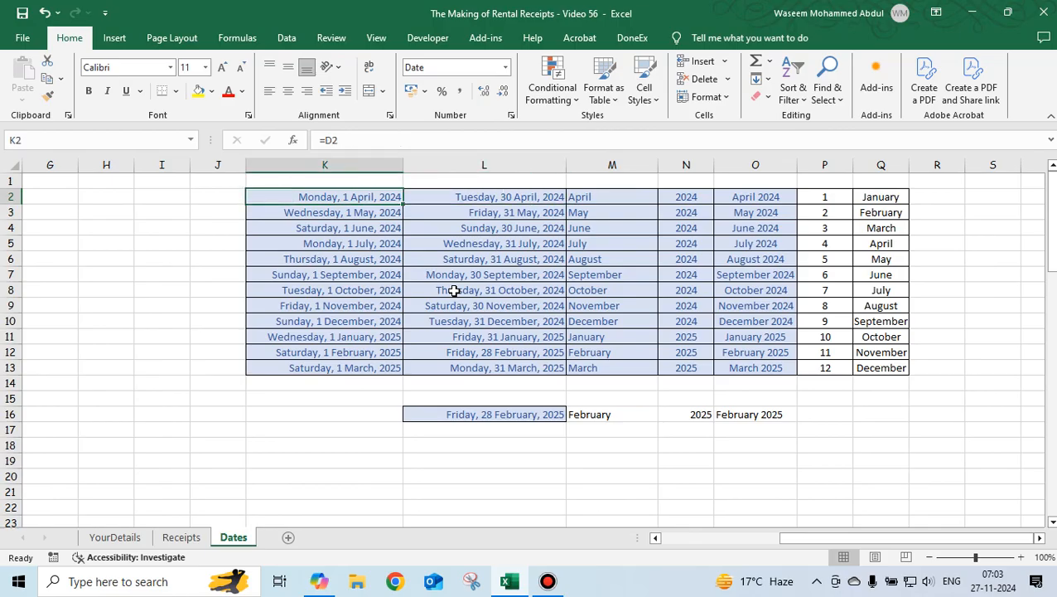
{"action": "key", "text": "Right"}
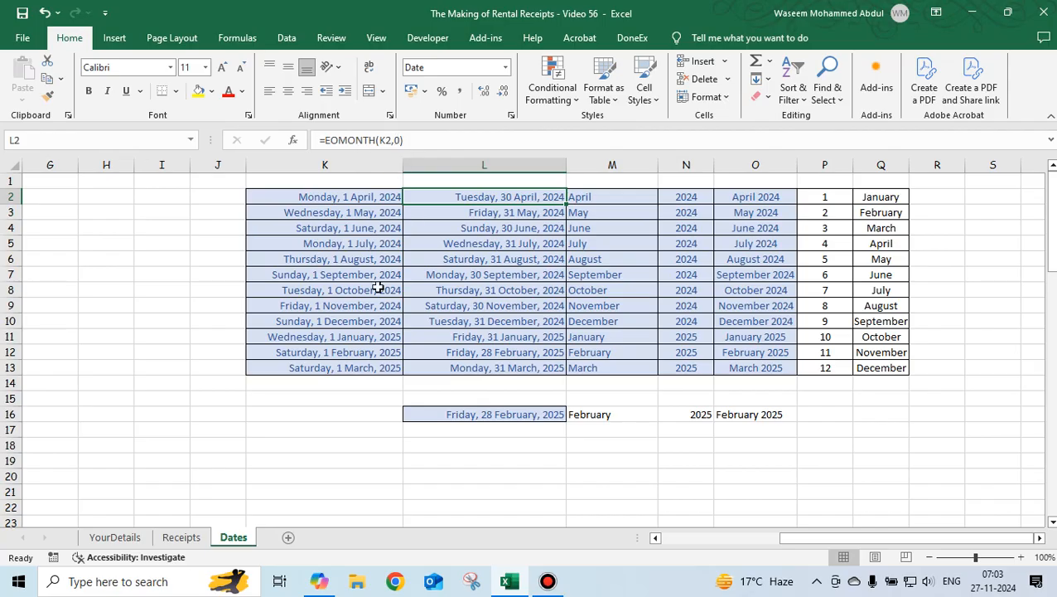
Open the first month-end EOMONTH formula and the next month's start formula for inspection without changing them.
{"action": "key", "text": "F2"}
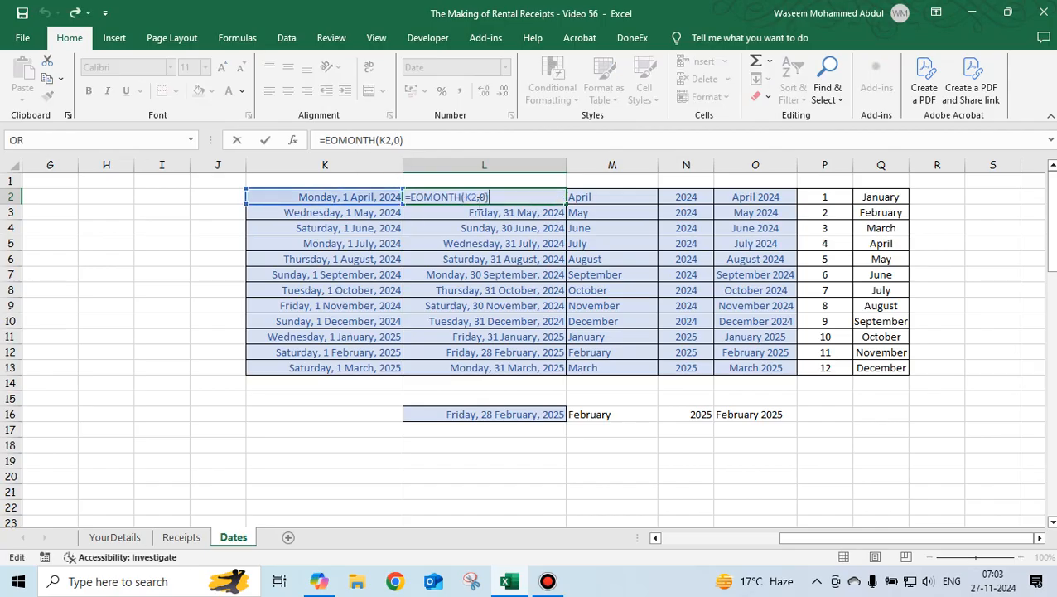
{"action": "left_click", "coordinate": [480, 199]}
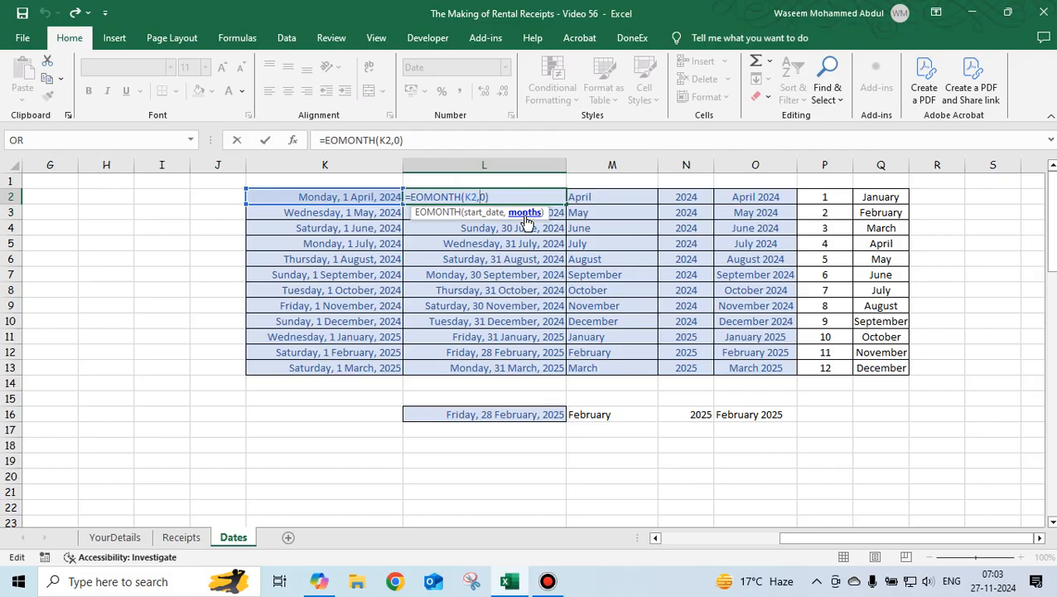
{"action": "key", "text": "Escape"}
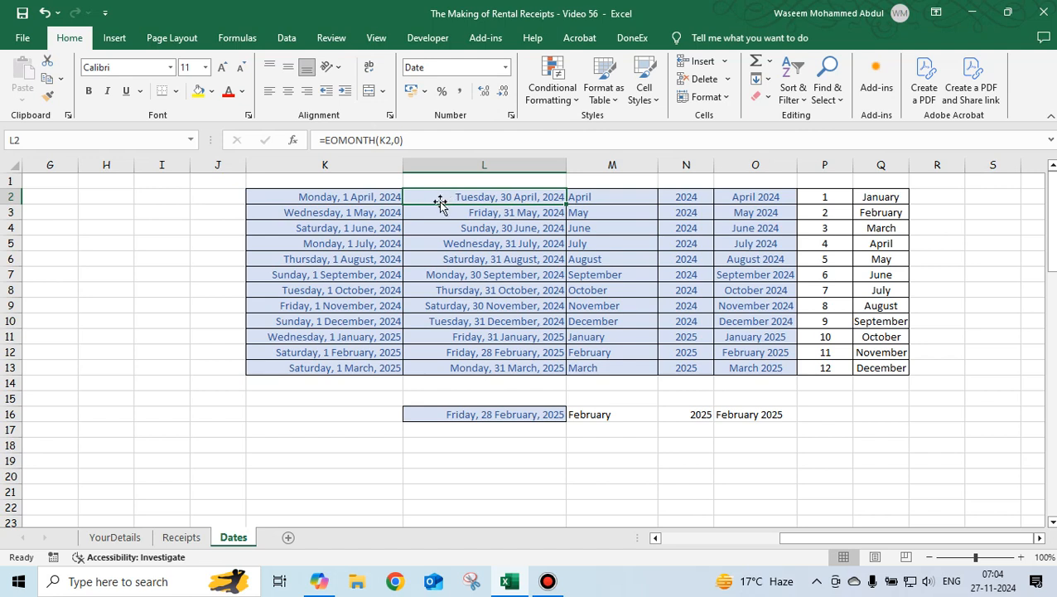
{"action": "left_click", "coordinate": [362, 215]}
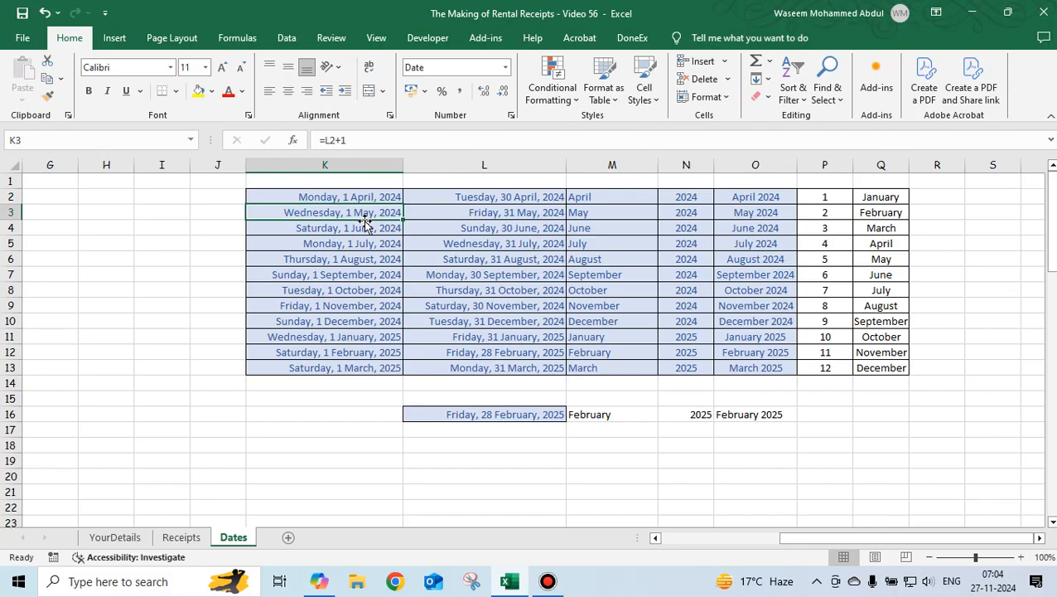
{"action": "key", "text": "F2"}
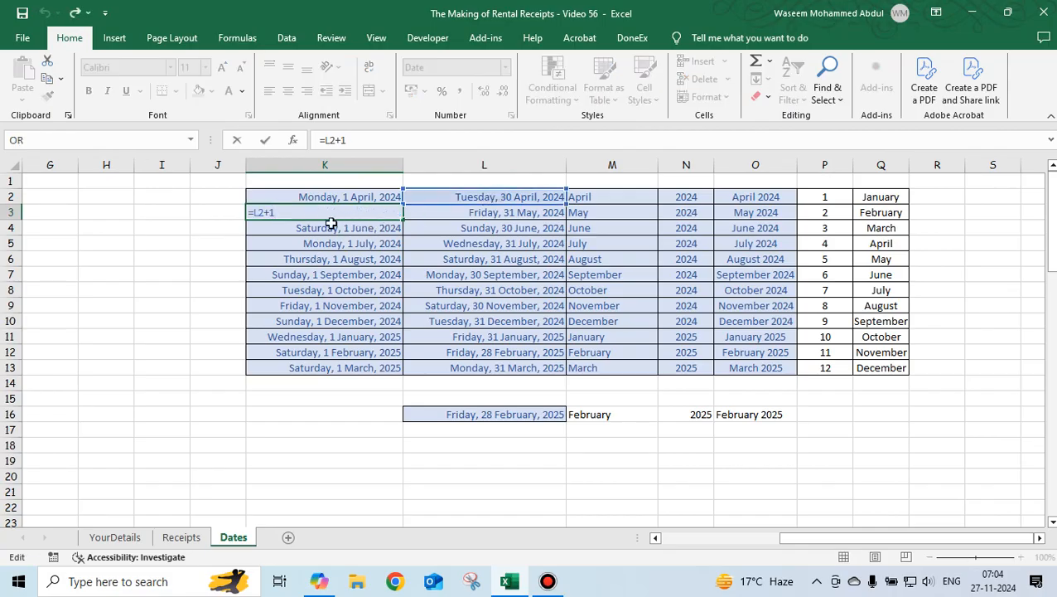
{"action": "key", "text": "Escape"}
{"action": "key", "text": "Left"}
{"action": "key", "text": "Right"}
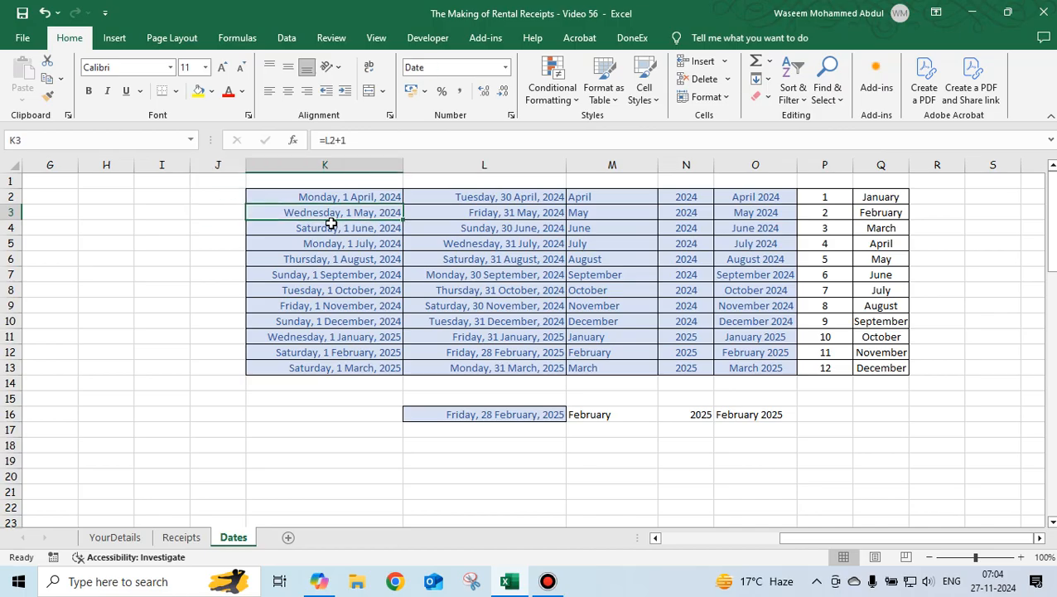
{"action": "key", "text": "Right"}
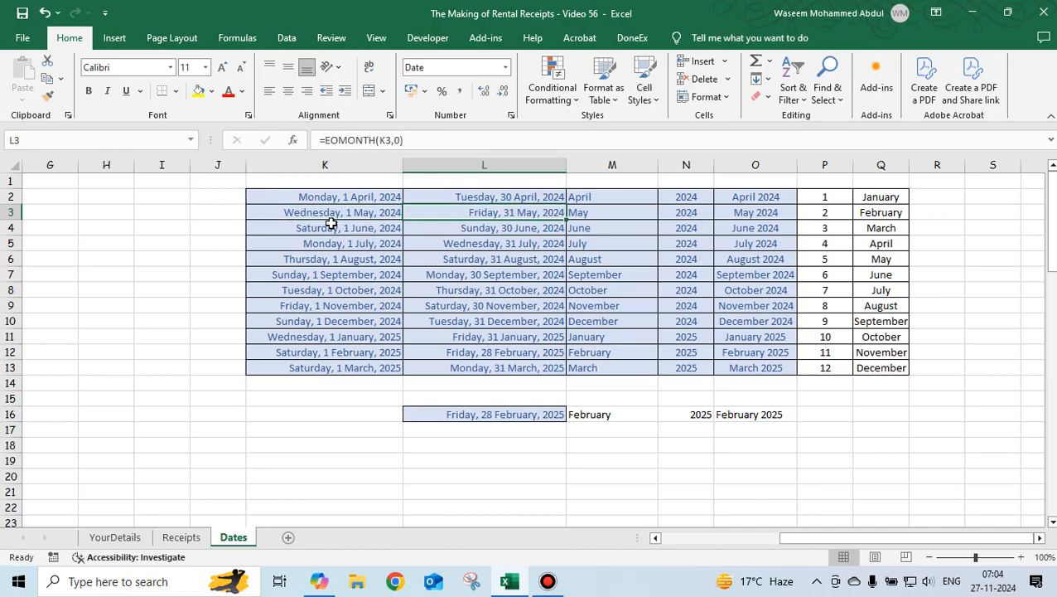
Inspect the start and end date formulas further down the helper table.
{"action": "left_click", "coordinate": [525, 199]}
{"action": "left_click", "coordinate": [519, 217]}
{"action": "left_click", "coordinate": [371, 231]}
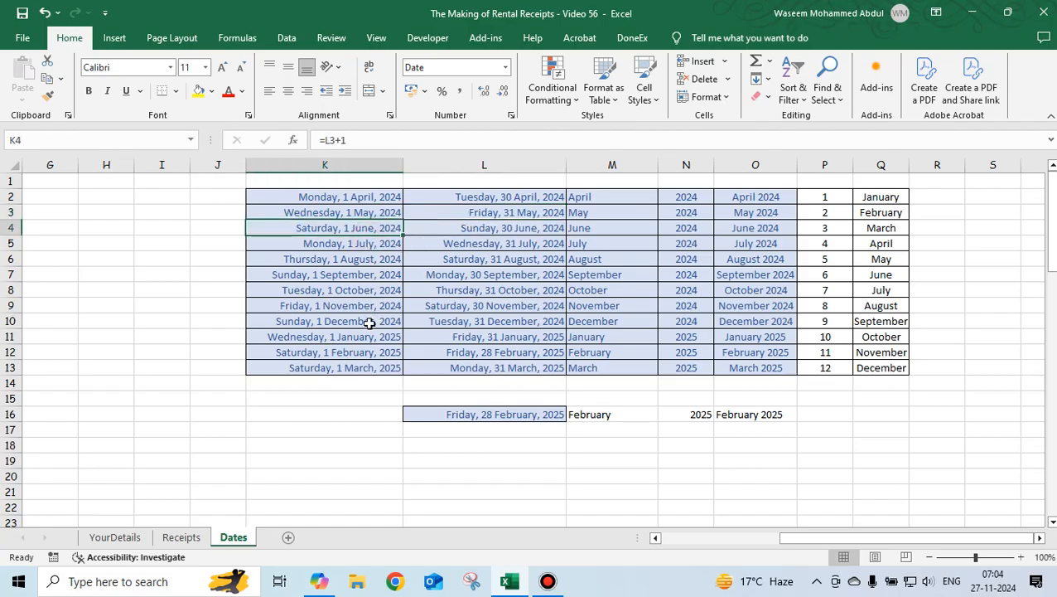
{"action": "left_click", "coordinate": [373, 368]}
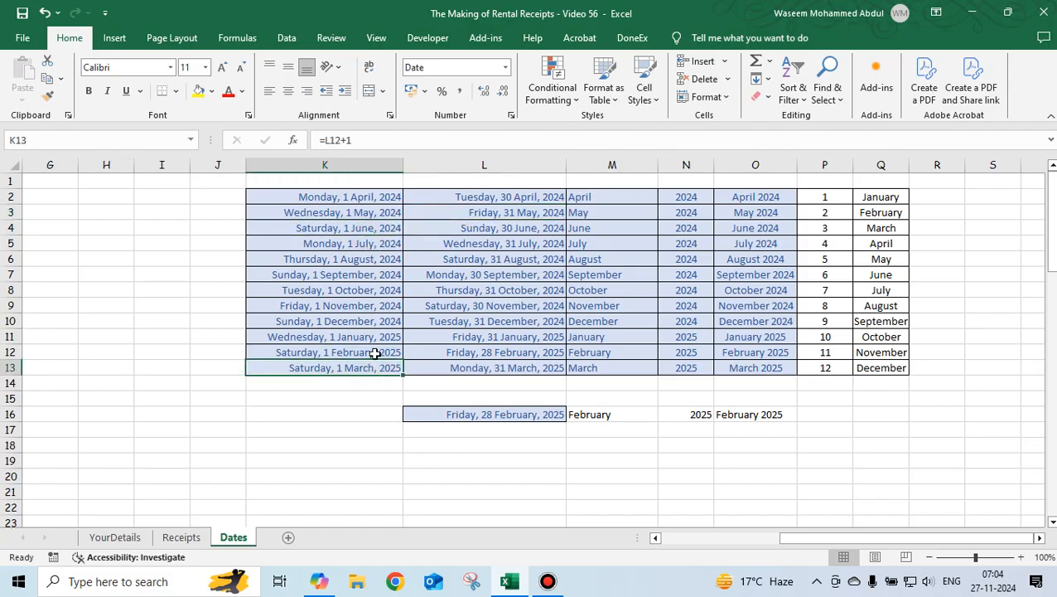
{"action": "left_click", "coordinate": [477, 228]}
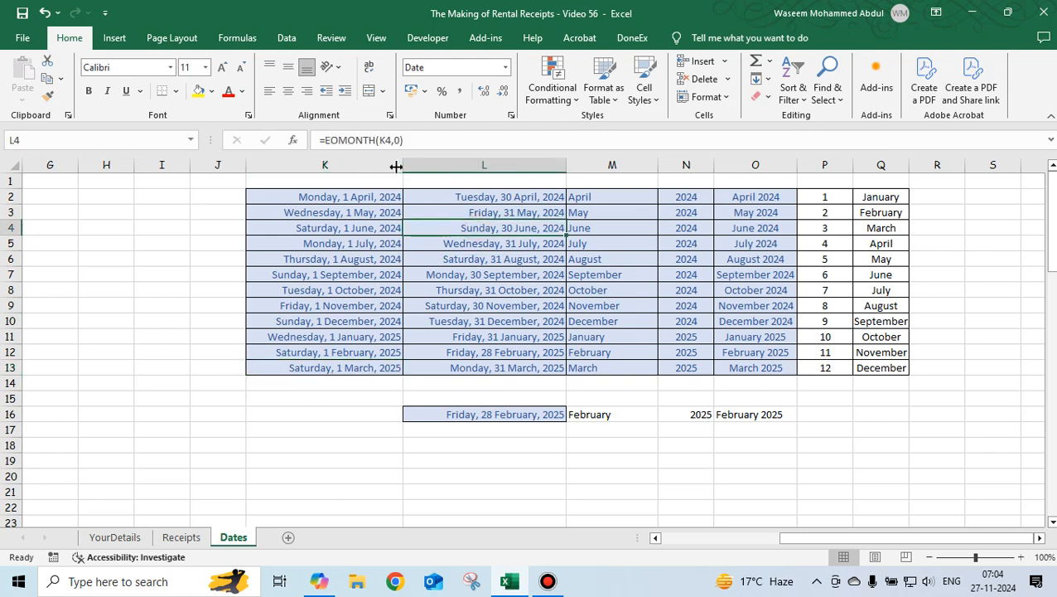
{"action": "left_click", "coordinate": [530, 213]}
{"action": "left_click", "coordinate": [510, 200]}
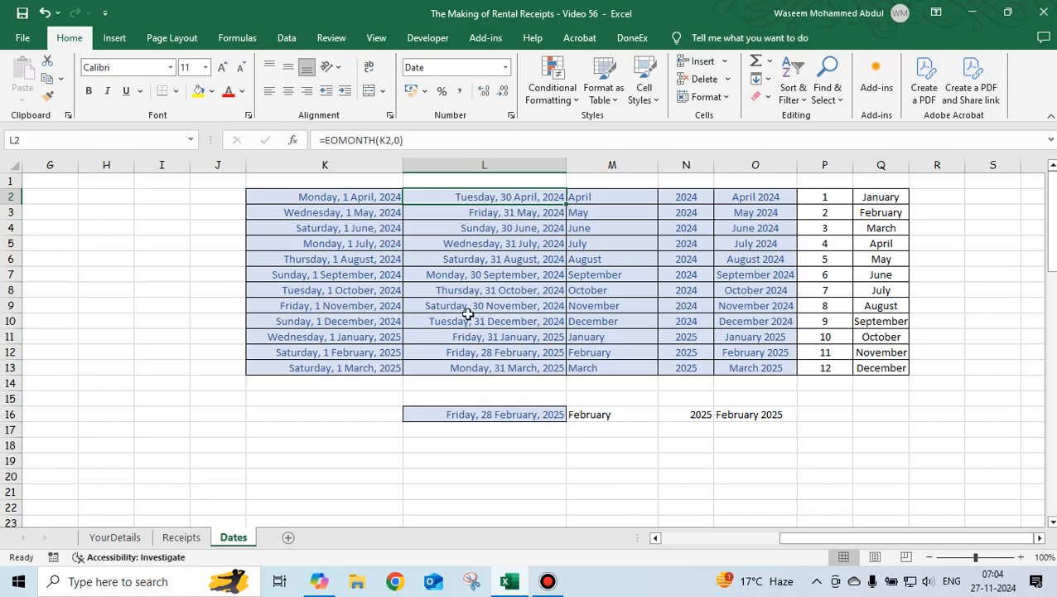
{"action": "left_click", "coordinate": [363, 199]}
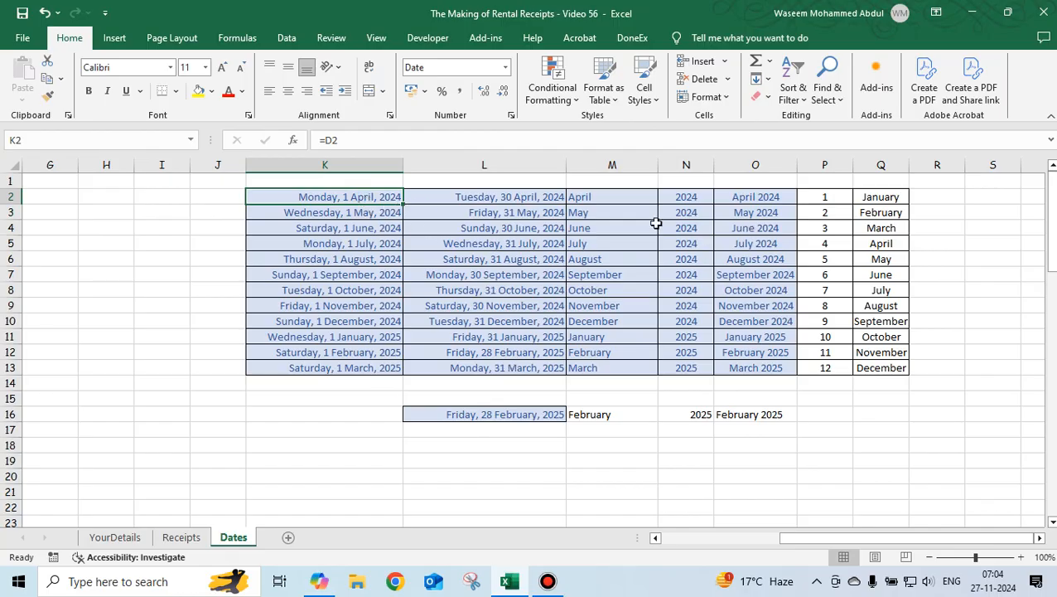
Inspect the month-label formula in the Dates sheet, its link from the YourDetails sheet, and the neighbouring end-date and month-name formulas.
{"action": "left_click", "coordinate": [744, 194]}
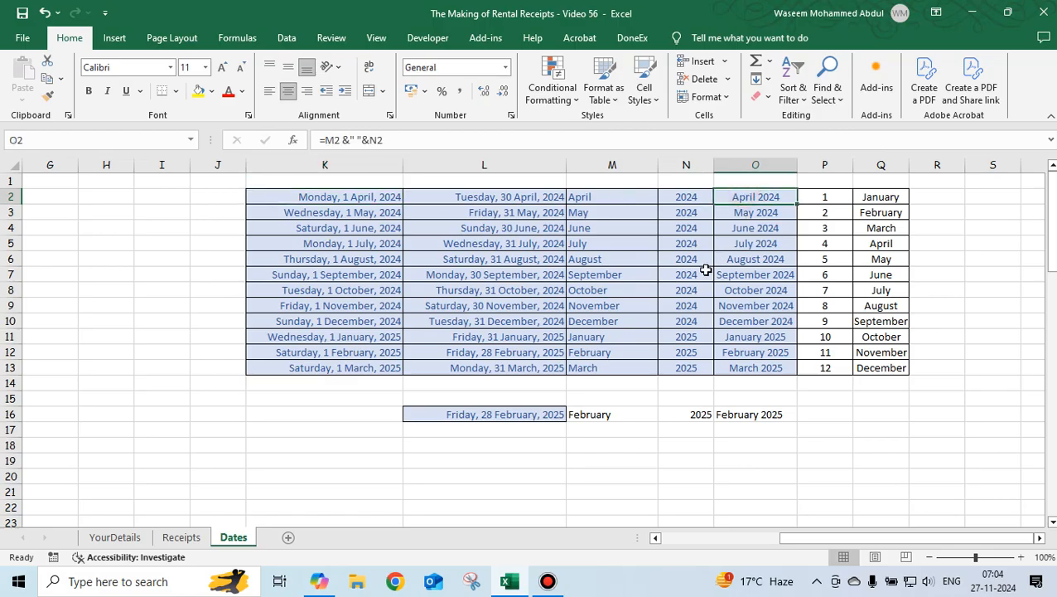
{"action": "left_click", "coordinate": [114, 538]}
{"action": "left_click", "coordinate": [681, 261]}
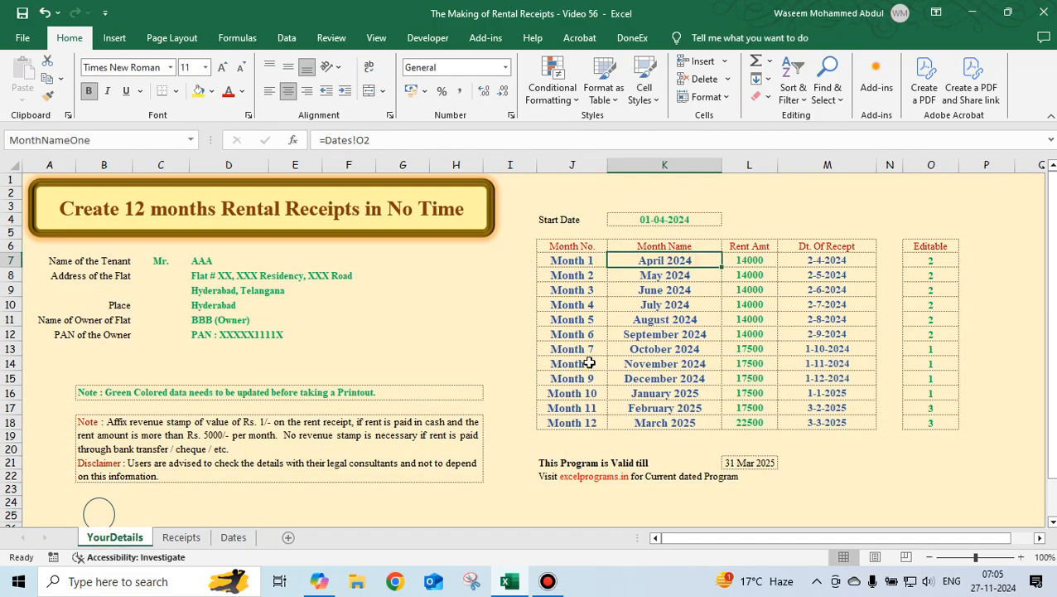
{"action": "left_click", "coordinate": [233, 538]}
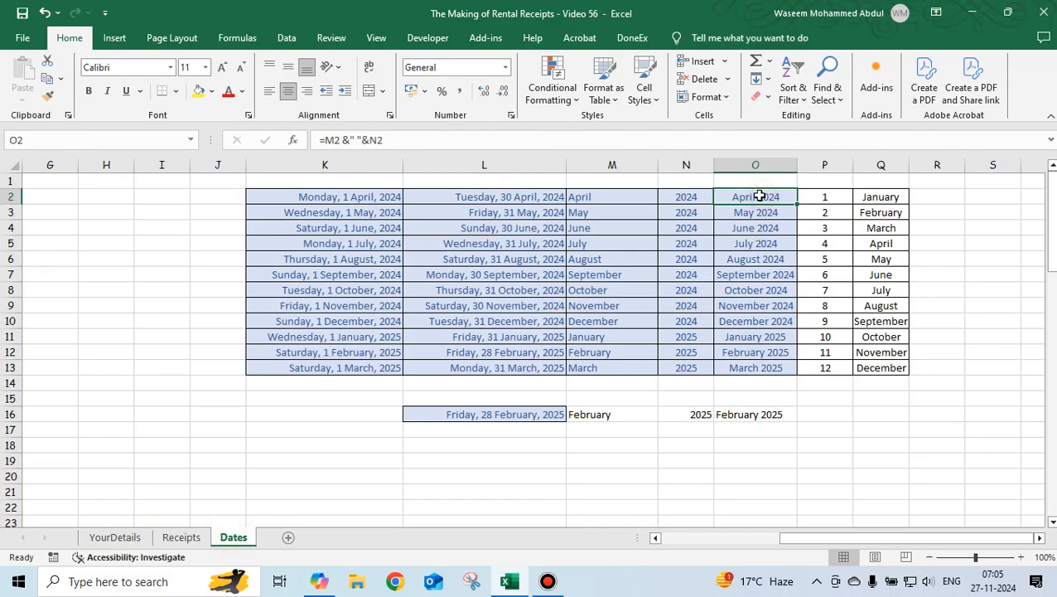
{"action": "left_click", "coordinate": [523, 198]}
{"action": "left_click", "coordinate": [748, 199]}
{"action": "left_click", "coordinate": [529, 202]}
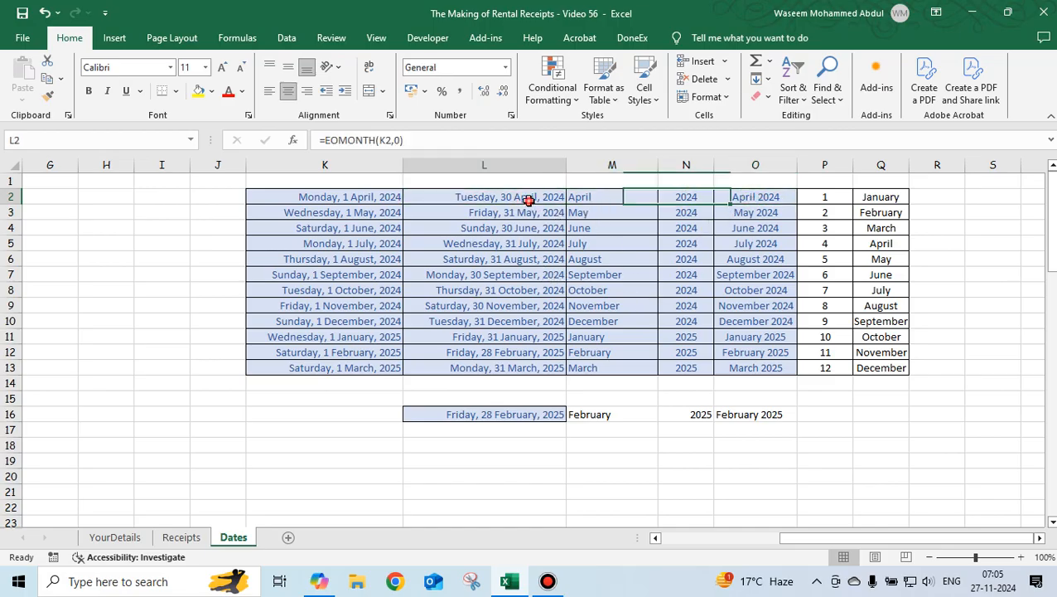
{"action": "left_click", "coordinate": [597, 201]}
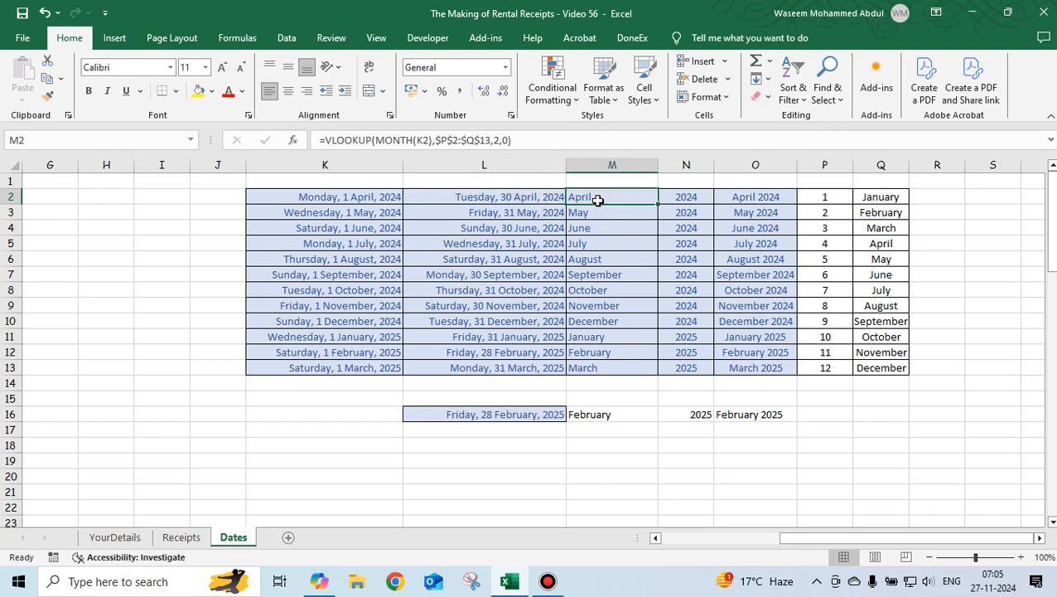
Clear everything from the test cells L16 to O16 below the helper table.
{"action": "left_click", "coordinate": [499, 415]}
{"action": "left_click_drag", "start_coordinate": [562, 414], "coordinate": [754, 413]}
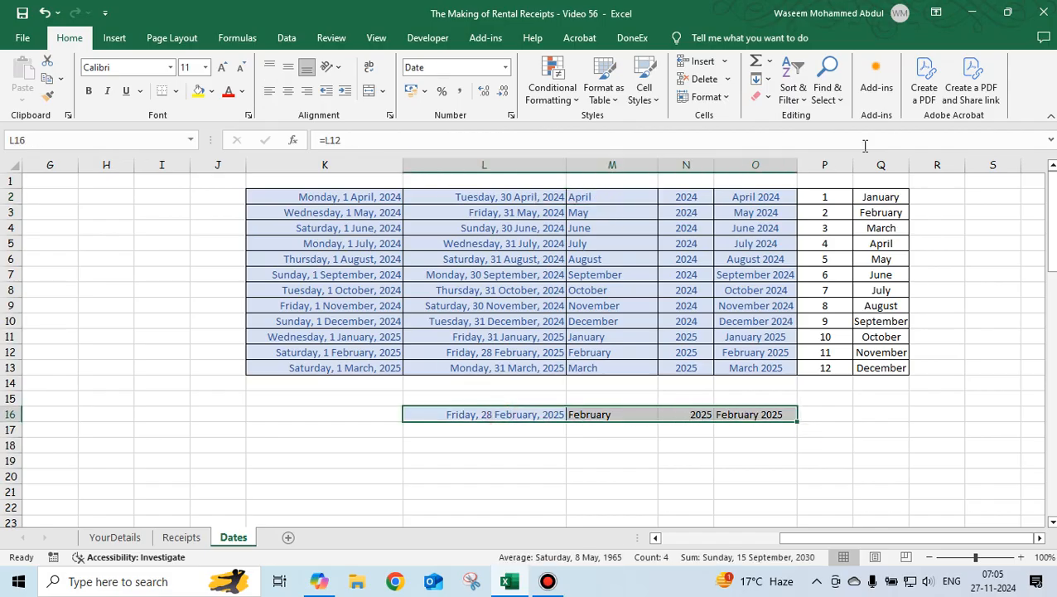
{"action": "left_click", "coordinate": [763, 96]}
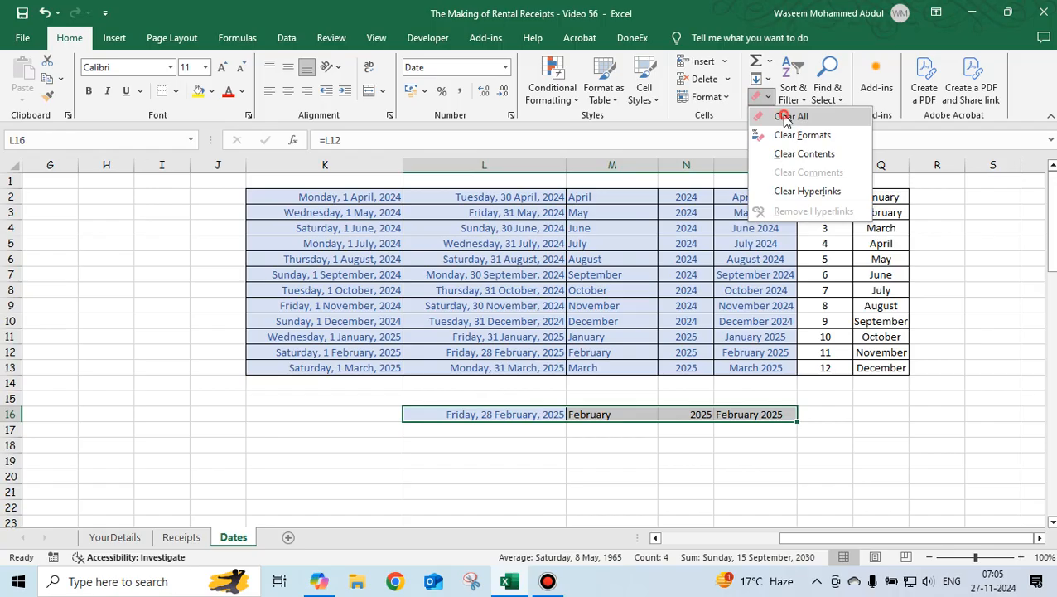
{"action": "left_click", "coordinate": [791, 120]}
In L16, enter a formula referencing the month-end date in L7 as a test date.
{"action": "left_click", "coordinate": [528, 415]}
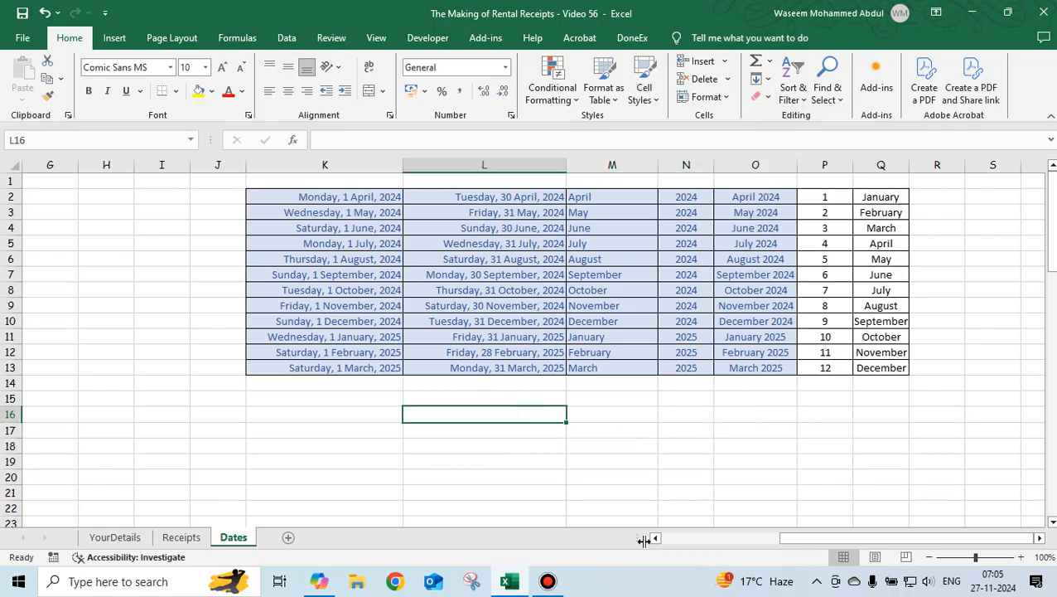
{"action": "type", "text": "="}
{"action": "key", "text": "Up"}
{"action": "key", "text": "Up"}
{"action": "key", "text": "Up"}
{"action": "key", "text": "Up"}
{"action": "key", "text": "Up"}
{"action": "key", "text": "Up"}
{"action": "key", "text": "Up"}
{"action": "key", "text": "Up"}
{"action": "key", "text": "Up"}
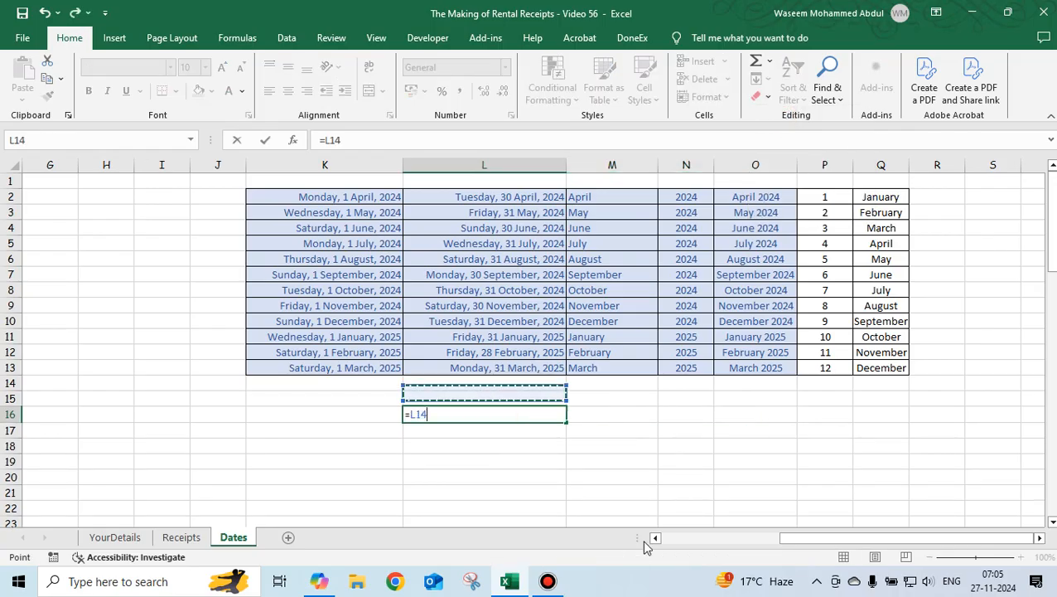
{"action": "key", "text": "Up"}
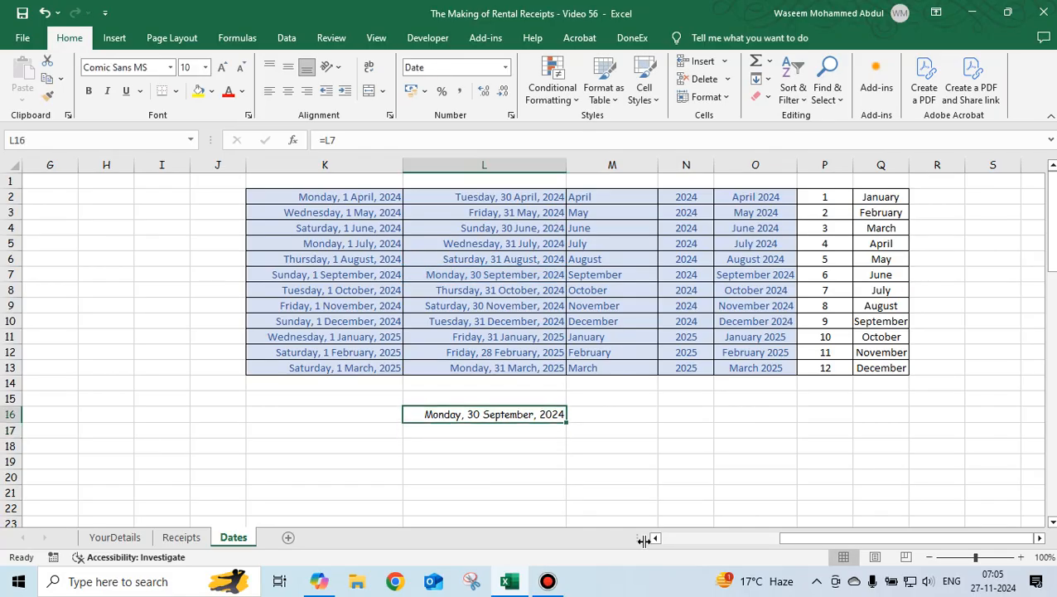
In M16, enter =MONTH(L16) to extract the month number of the test date.
{"action": "key", "text": "Right"}
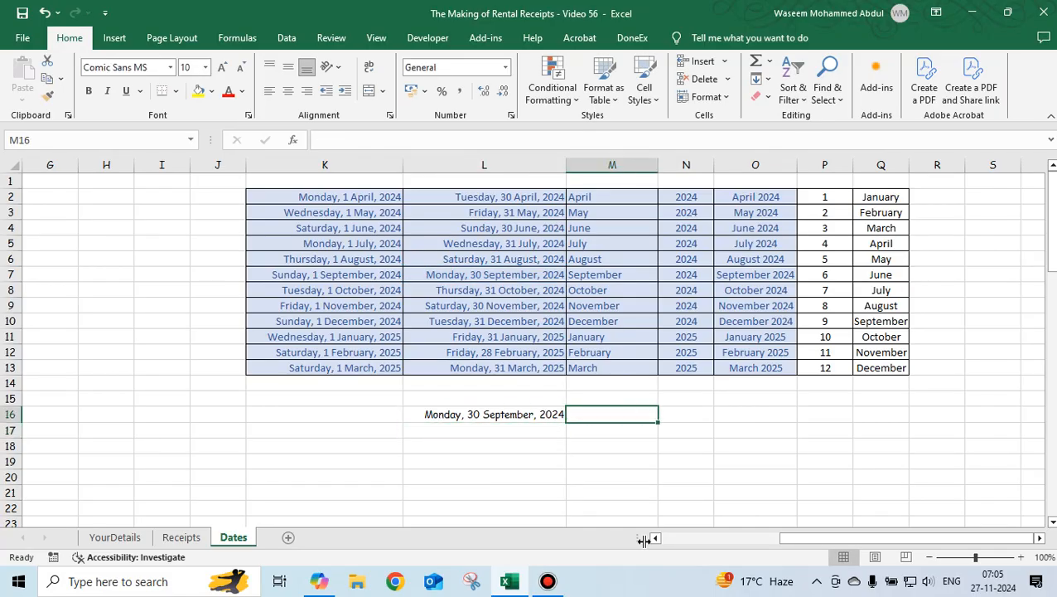
{"action": "type", "text": "="}
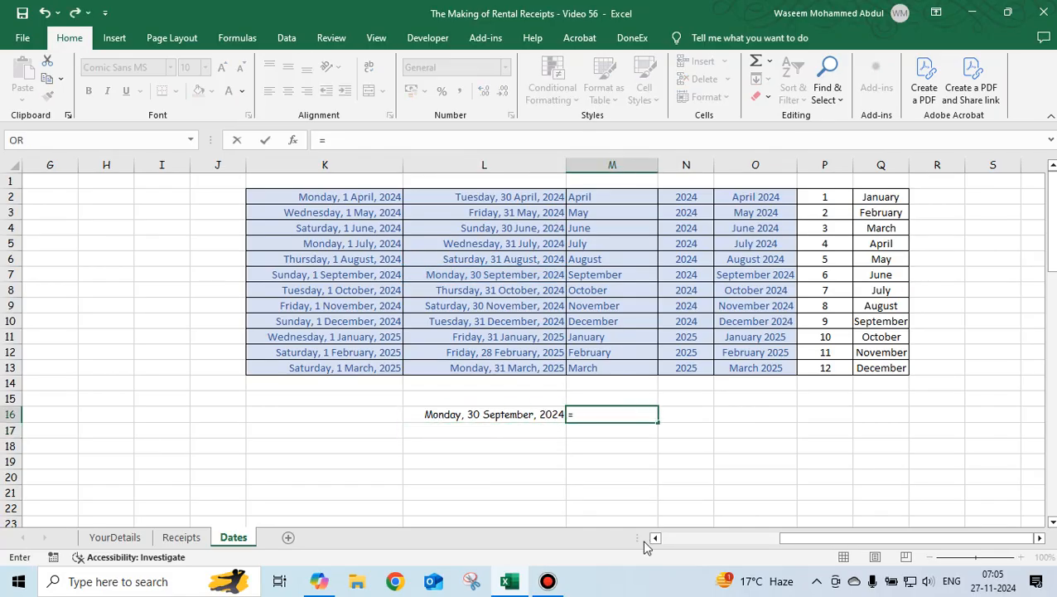
{"action": "type", "text": "month"}
{"action": "key", "text": "Tab"}
{"action": "key", "text": "Left"}
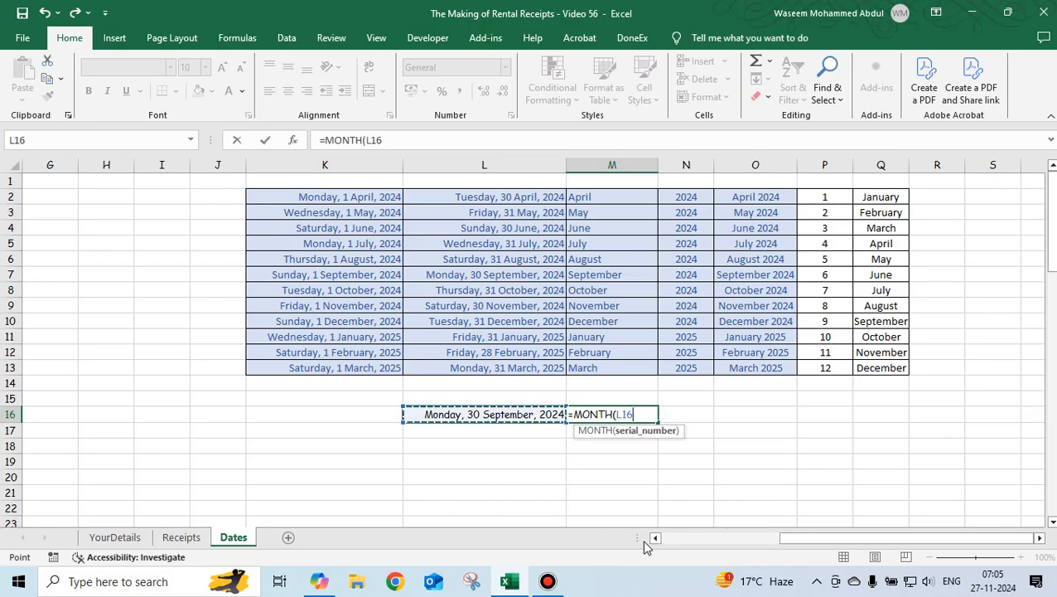
{"action": "key", "text": "Return"}
{"action": "key", "text": "Up"}
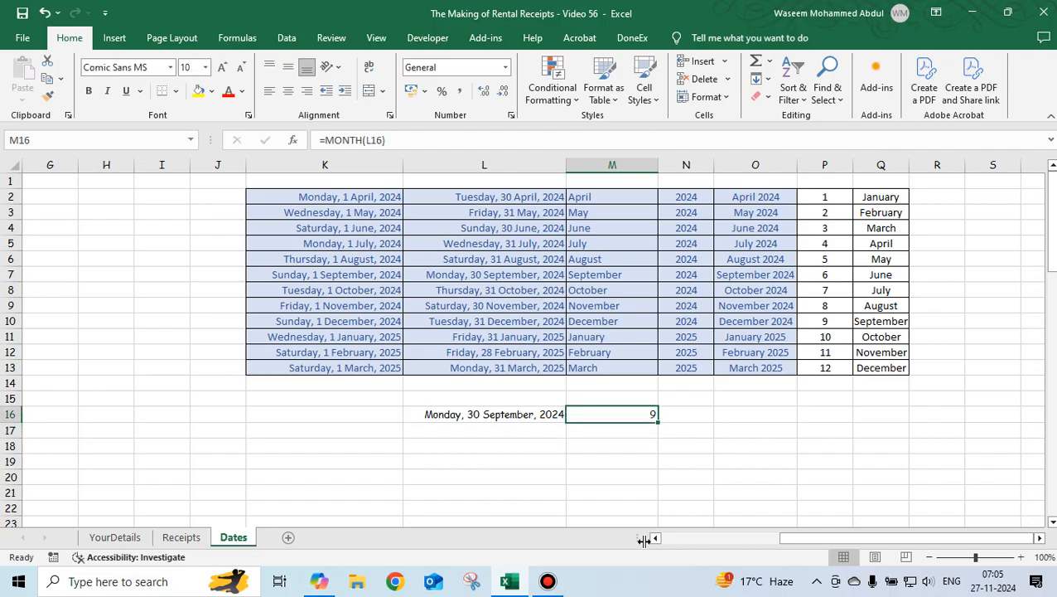
Repoint L16 to the month-end date Friday, 31 January 2025 in the helper table.
{"action": "key", "text": "Left"}
{"action": "type", "text": "="}
{"action": "key", "text": "Up"}
{"action": "key", "text": "Up"}
{"action": "key", "text": "Up"}
{"action": "key", "text": "Up"}
{"action": "key", "text": "Up"}
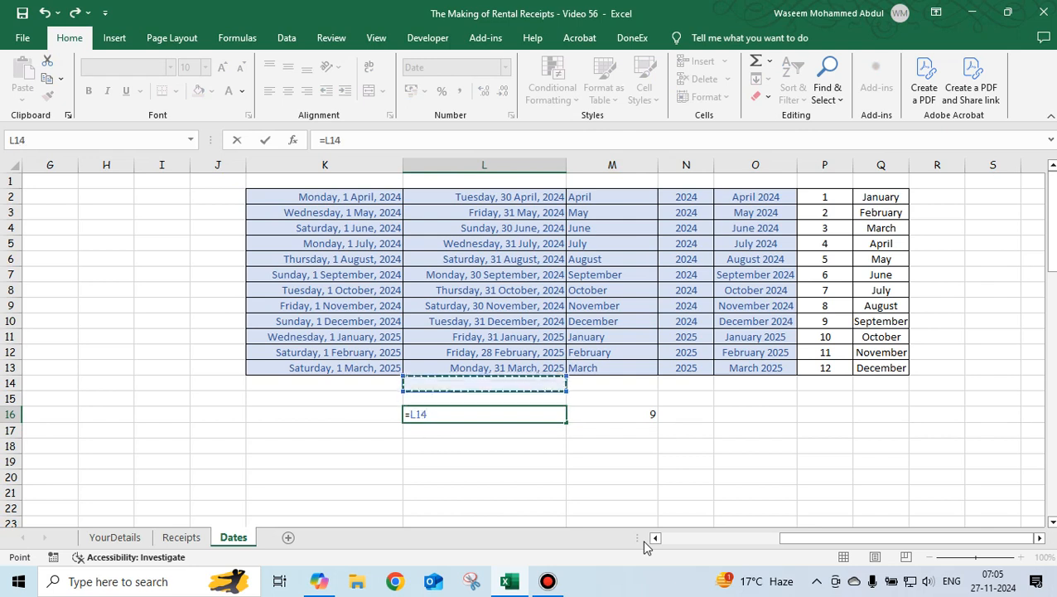
{"action": "key", "text": "Return"}
{"action": "key", "text": "Up"}
{"action": "key", "text": "Right"}
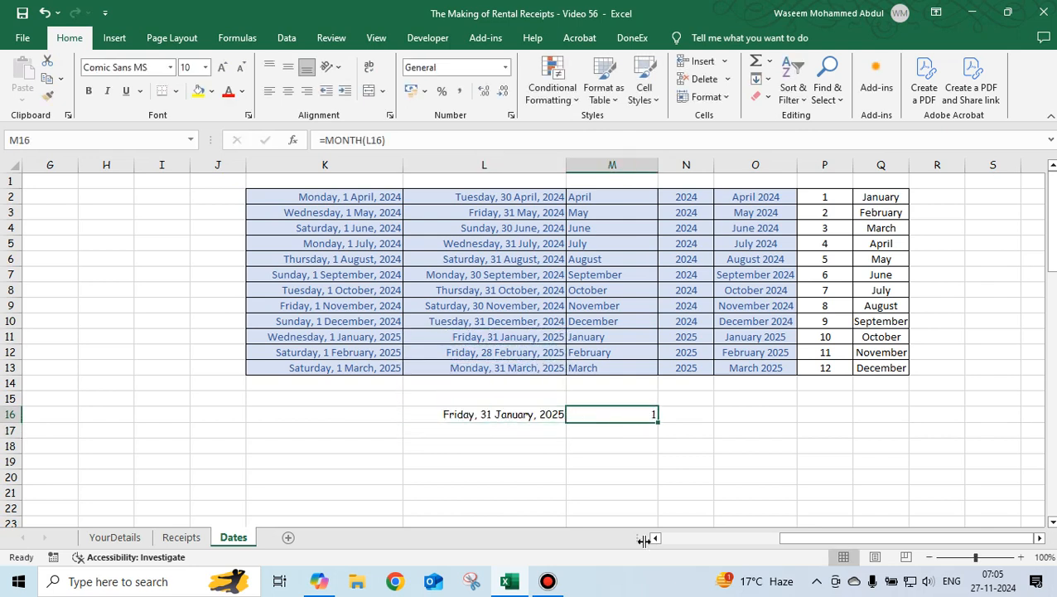
{"action": "key", "text": "Right"}
{"action": "key", "text": "Left"}
{"action": "key", "text": "Up"}
{"action": "key", "text": "Down"}
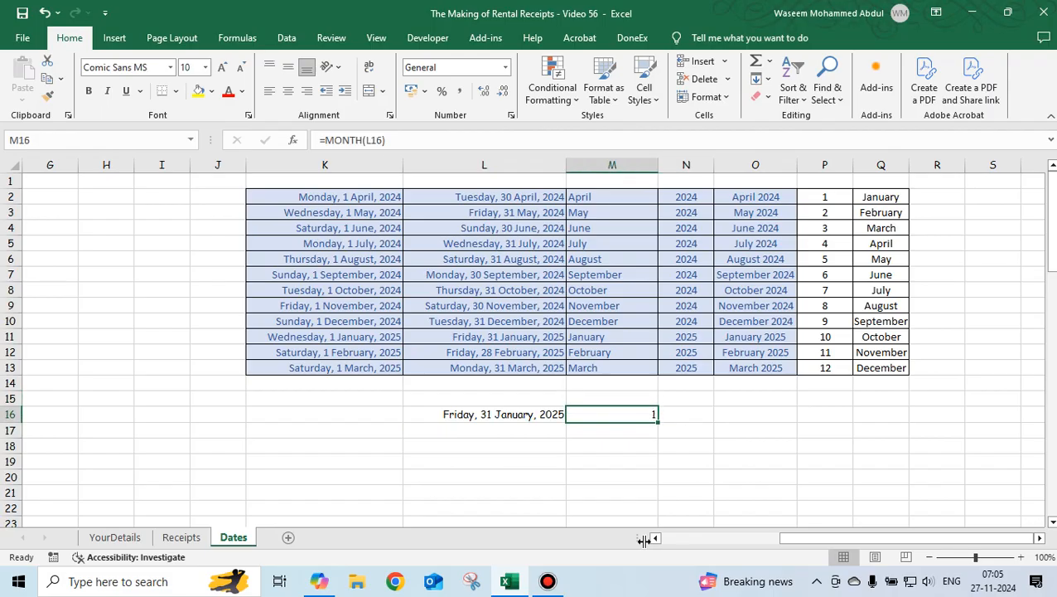
Wrap M16's formula into =VLOOKUP(MONTH(L16),$P$2:$Q$13,2,0) to return the month name from the month-number table.
{"action": "left_click_drag", "start_coordinate": [841, 199], "coordinate": [893, 378]}
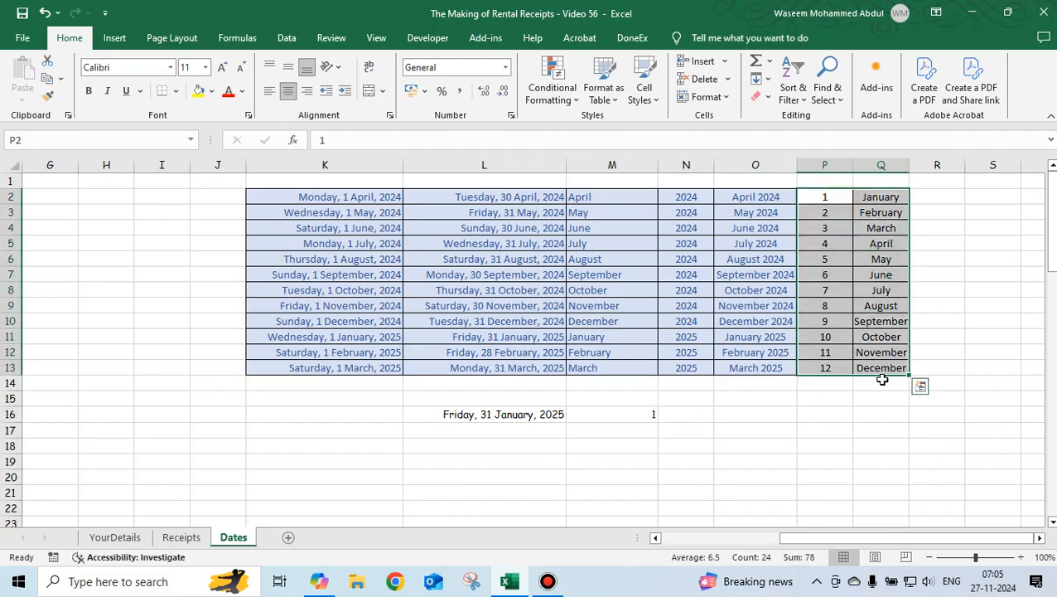
{"action": "left_click", "coordinate": [812, 199]}
{"action": "left_click", "coordinate": [877, 199]}
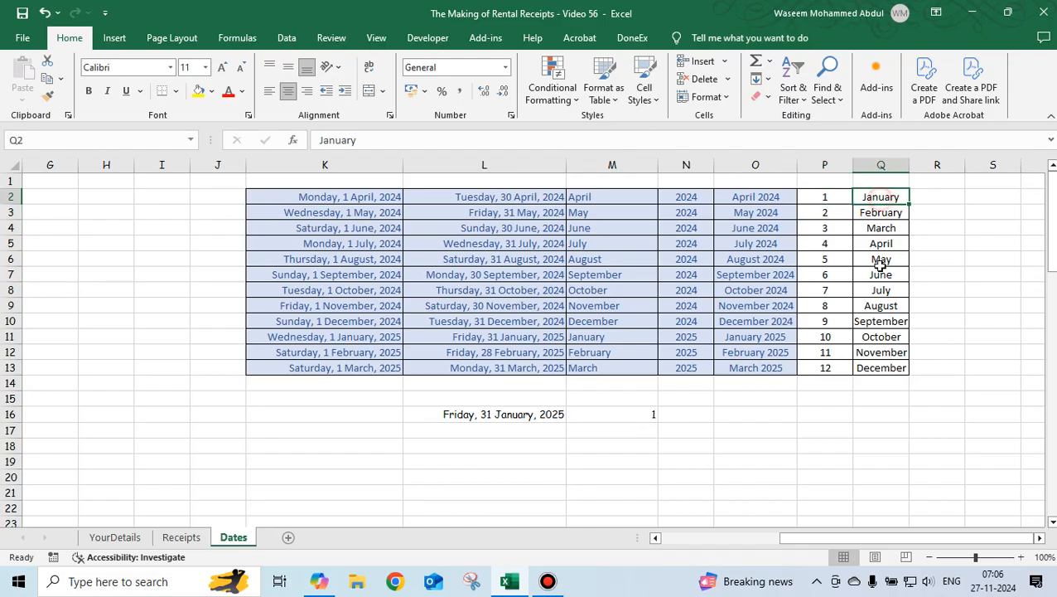
{"action": "left_click", "coordinate": [830, 368]}
{"action": "left_click", "coordinate": [882, 371]}
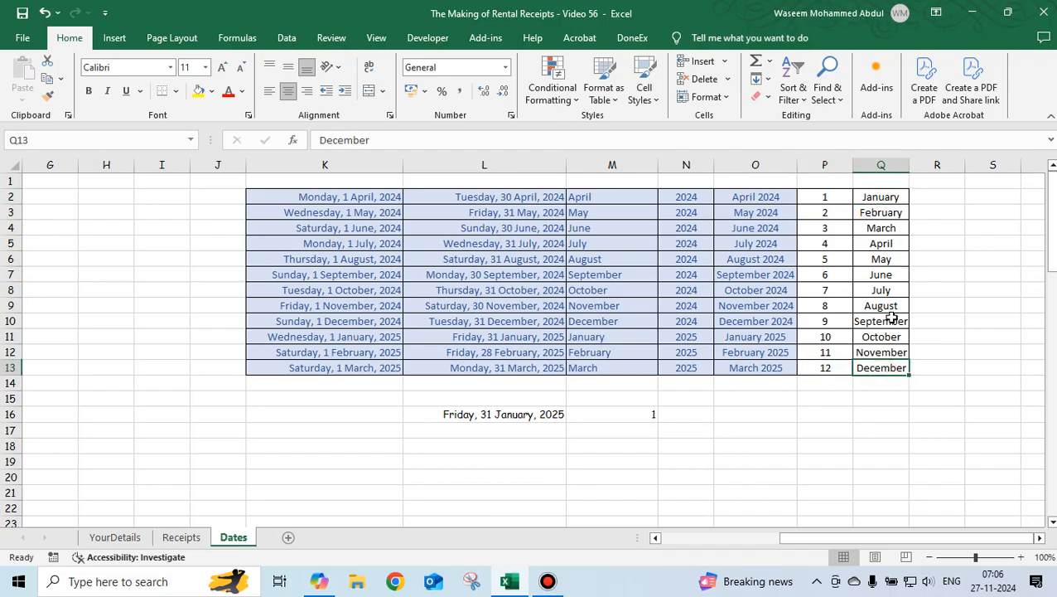
{"action": "left_click", "coordinate": [628, 415]}
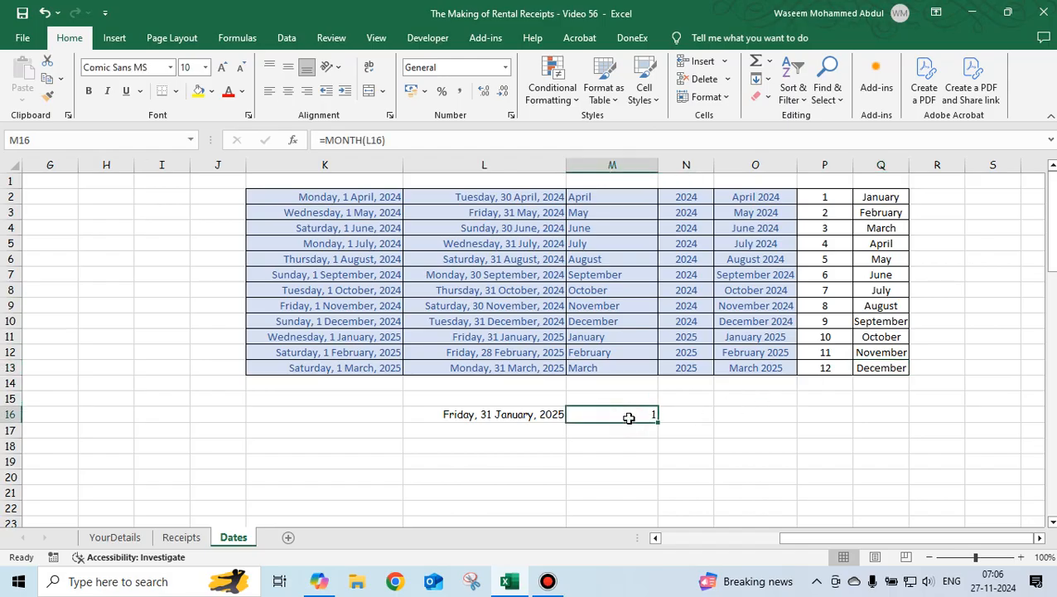
{"action": "left_click", "coordinate": [324, 141]}
{"action": "type", "text": "VLOOKUP("}
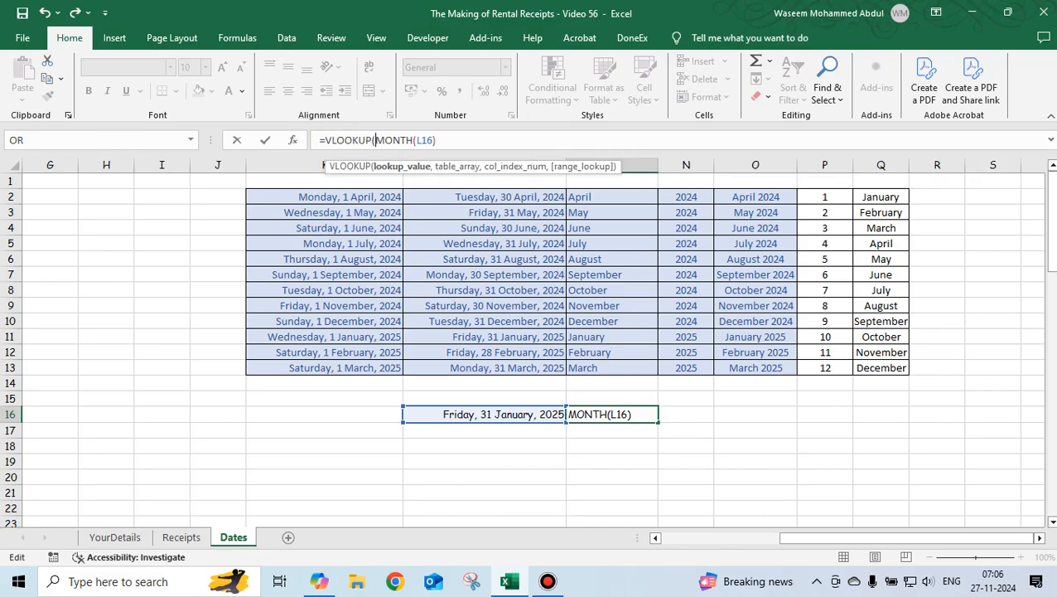
{"action": "left_click", "coordinate": [454, 141]}
{"action": "type", "text": ","}
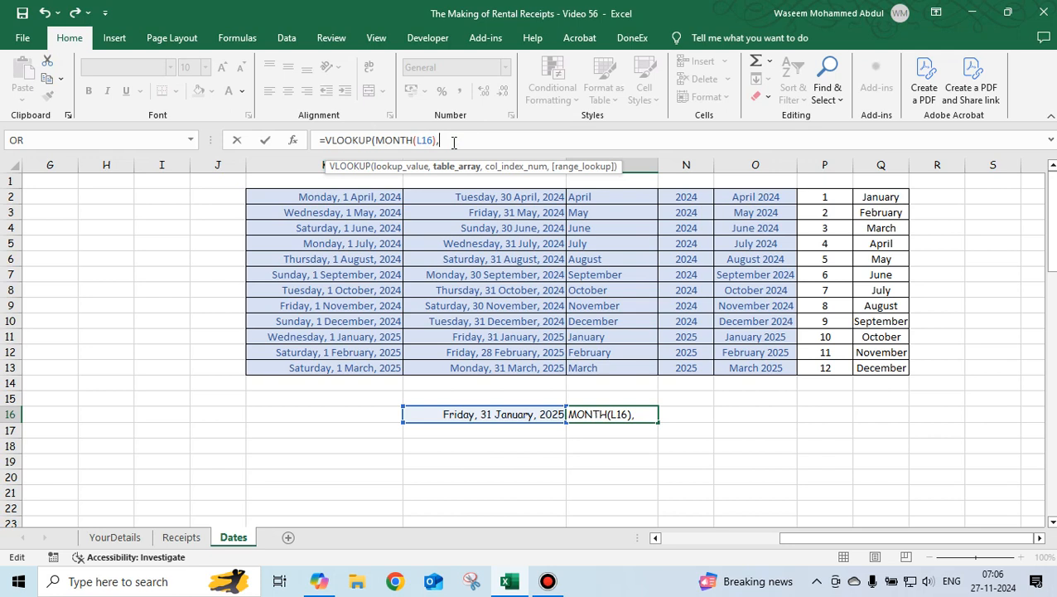
{"action": "left_click_drag", "start_coordinate": [824, 197], "coordinate": [887, 377]}
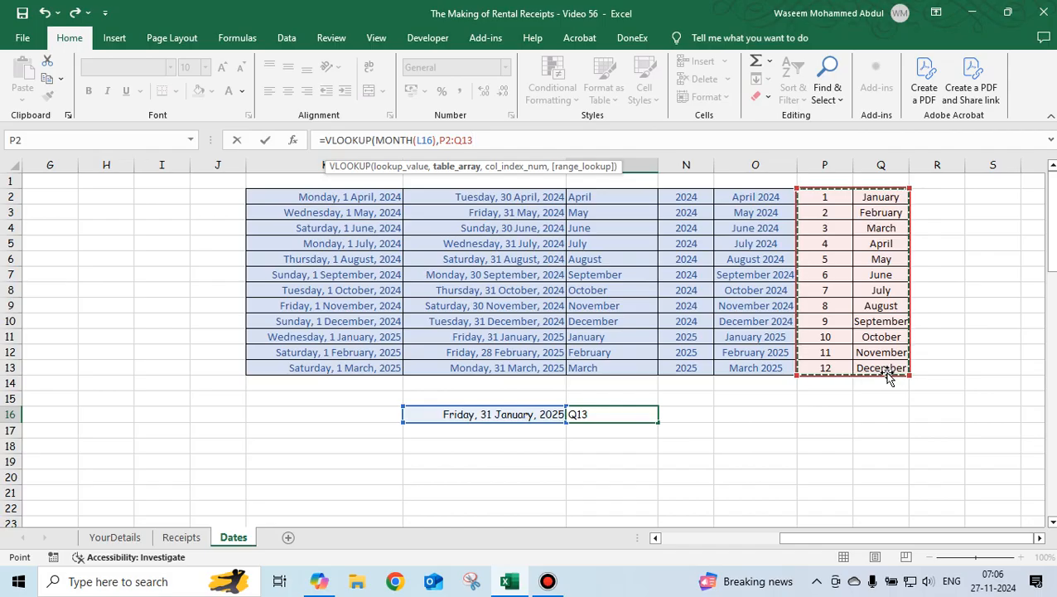
{"action": "key", "text": "F4"}
{"action": "type", "text": ","}
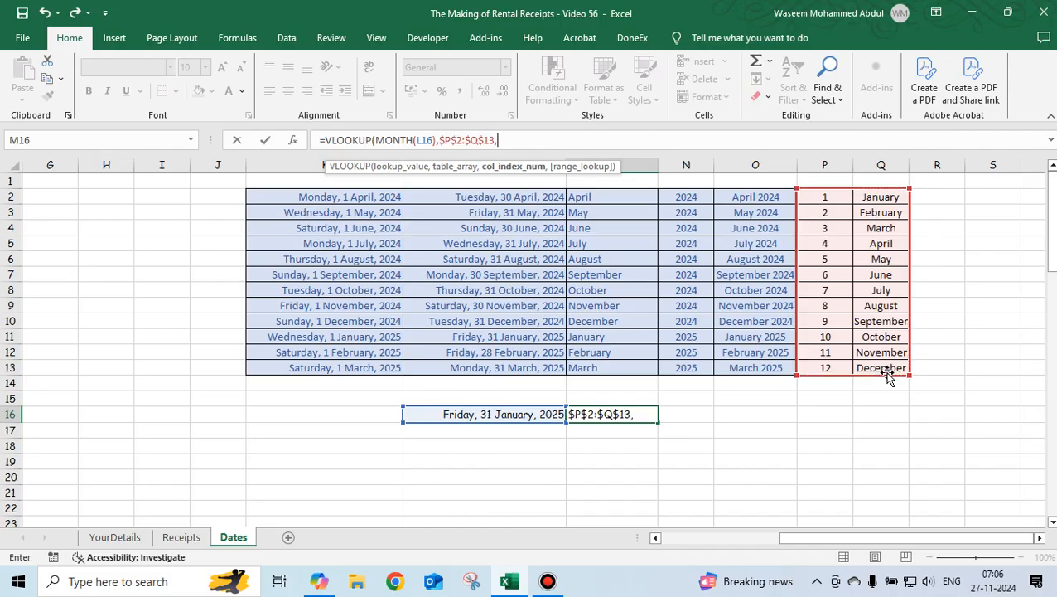
{"action": "type", "text": "2,"}
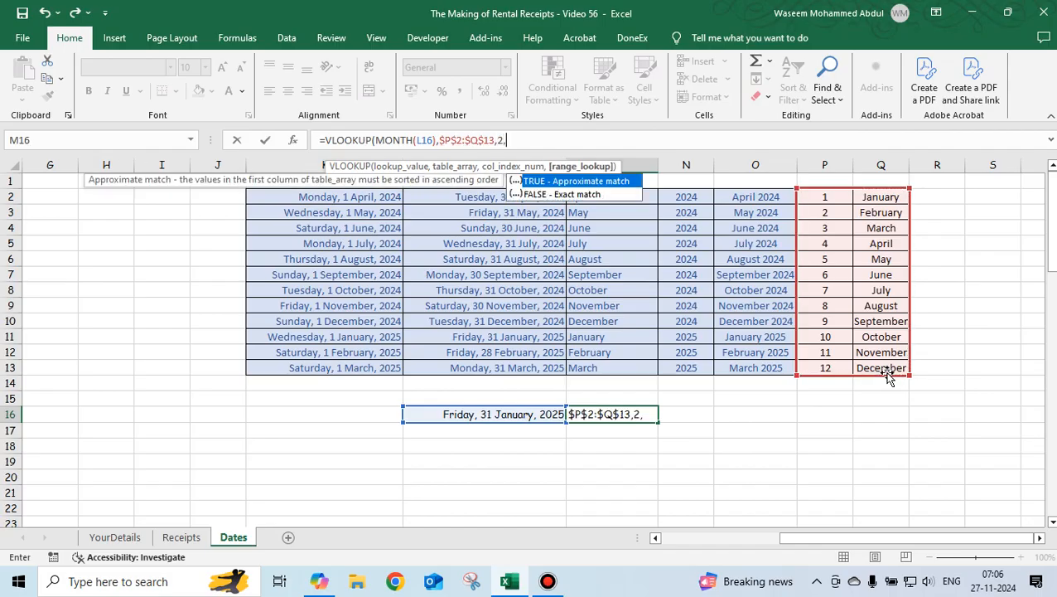
{"action": "type", "text": "0)"}
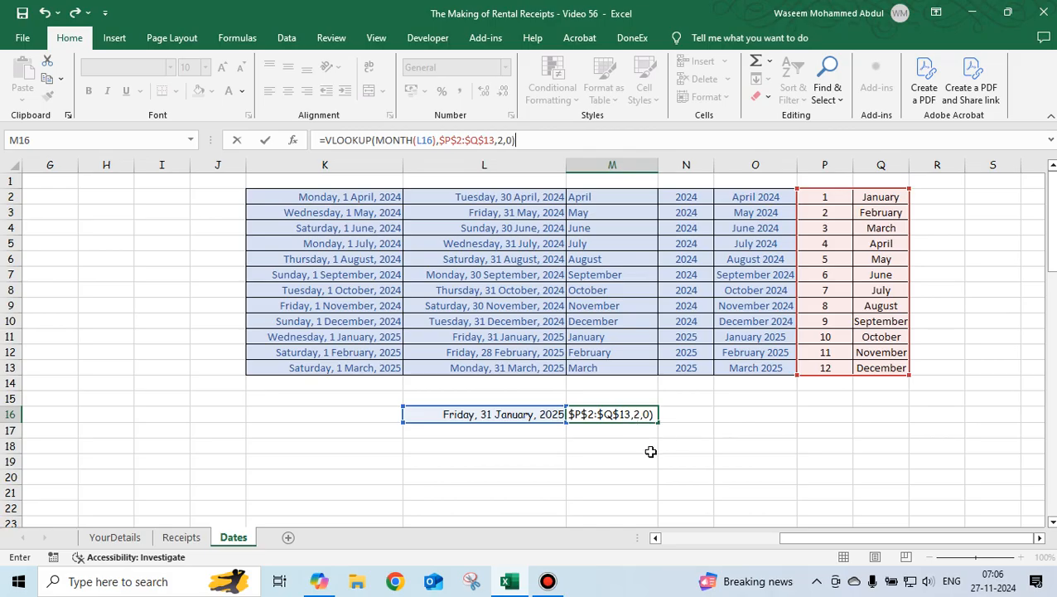
{"action": "key", "text": "Return"}
{"action": "key", "text": "Up"}
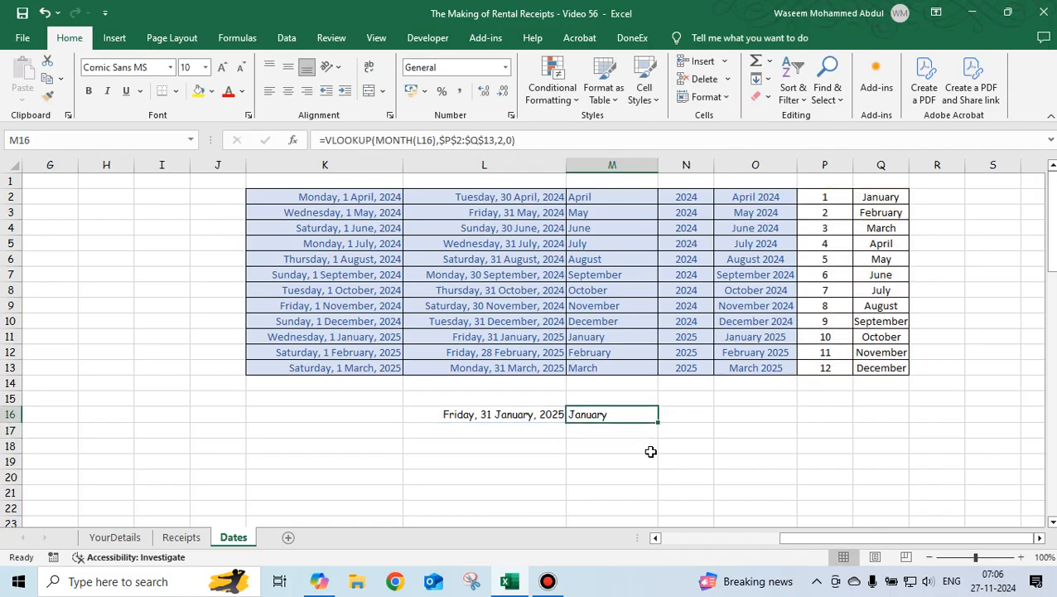
Repoint L16 to the month-end date in L6 to test the month-name lookup.
{"action": "key", "text": "Left"}
{"action": "type", "text": "="}
{"action": "key", "text": "Up"}
{"action": "key", "text": "Up"}
{"action": "key", "text": "Up"}
{"action": "key", "text": "Up"}
{"action": "key", "text": "Up"}
{"action": "key", "text": "Up"}
{"action": "key", "text": "Up"}
{"action": "key", "text": "Up"}
{"action": "key", "text": "Up"}
{"action": "key", "text": "Up"}
{"action": "key", "text": "Return"}
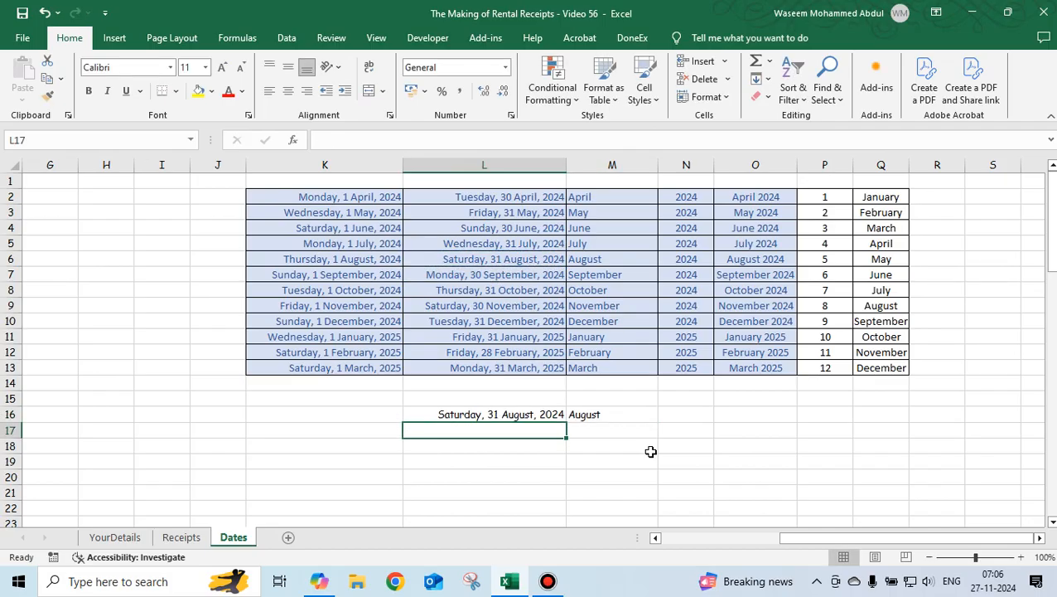
{"action": "key", "text": "Up"}
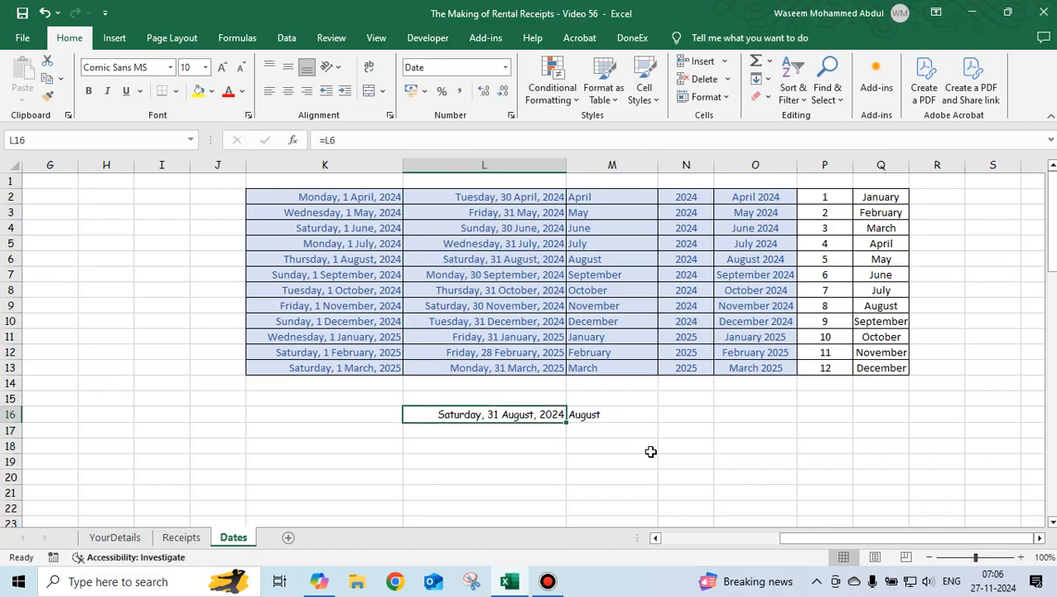
In N16, enter =YEAR(L16) to extract the test date's year.
{"action": "key", "text": "Left"}
{"action": "key", "text": "Right"}
{"action": "key", "text": "Right"}
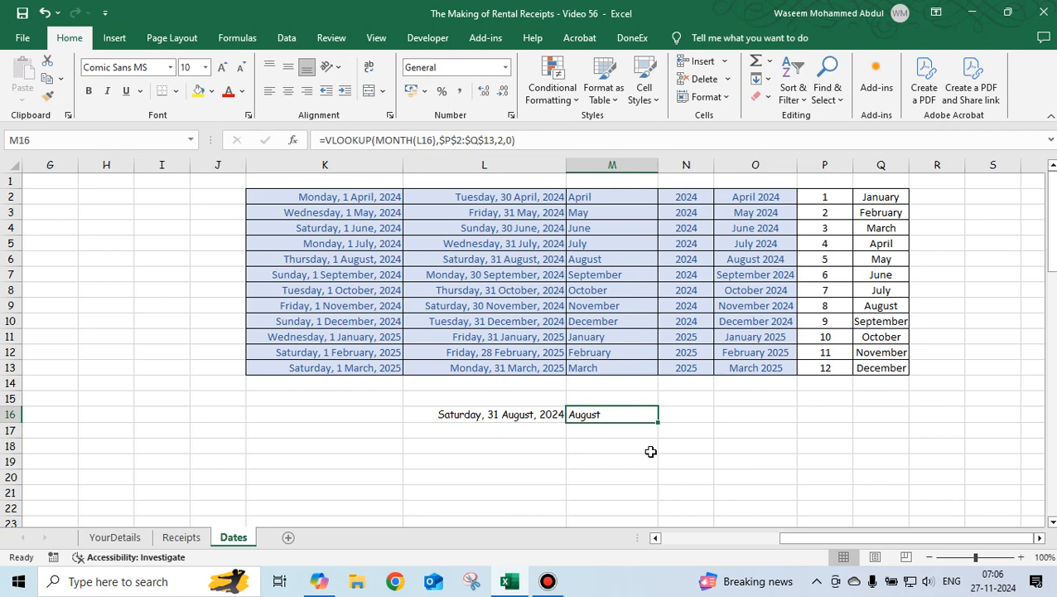
{"action": "key", "text": "Right"}
{"action": "type", "text": "="}
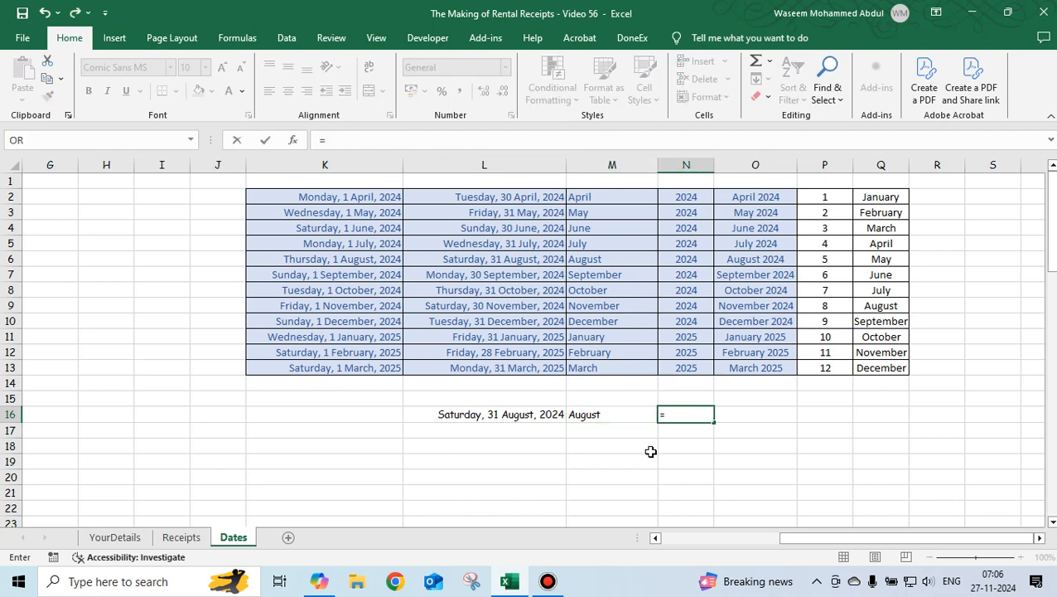
{"action": "type", "text": "year"}
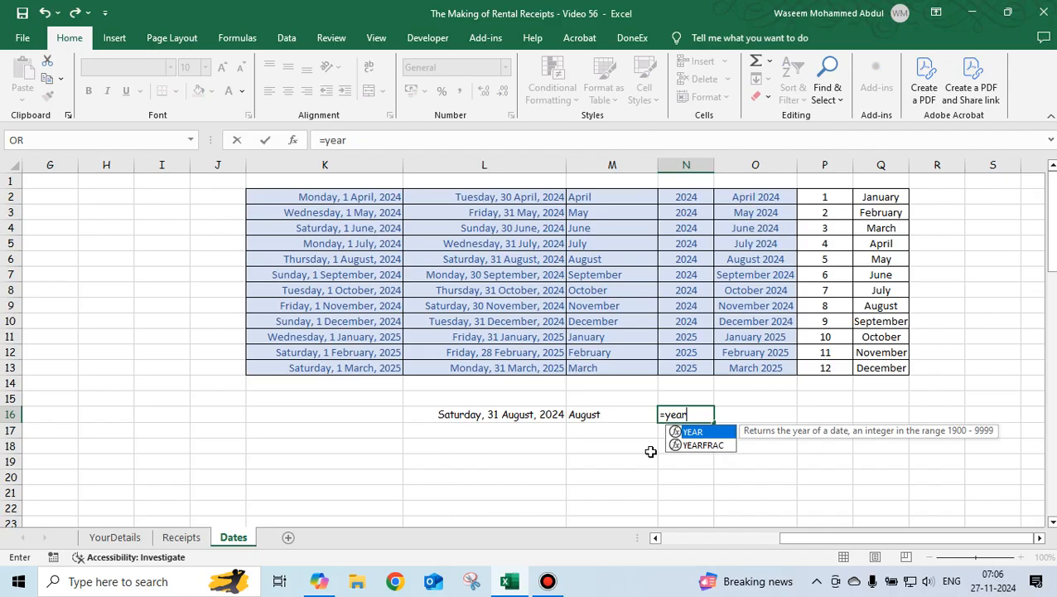
{"action": "key", "text": "Tab"}
{"action": "key", "text": "Left"}
{"action": "key", "text": "Left"}
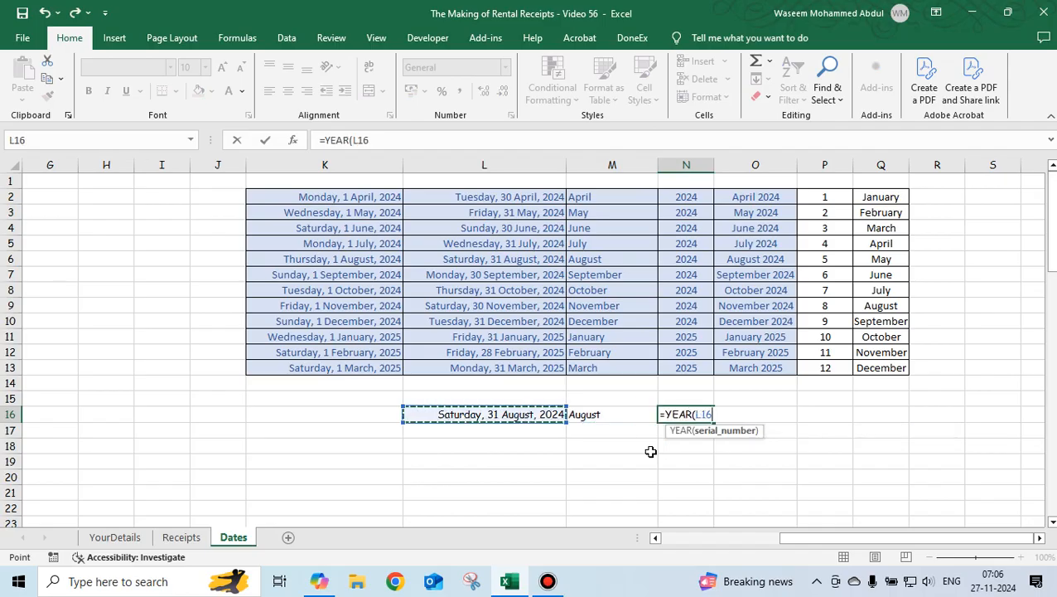
{"action": "key", "text": "Return"}
{"action": "key", "text": "Up"}
{"action": "key", "text": "Left"}
{"action": "key", "text": "Right"}
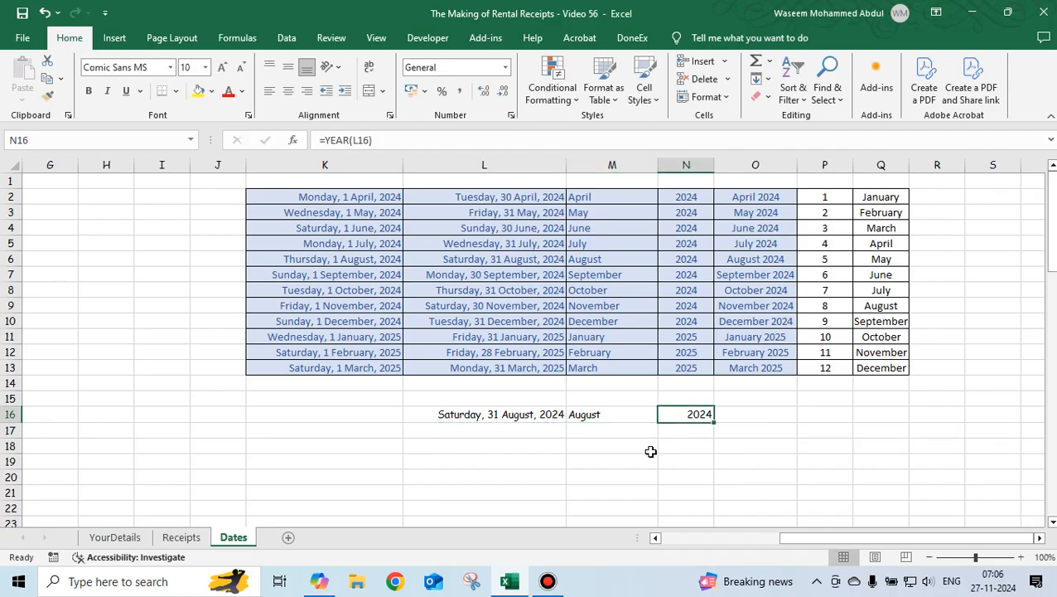
In O16, enter =M16&" "&N16 to join the month name and year into one label.
{"action": "key", "text": "Right"}
{"action": "type", "text": "="}
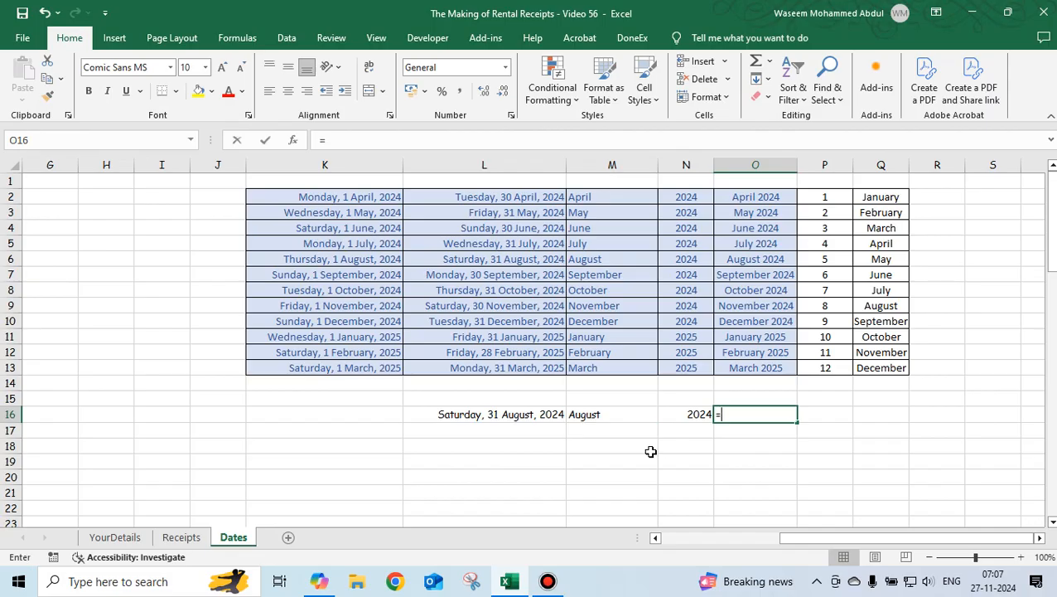
{"action": "key", "text": "Left"}
{"action": "key", "text": "Left"}
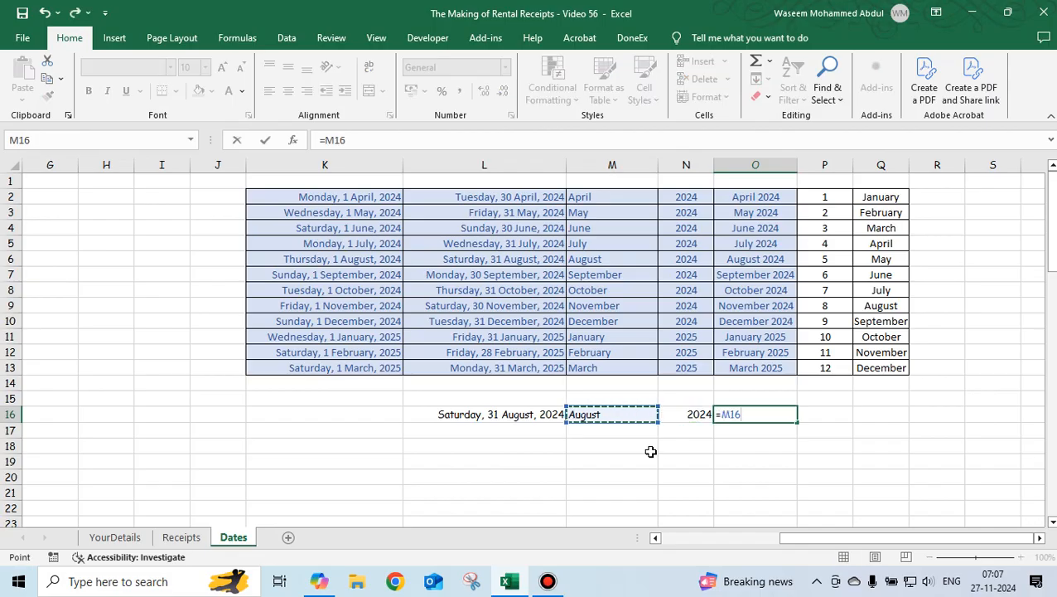
{"action": "type", "text": "&"}
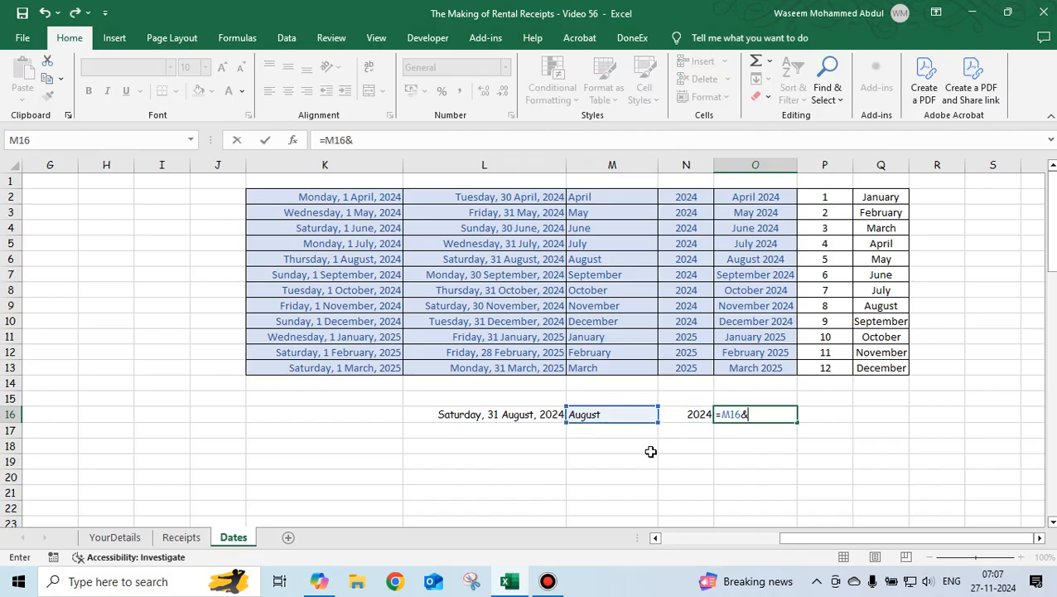
{"action": "type", "text": "\" \"&"}
{"action": "left_click", "coordinate": [695, 419]}
{"action": "key", "text": "Return"}
Repoint L16 to the month-end date in L13 to test the combined month-and-year label.
{"action": "key", "text": "Up"}
{"action": "key", "text": "Left"}
{"action": "key", "text": "Left"}
{"action": "key", "text": "Left"}
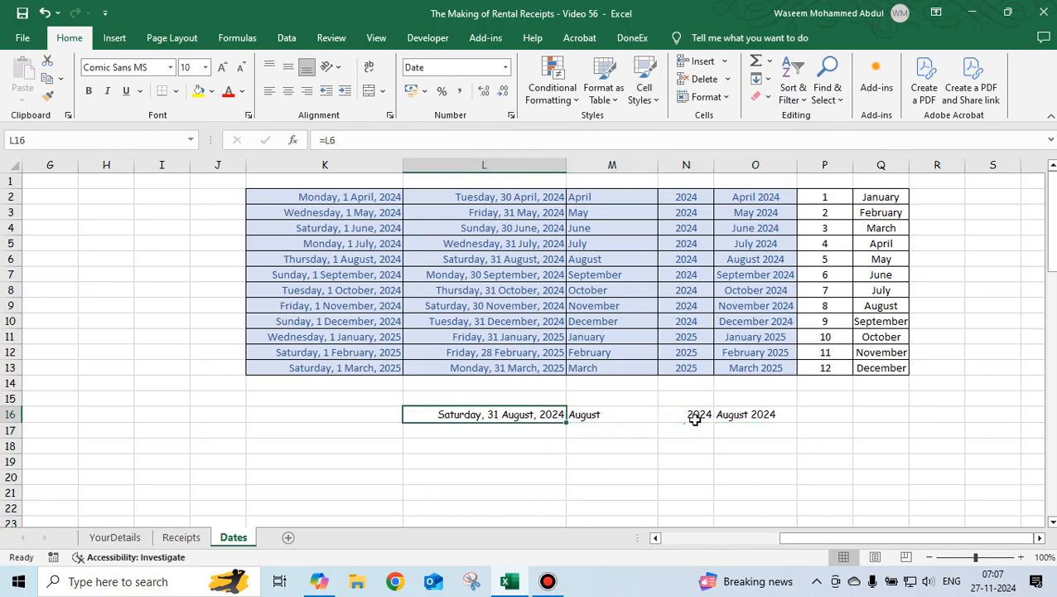
{"action": "type", "text": "="}
{"action": "key", "text": "Up"}
{"action": "key", "text": "Up"}
{"action": "key", "text": "Up"}
{"action": "key", "text": "Return"}
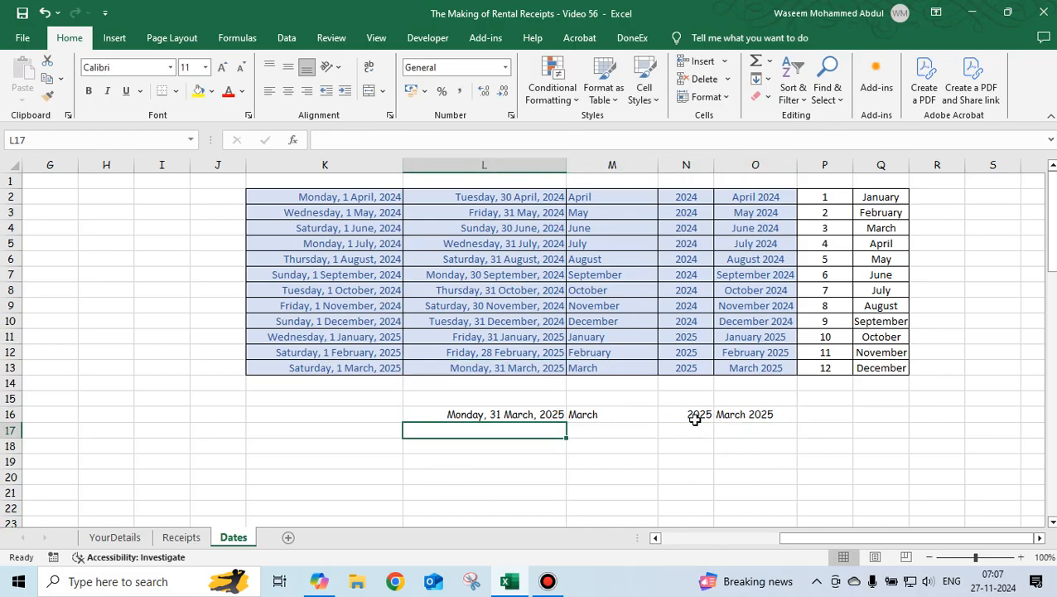
{"action": "left_click", "coordinate": [751, 415]}
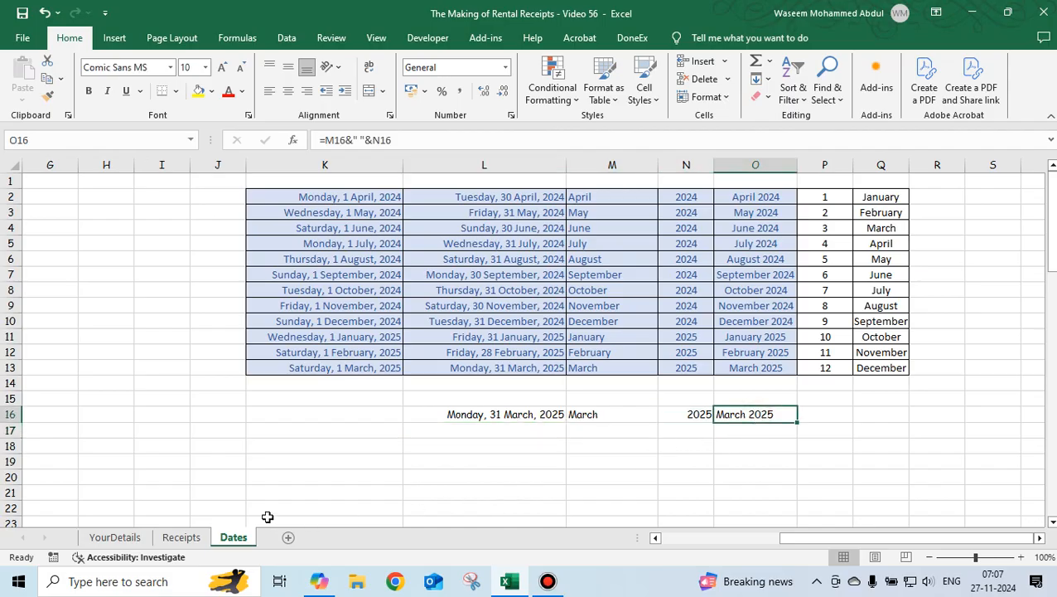
Switch to the YourDetails sheet and examine the rent amounts and the receipt-date formula in M7.
{"action": "left_click", "coordinate": [115, 537]}
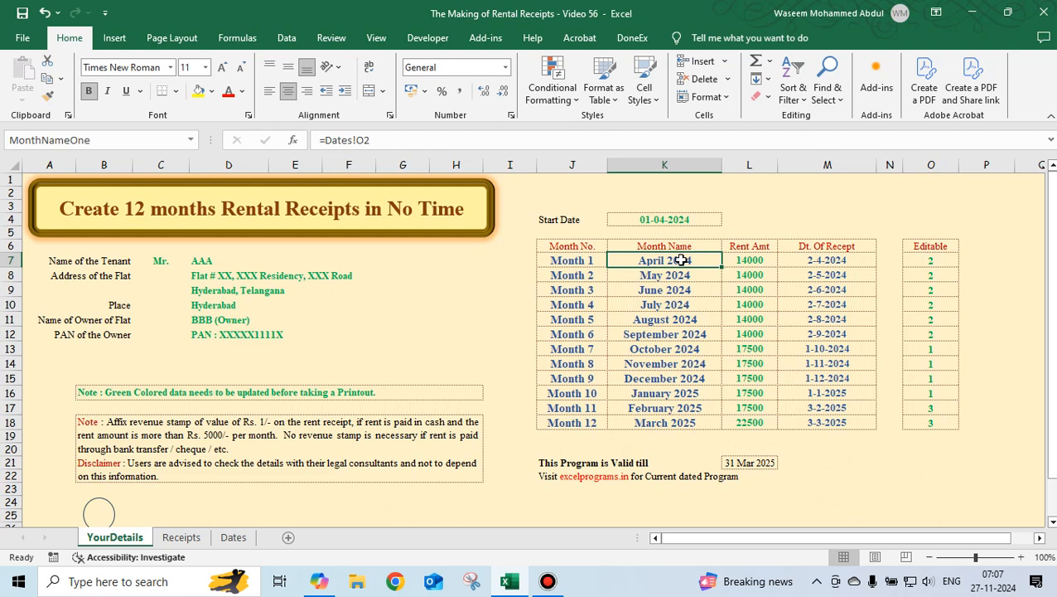
{"action": "left_click", "coordinate": [751, 260]}
{"action": "left_click", "coordinate": [749, 276]}
{"action": "left_click", "coordinate": [750, 290]}
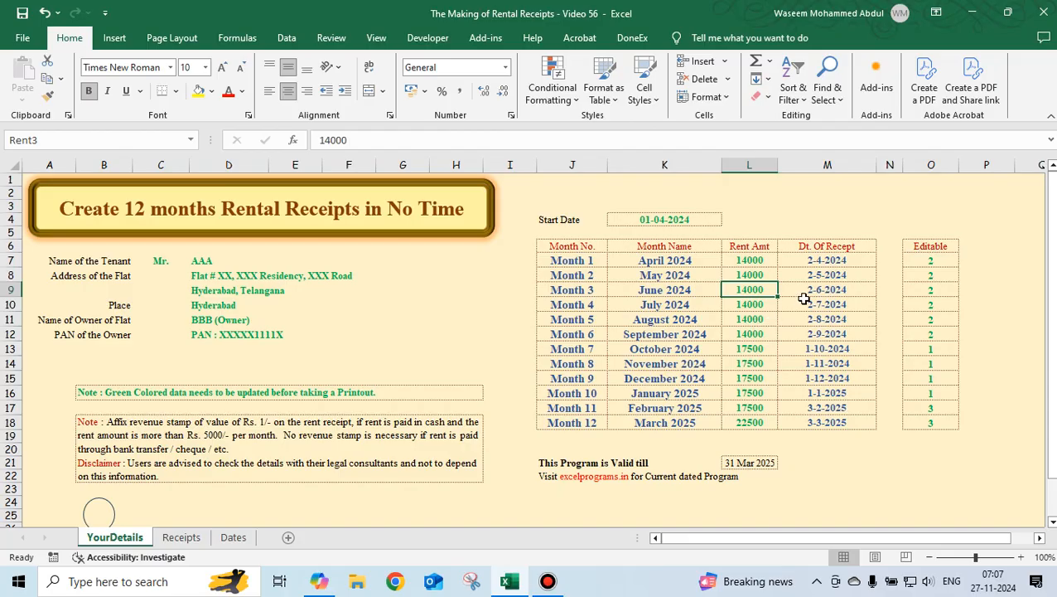
{"action": "left_click", "coordinate": [818, 262]}
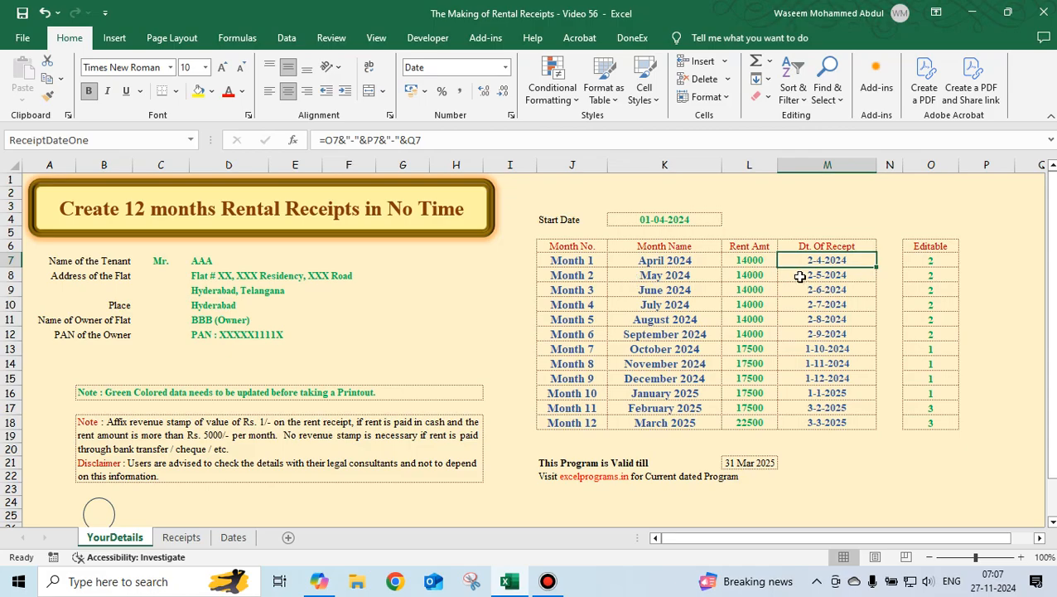
{"action": "key", "text": "F2"}
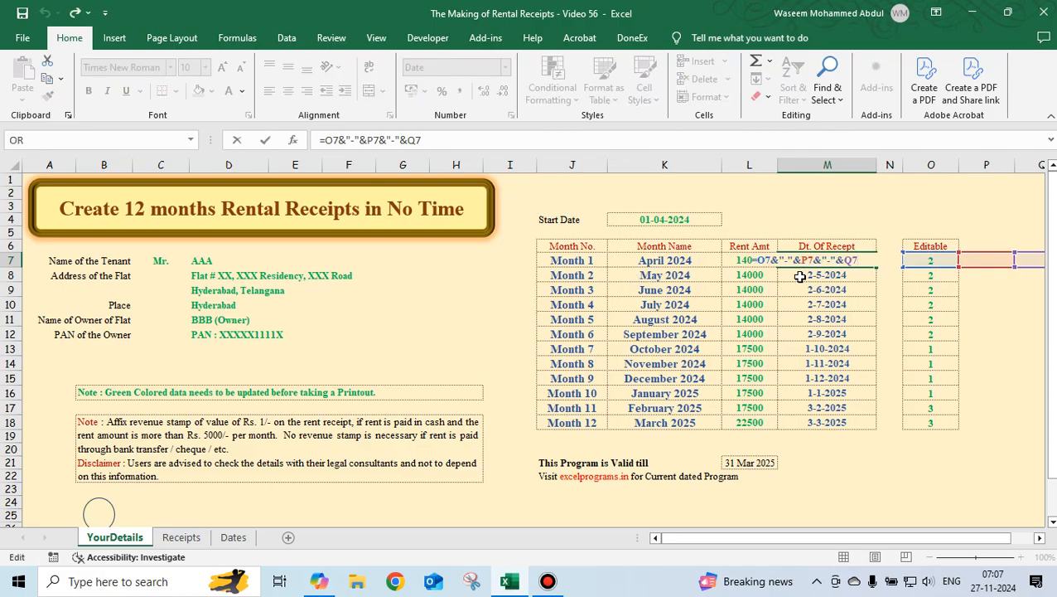
{"action": "key", "text": "Escape"}
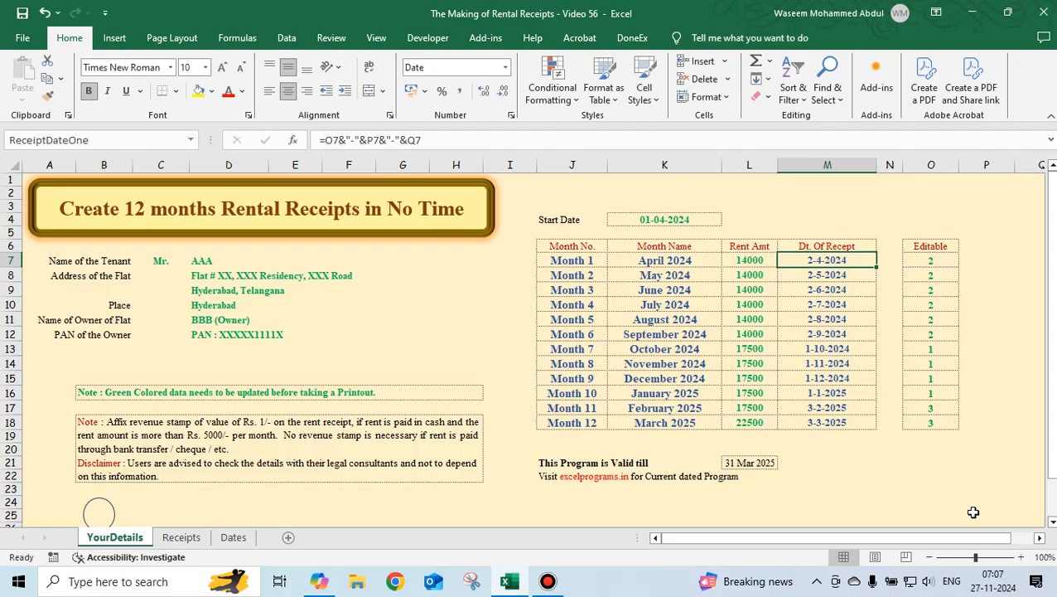
{"action": "left_click", "coordinate": [1040, 539]}
{"action": "left_click", "coordinate": [1041, 539]}
{"action": "left_click", "coordinate": [1041, 539]}
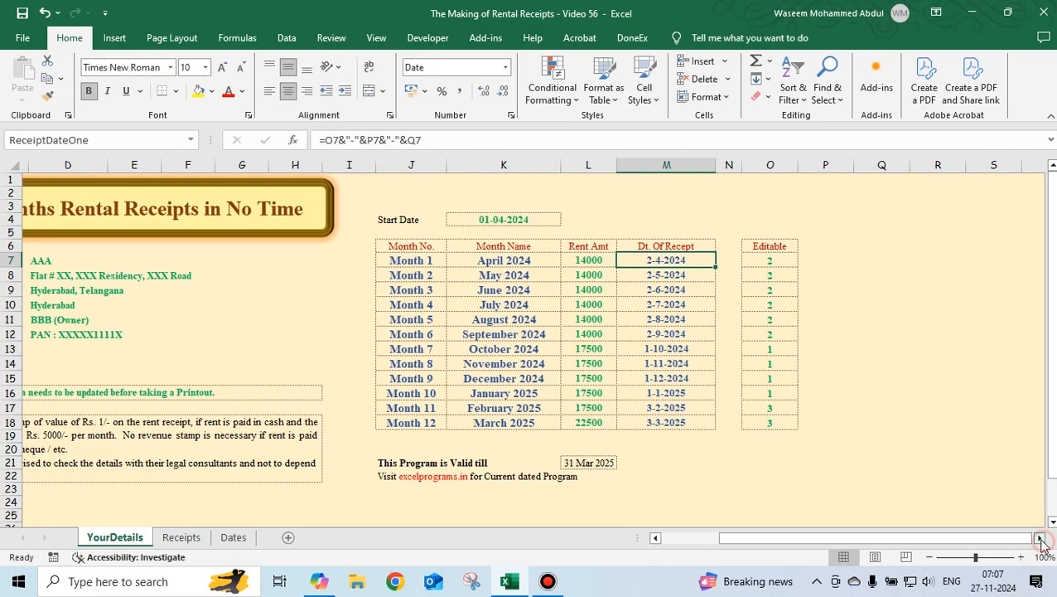
{"action": "key", "text": "F2"}
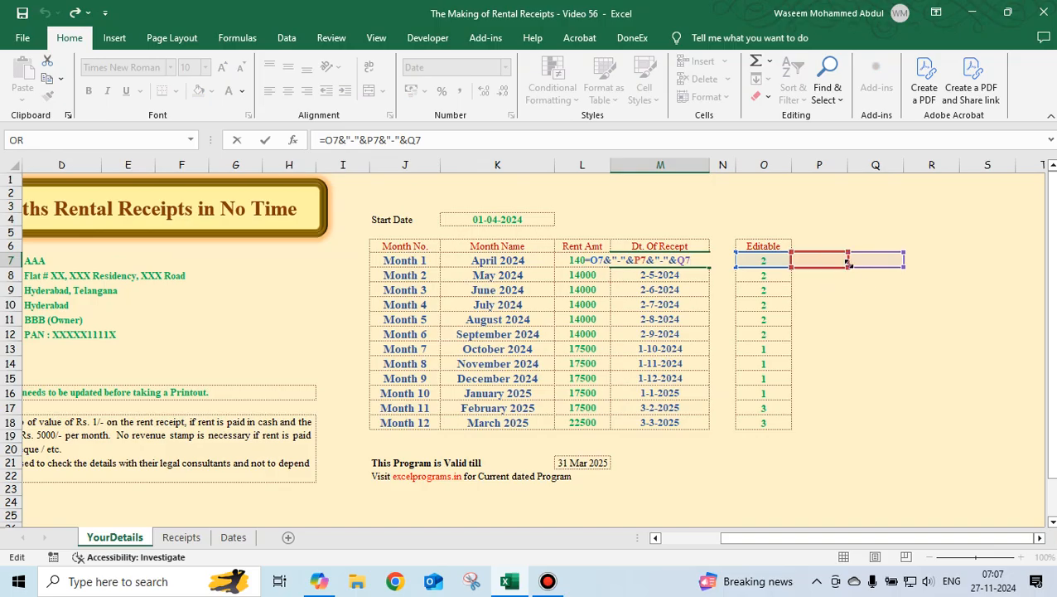
{"action": "key", "text": "Escape"}
Set the font colour of the hidden helper cells P7:Q18 to Automatic to reveal them.
{"action": "left_click_drag", "start_coordinate": [814, 262], "coordinate": [873, 420]}
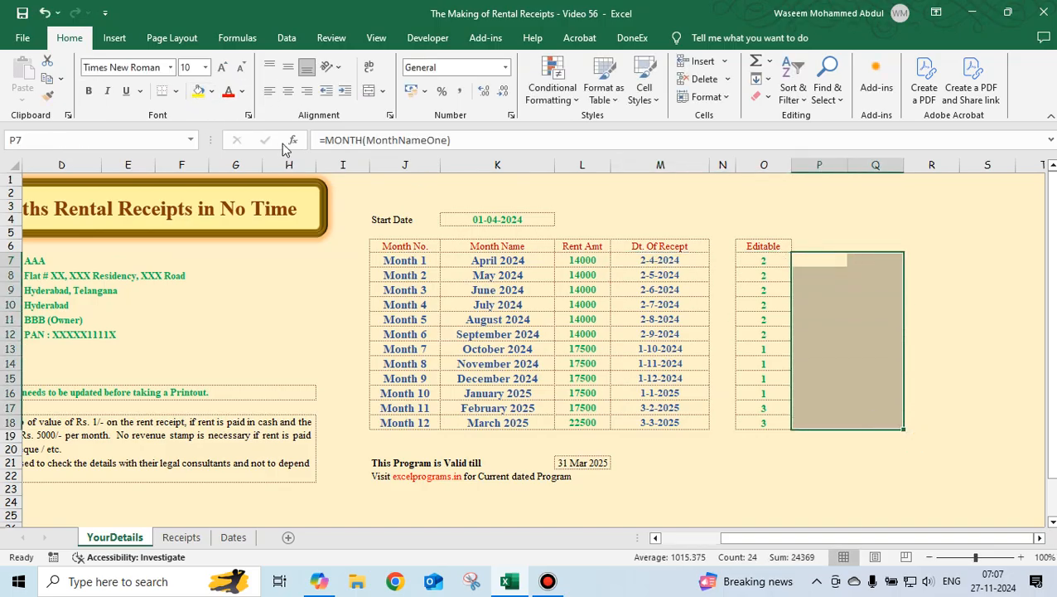
{"action": "left_click", "coordinate": [242, 91]}
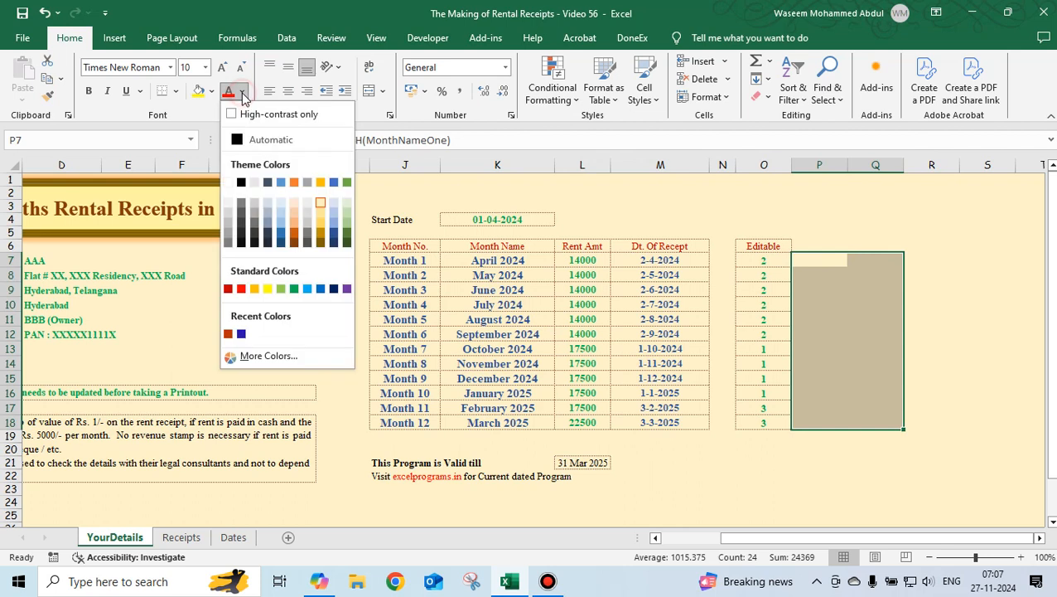
{"action": "left_click", "coordinate": [262, 141]}
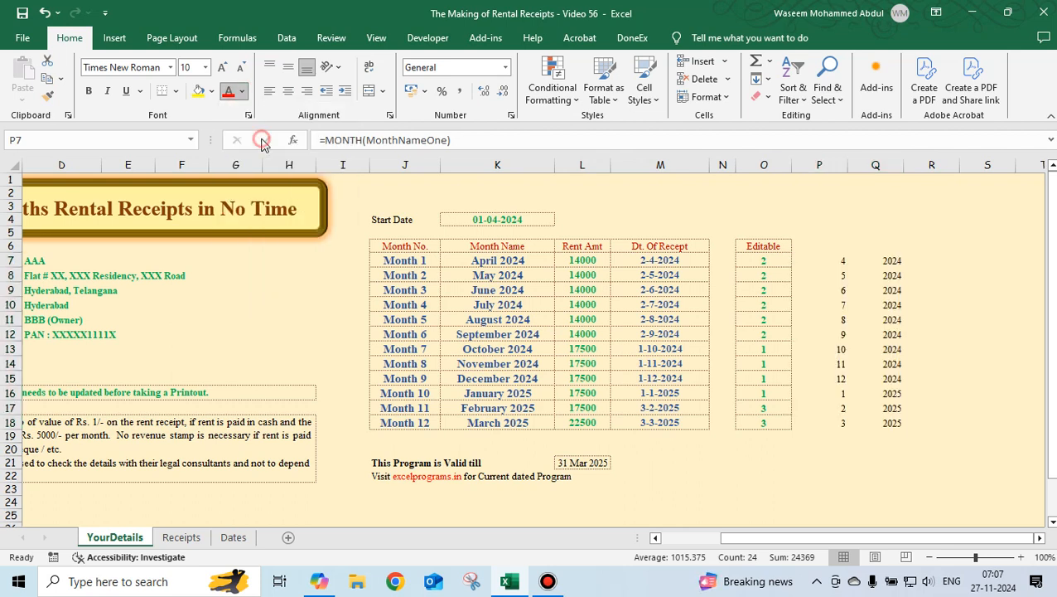
{"action": "left_click", "coordinate": [894, 231]}
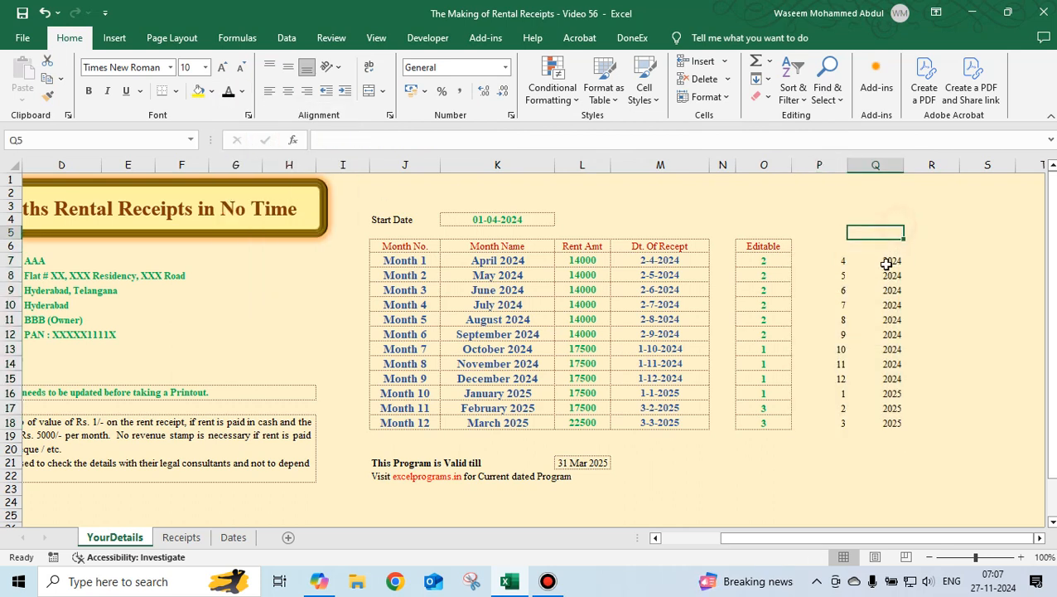
Inspect the MONTH and YEAR helper formulas in P7 and Q7 next to the Editable day column.
{"action": "left_click", "coordinate": [826, 263]}
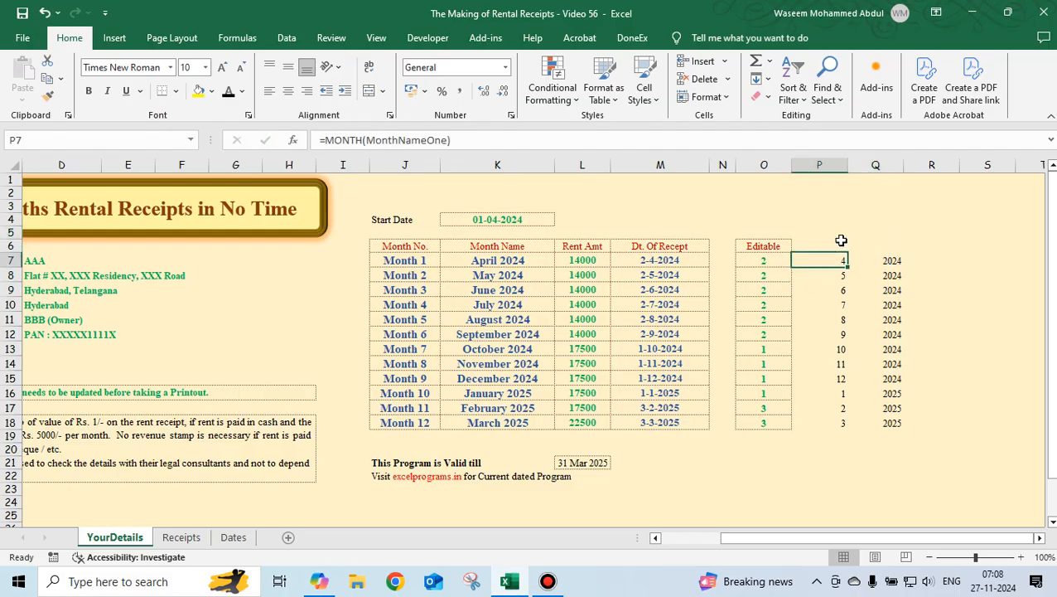
{"action": "left_click", "coordinate": [840, 243]}
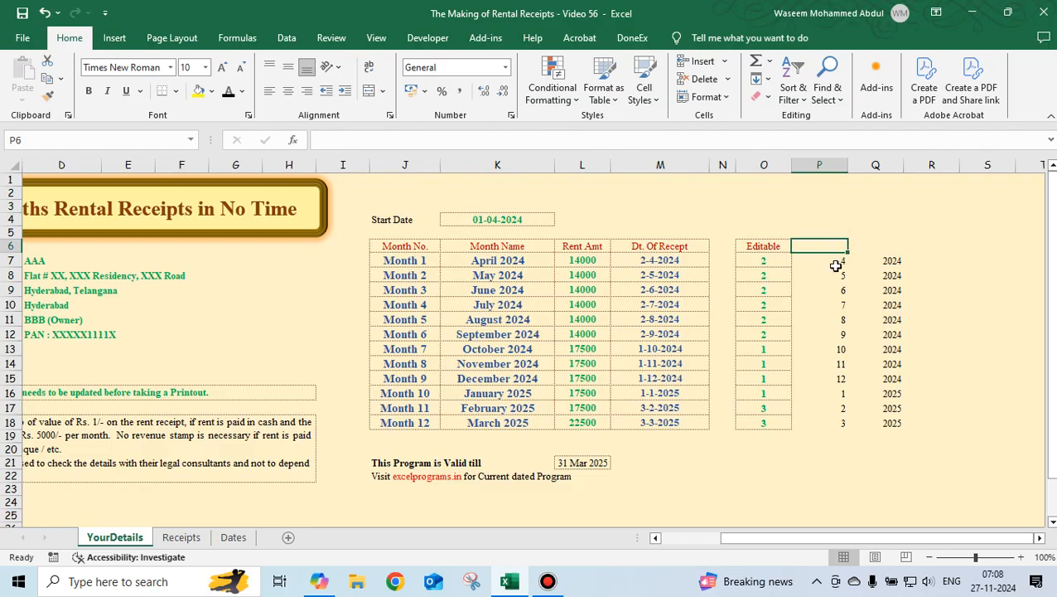
{"action": "left_click", "coordinate": [761, 260]}
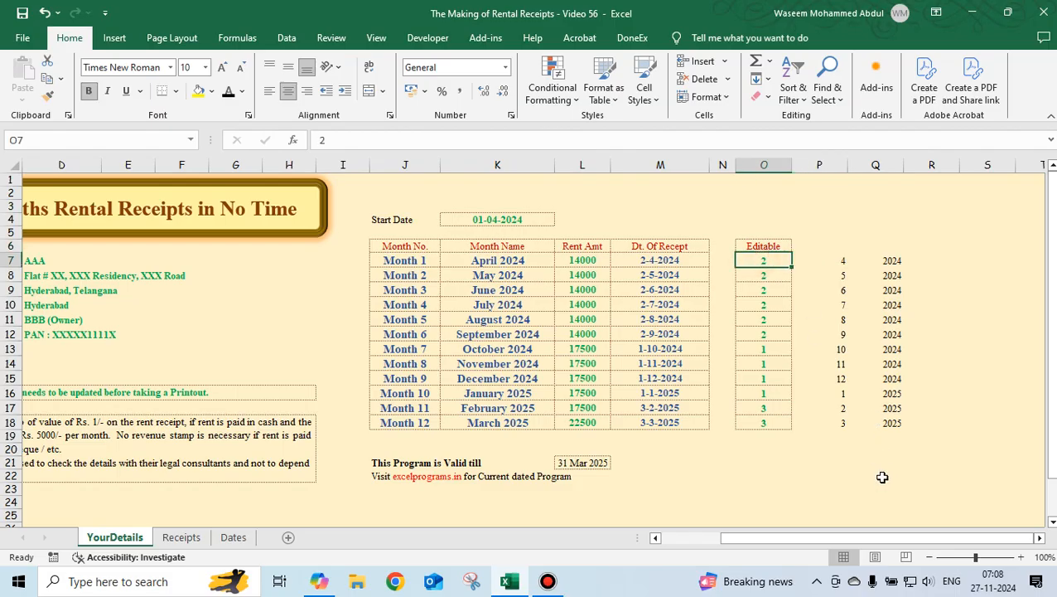
{"action": "key", "text": "Right"}
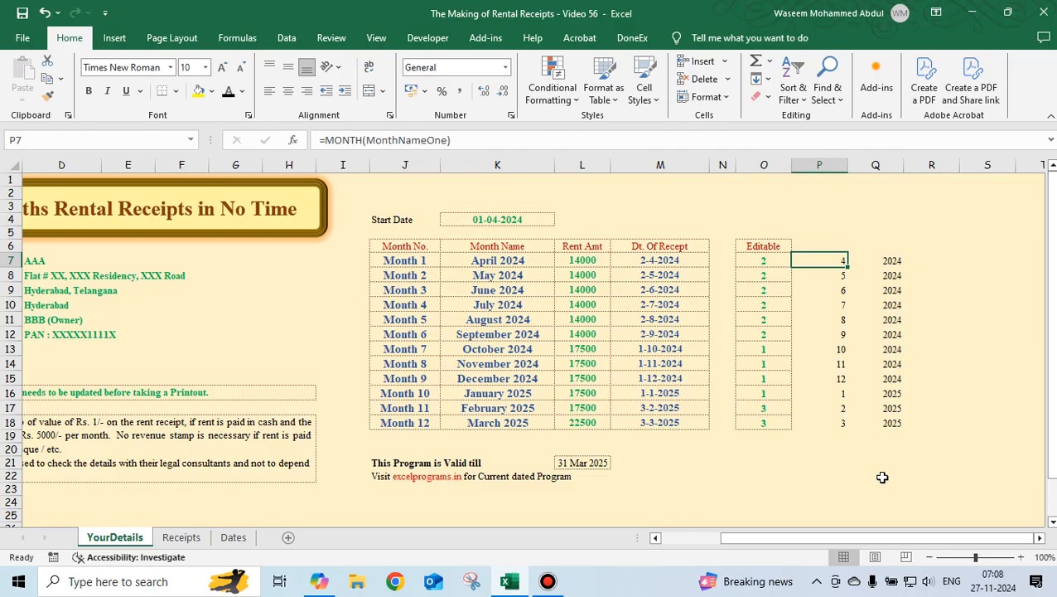
{"action": "key", "text": "F2"}
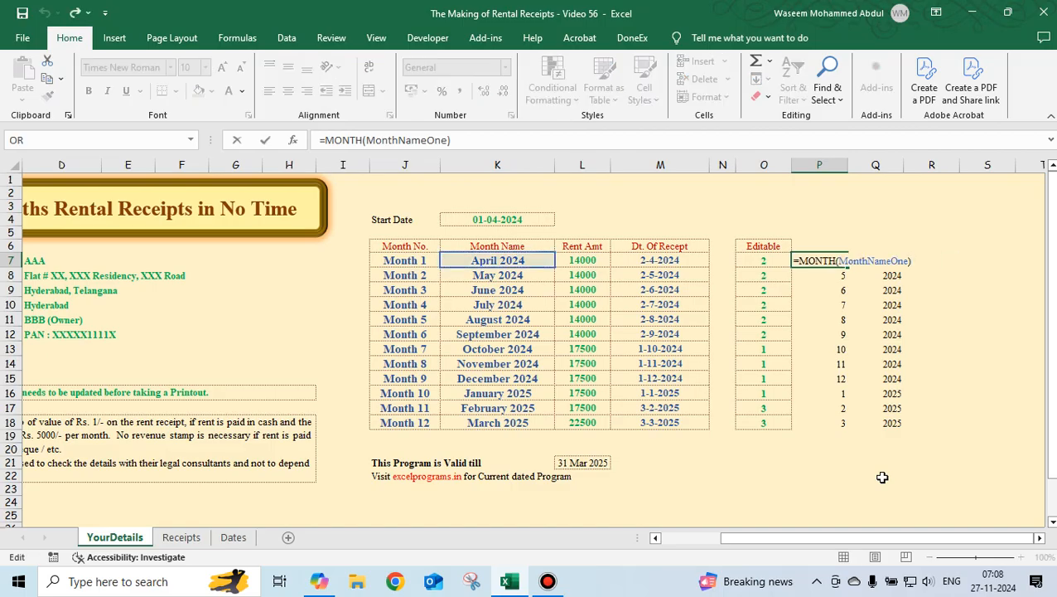
{"action": "key", "text": "Escape"}
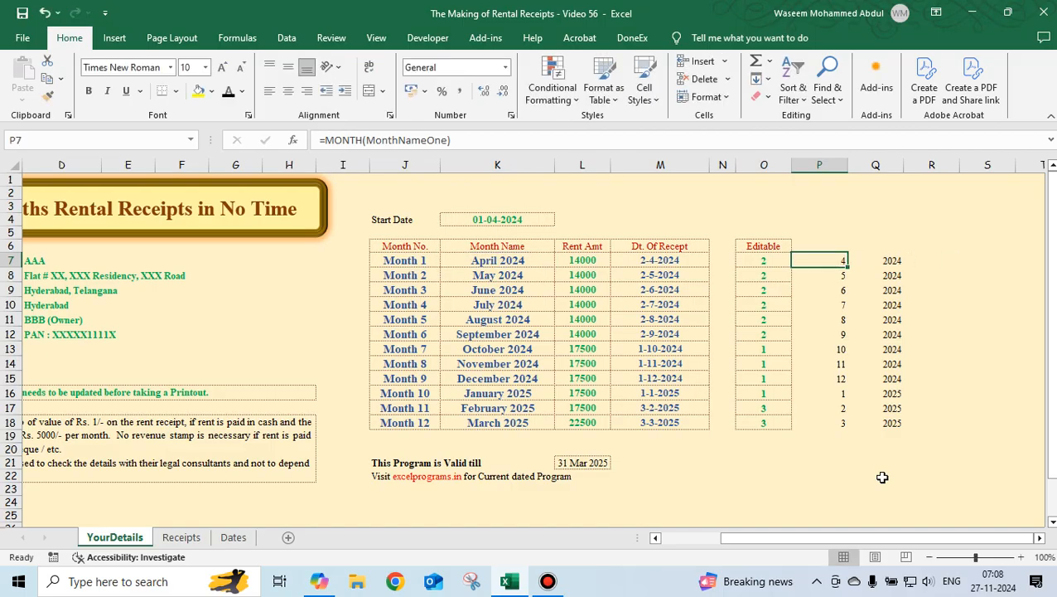
{"action": "key", "text": "Left"}
{"action": "key", "text": "Left"}
{"action": "key", "text": "Left"}
{"action": "key", "text": "Left"}
{"action": "key", "text": "Left"}
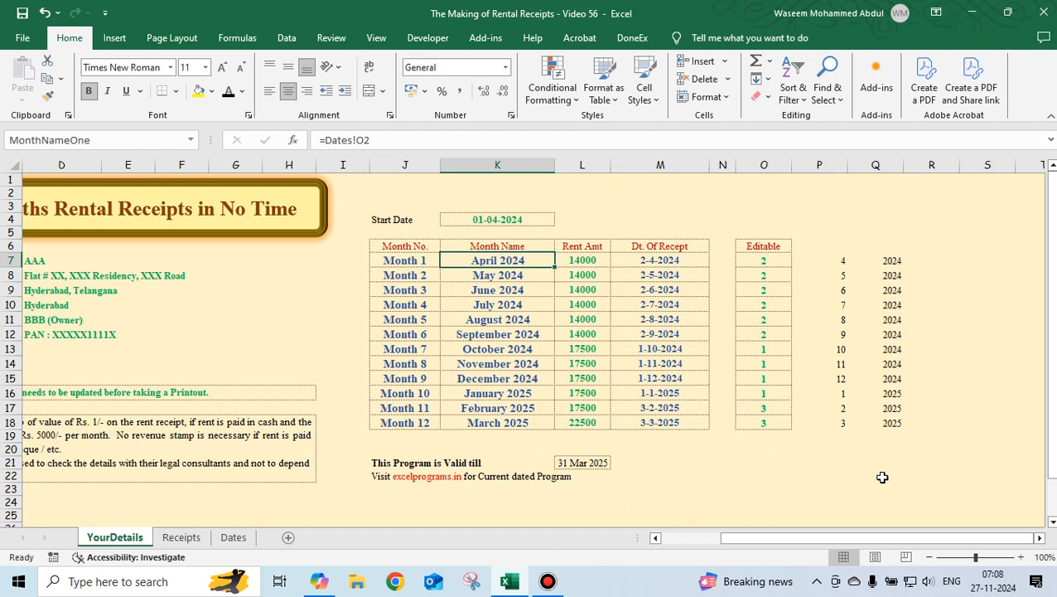
{"action": "key", "text": "Right"}
{"action": "key", "text": "Right"}
{"action": "key", "text": "Right"}
{"action": "key", "text": "Right"}
{"action": "key", "text": "Right"}
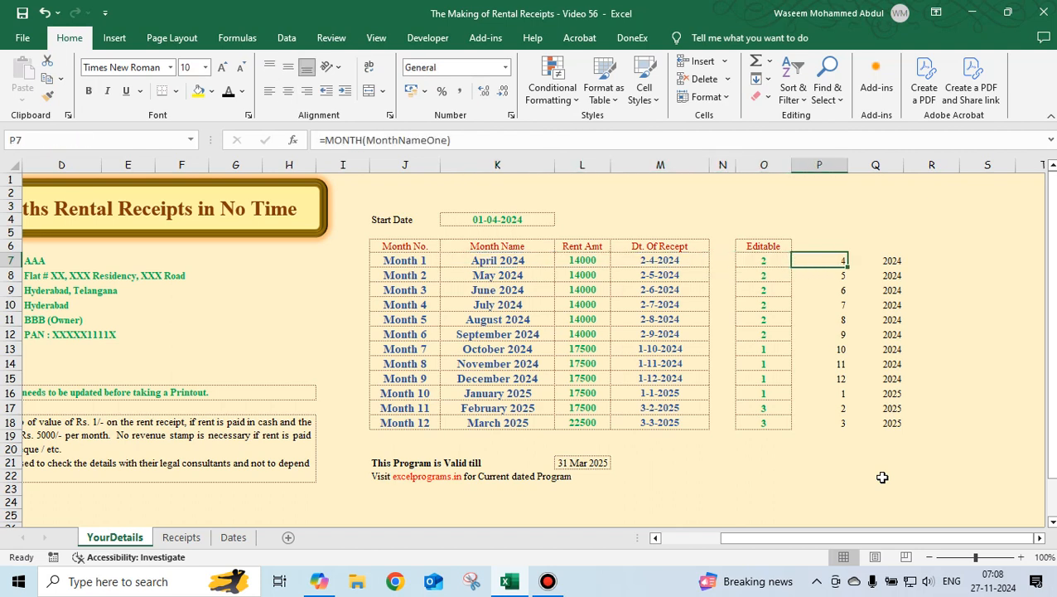
{"action": "key", "text": "Right"}
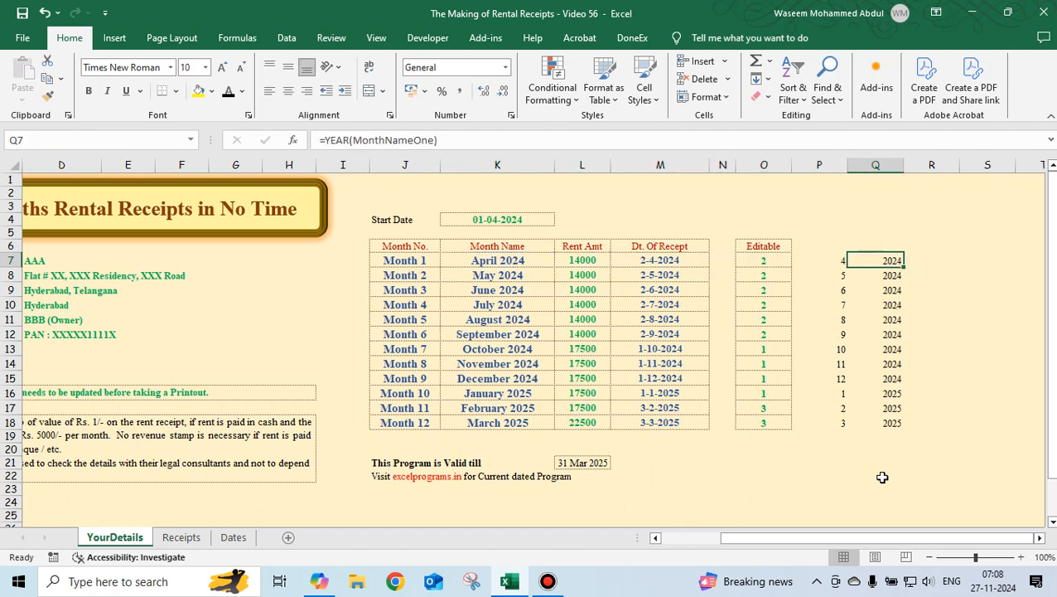
{"action": "key", "text": "F2"}
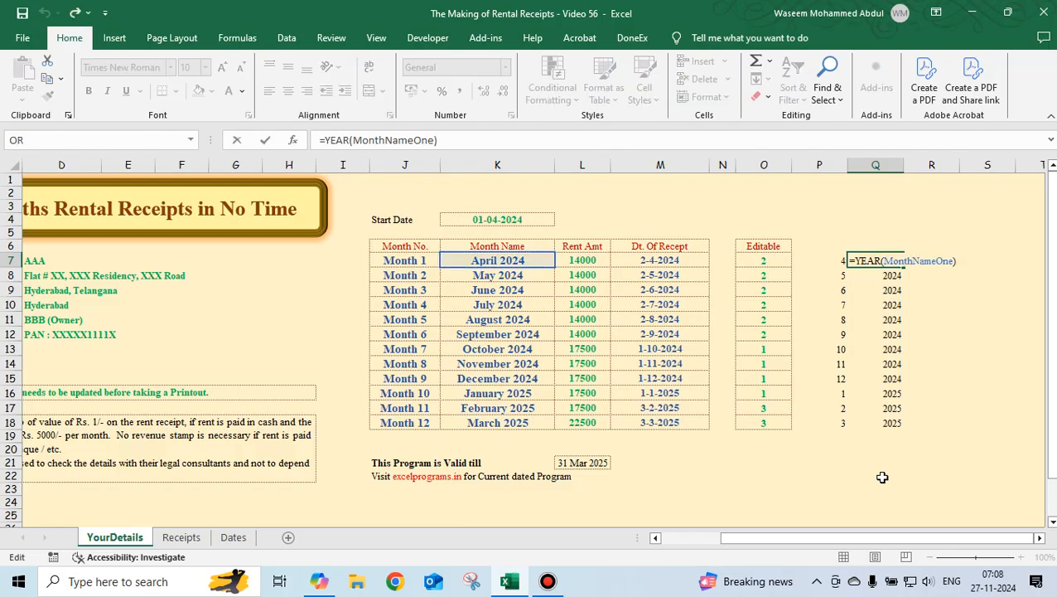
{"action": "key", "text": "Escape"}
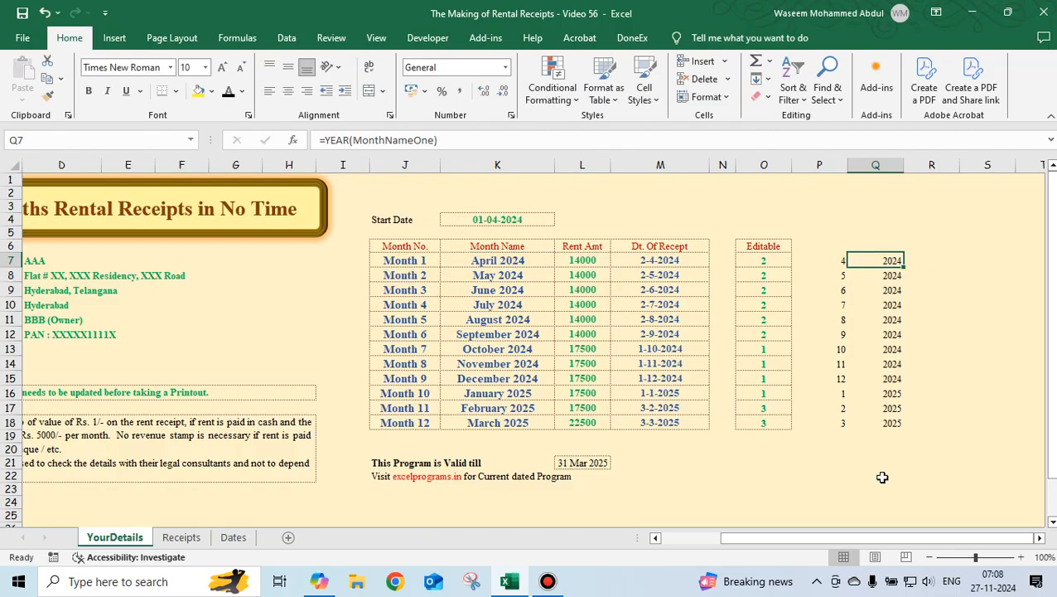
{"action": "key", "text": "Left"}
{"action": "key", "text": "Left"}
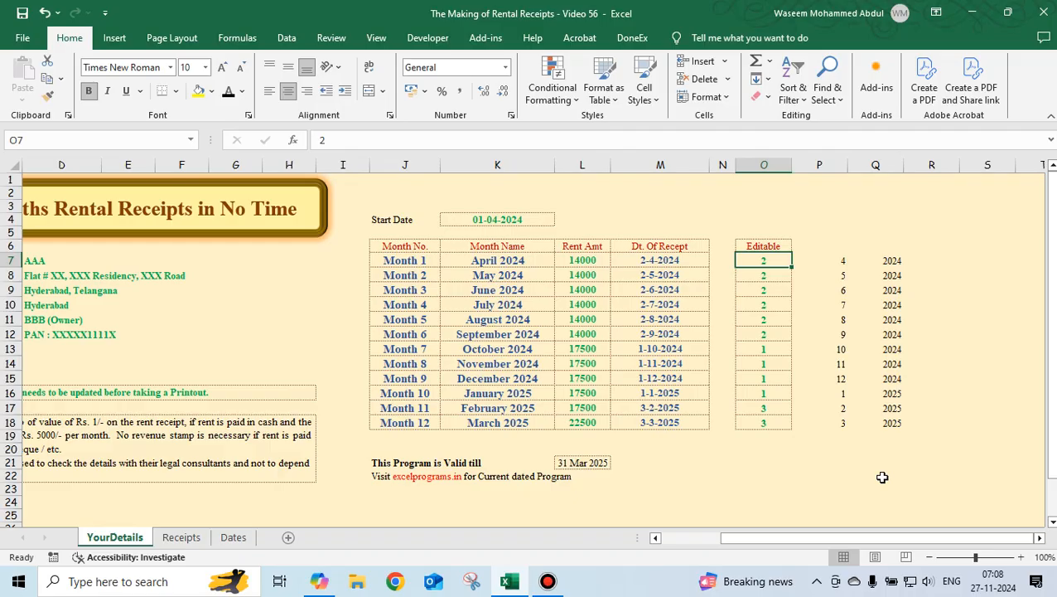
Set the Editable receipt day for Month 1 and Month 12 to 15.
{"action": "type", "text": "15"}
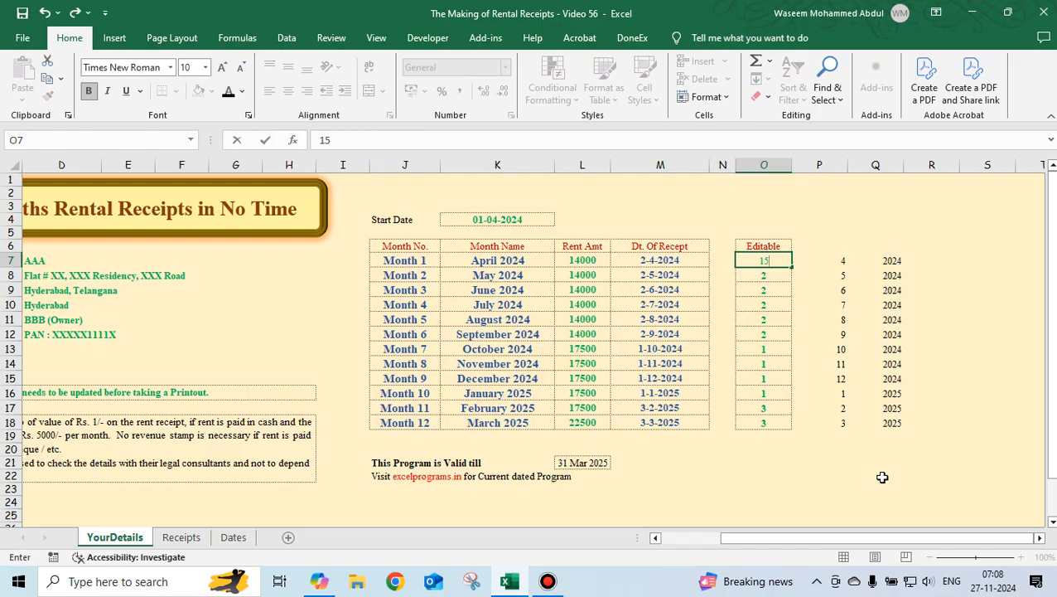
{"action": "key", "text": "ctrl+Return"}
{"action": "key", "text": "Left"}
{"action": "key", "text": "Left"}
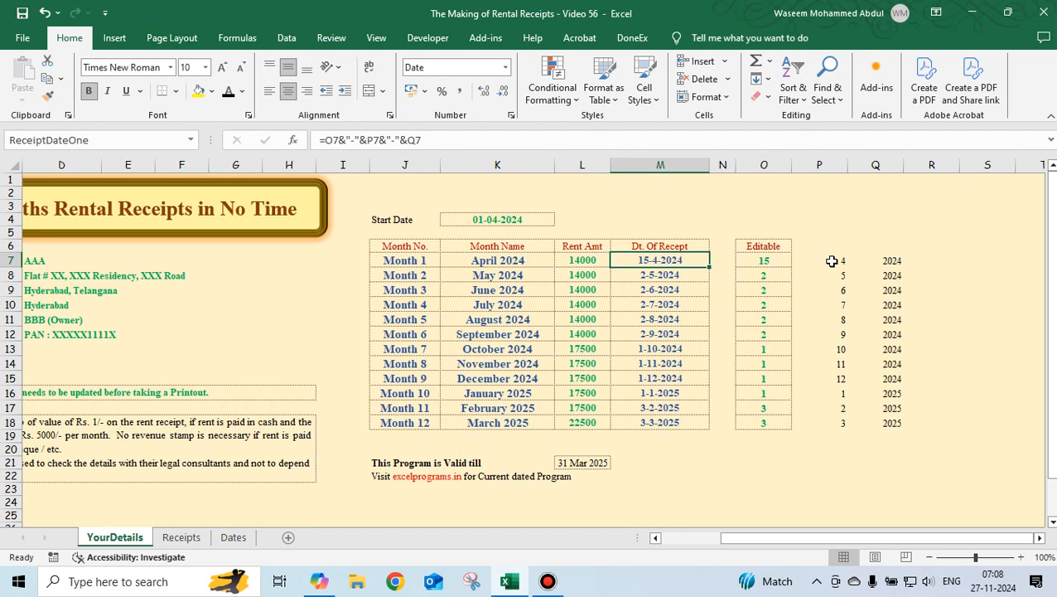
{"action": "left_click", "coordinate": [750, 422]}
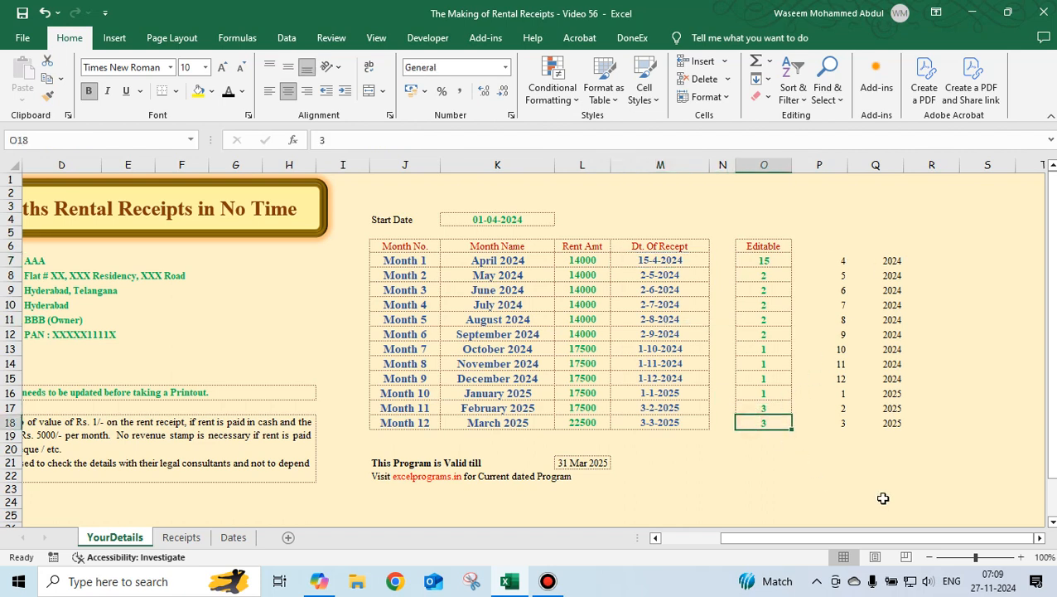
{"action": "type", "text": "15"}
{"action": "key", "text": "Return"}
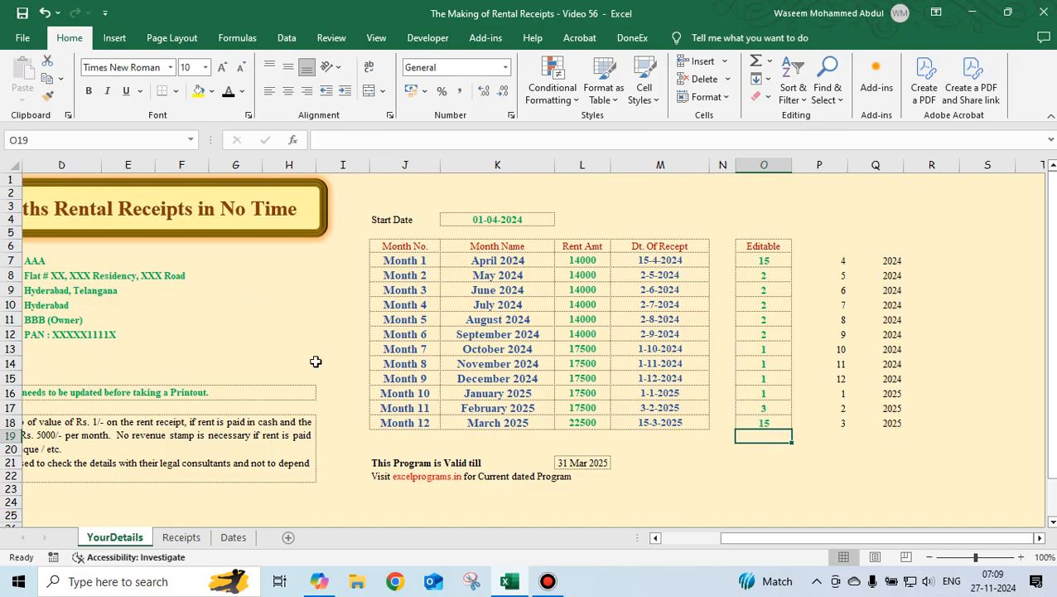
{"action": "left_click_drag", "start_coordinate": [787, 537], "coordinate": [745, 539]}
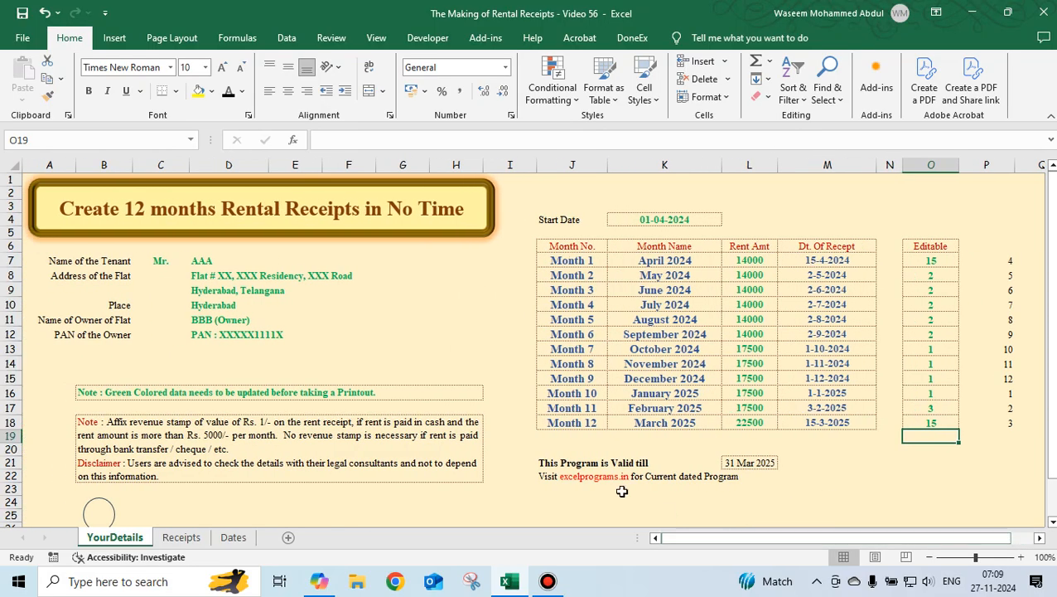
{"action": "left_click", "coordinate": [659, 260]}
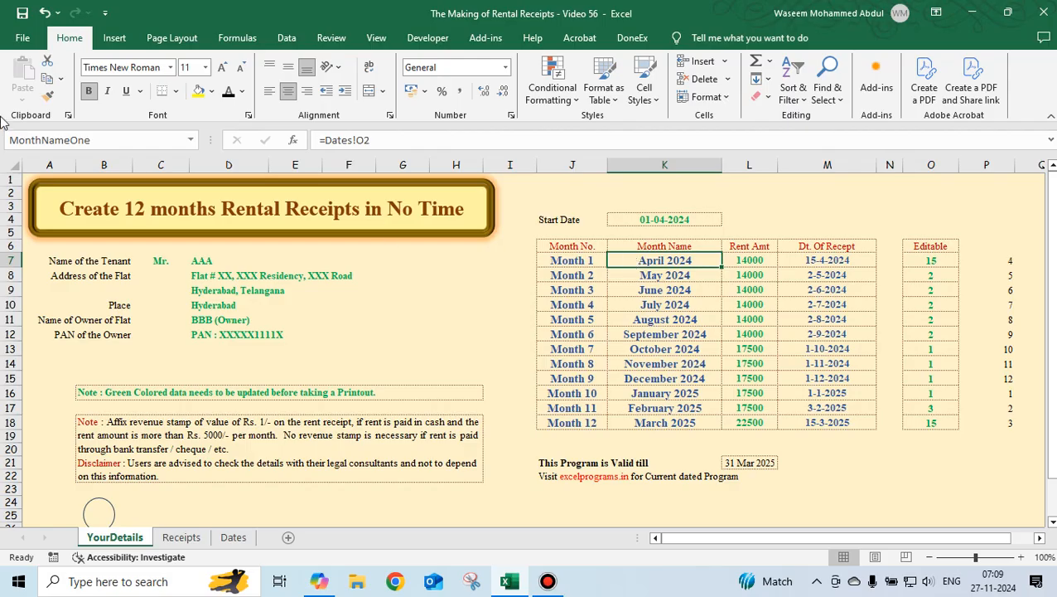
Examine the month-name formulas in K7 and K8 and the month shown on the first rent receipt.
{"action": "left_click", "coordinate": [654, 276]}
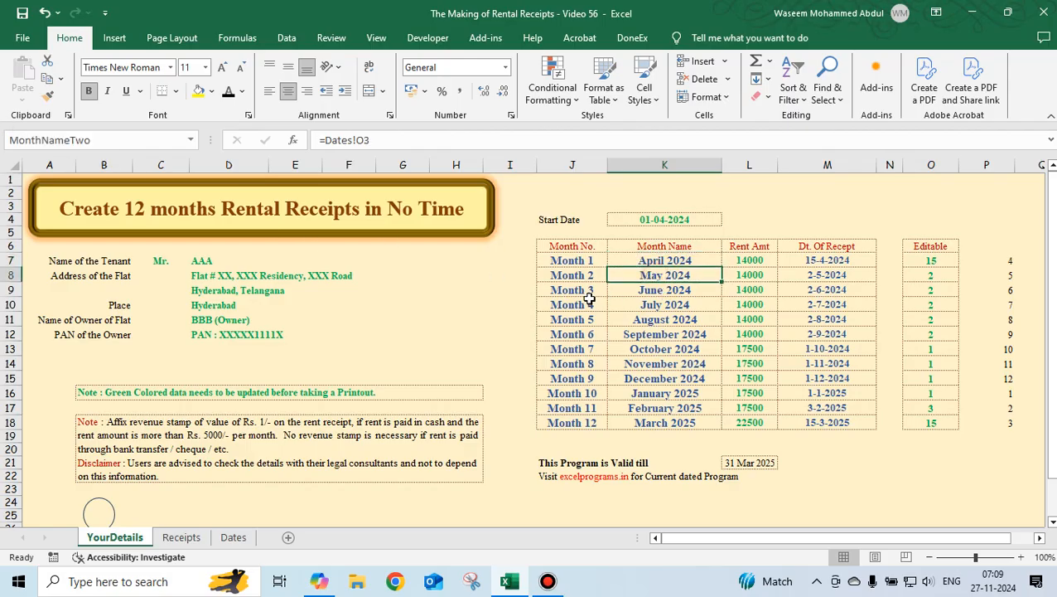
{"action": "left_click", "coordinate": [629, 260]}
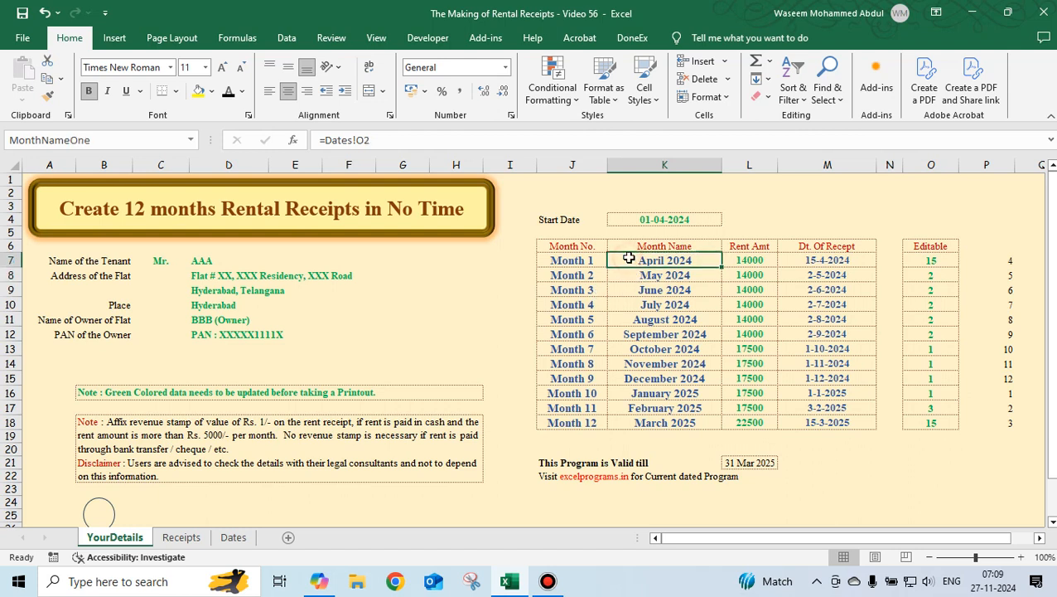
{"action": "left_click", "coordinate": [196, 537]}
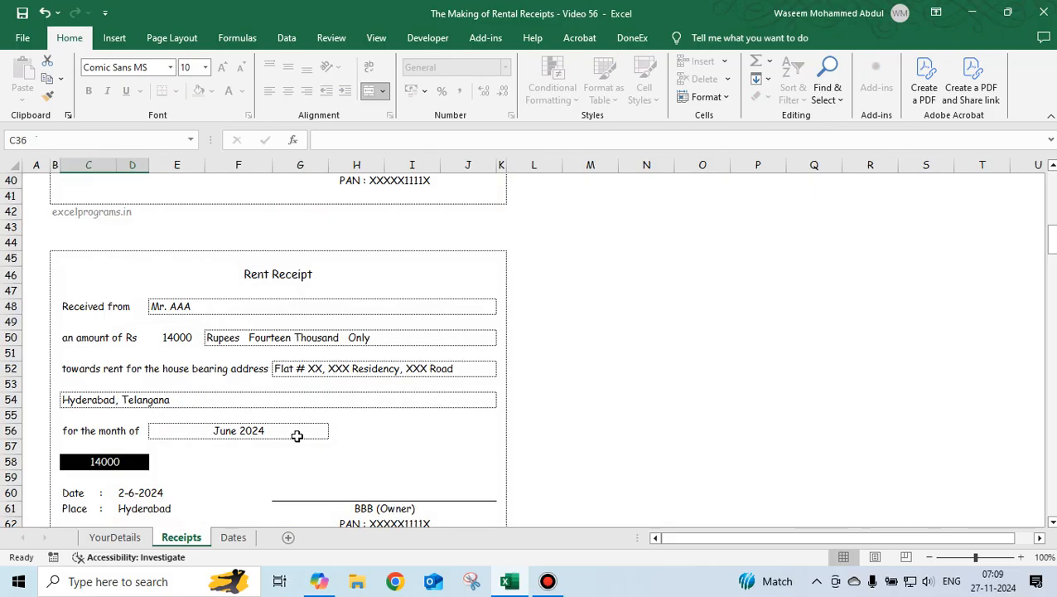
{"action": "key", "text": "ctrl+Home"}
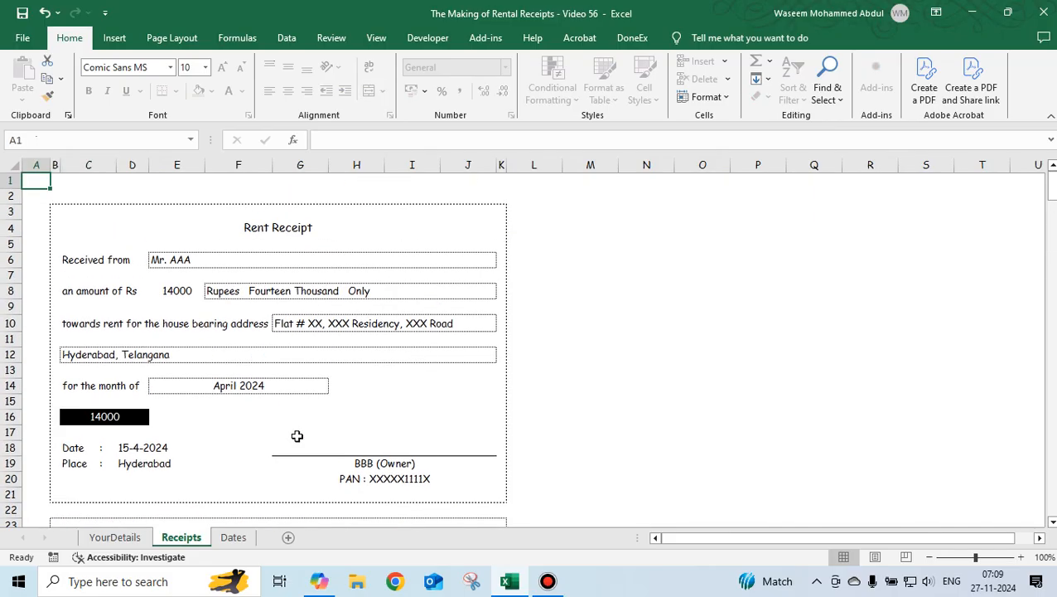
{"action": "left_click", "coordinate": [269, 385]}
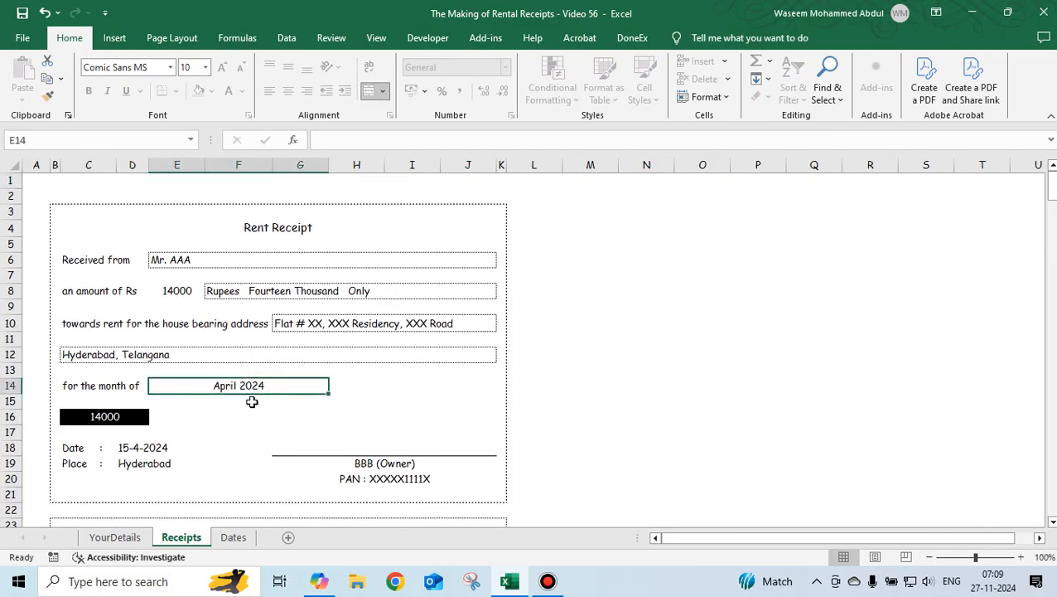
Set the Start Date on the YourDetails sheet to 01-01-2023 from its drop-down list.
{"action": "left_click", "coordinate": [130, 536]}
{"action": "left_click", "coordinate": [688, 218]}
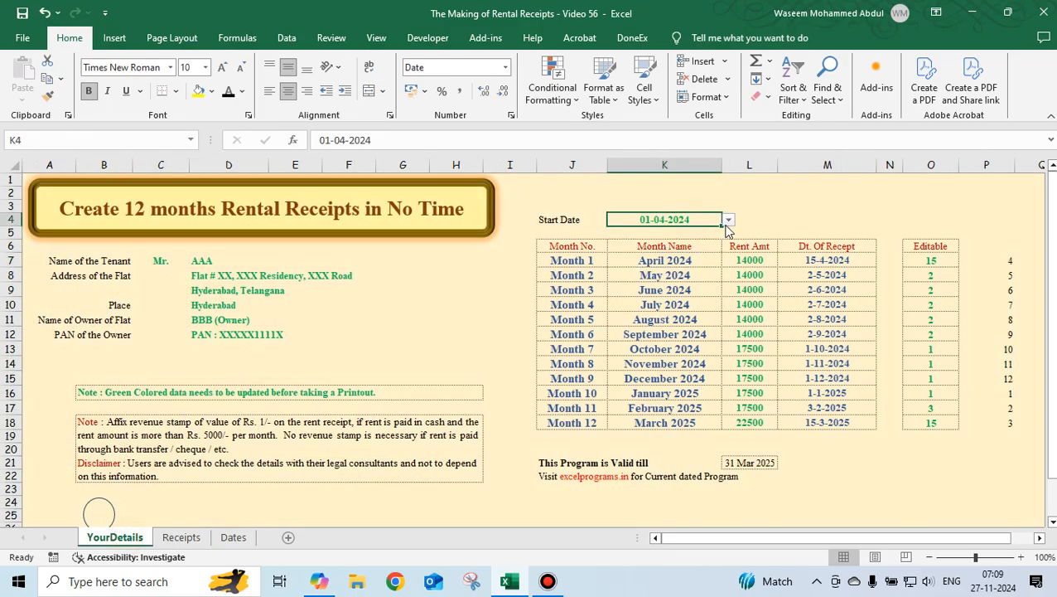
{"action": "left_click", "coordinate": [728, 220]}
{"action": "left_click_drag", "start_coordinate": [727, 280], "coordinate": [728, 240]}
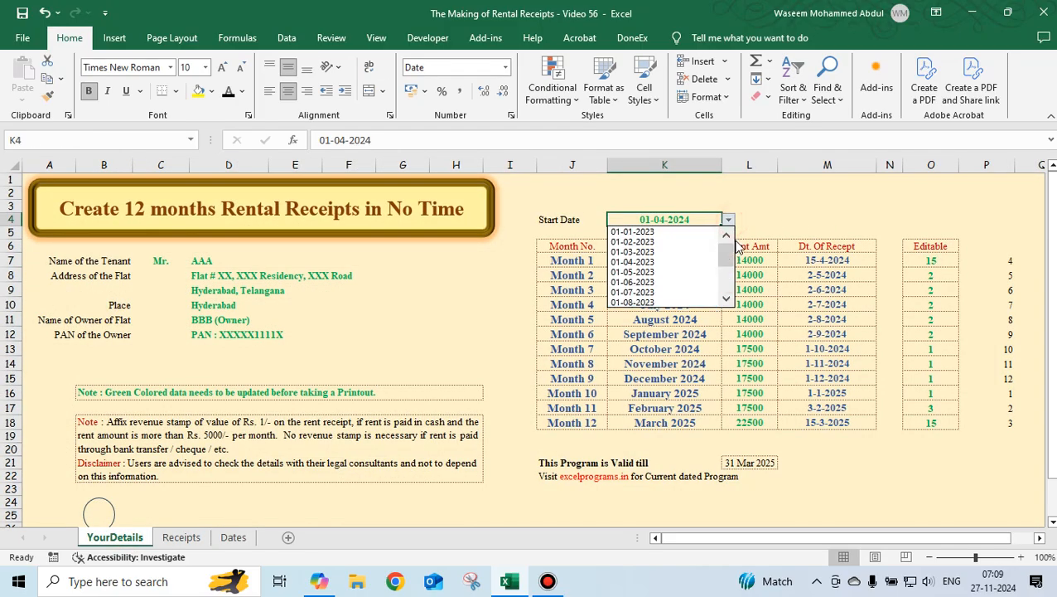
{"action": "left_click", "coordinate": [657, 232]}
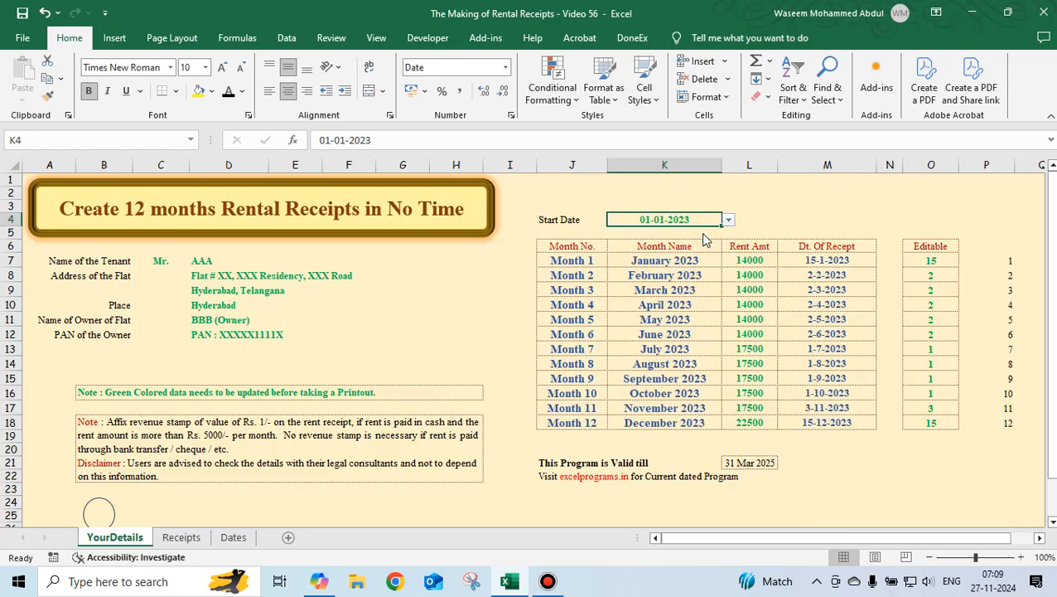
Compare the month names on YourDetails with the first receipt on the Receipts sheet.
{"action": "left_click", "coordinate": [636, 264]}
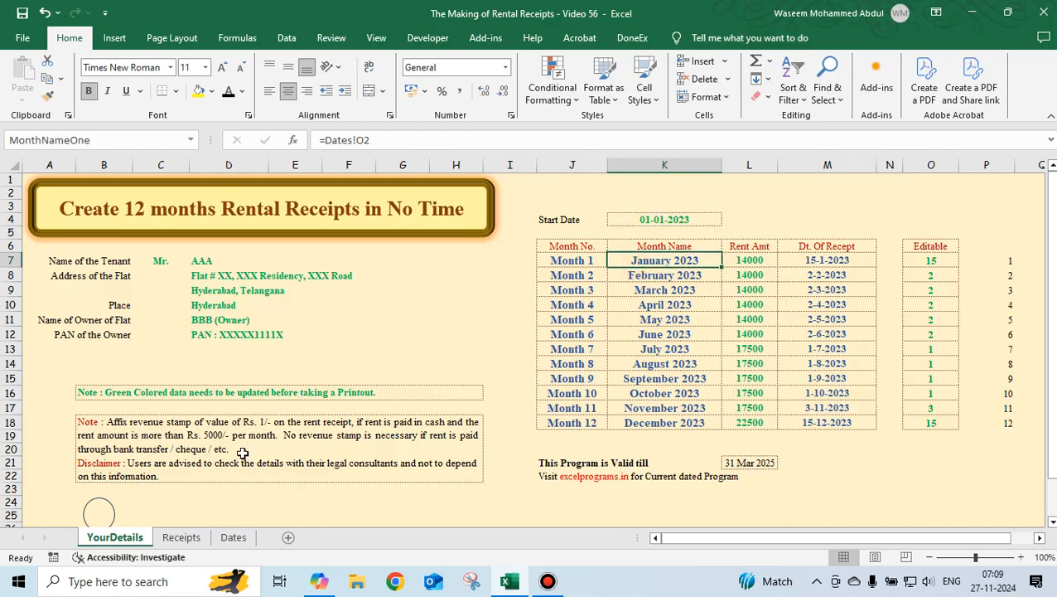
{"action": "left_click", "coordinate": [180, 536]}
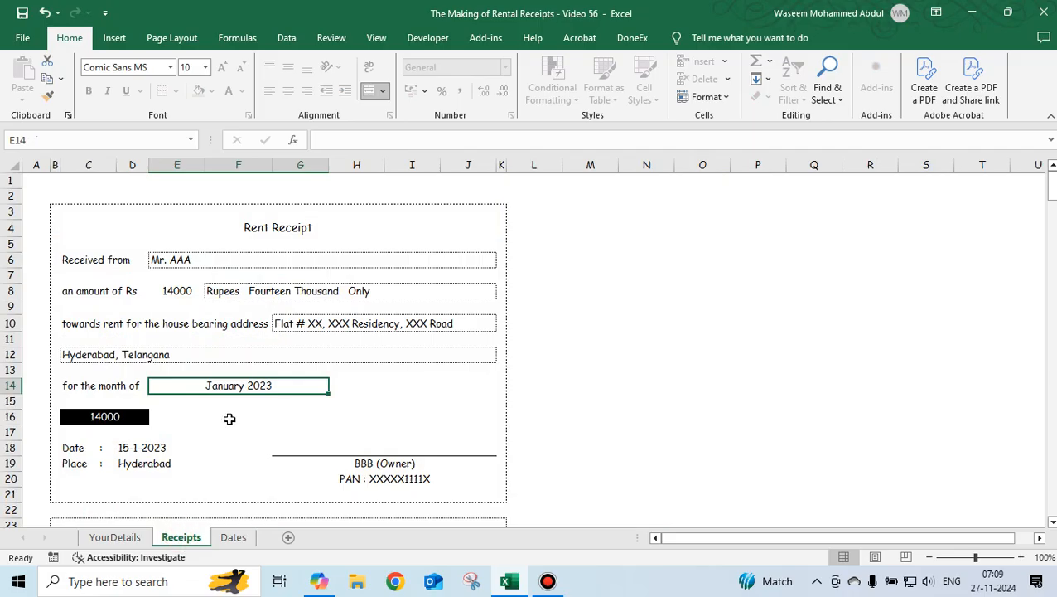
{"action": "left_click", "coordinate": [114, 537]}
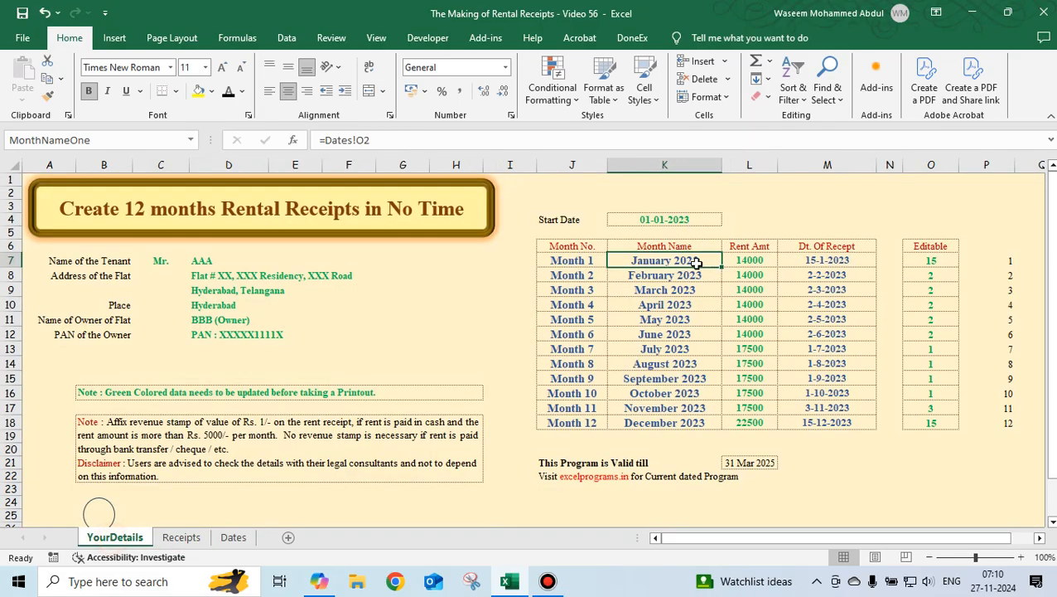
{"action": "left_click", "coordinate": [183, 539]}
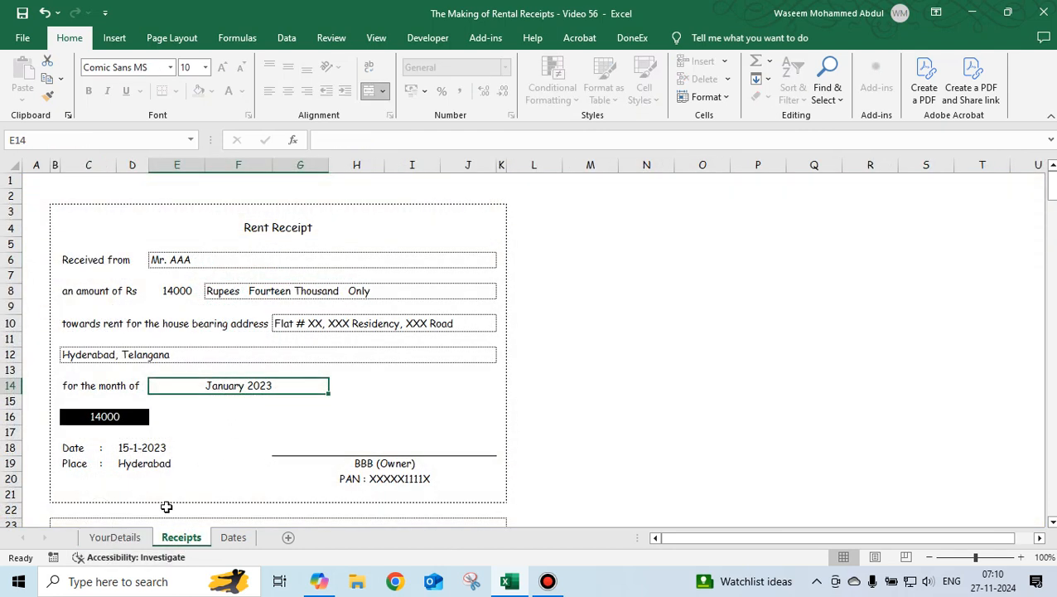
{"action": "left_click", "coordinate": [115, 537]}
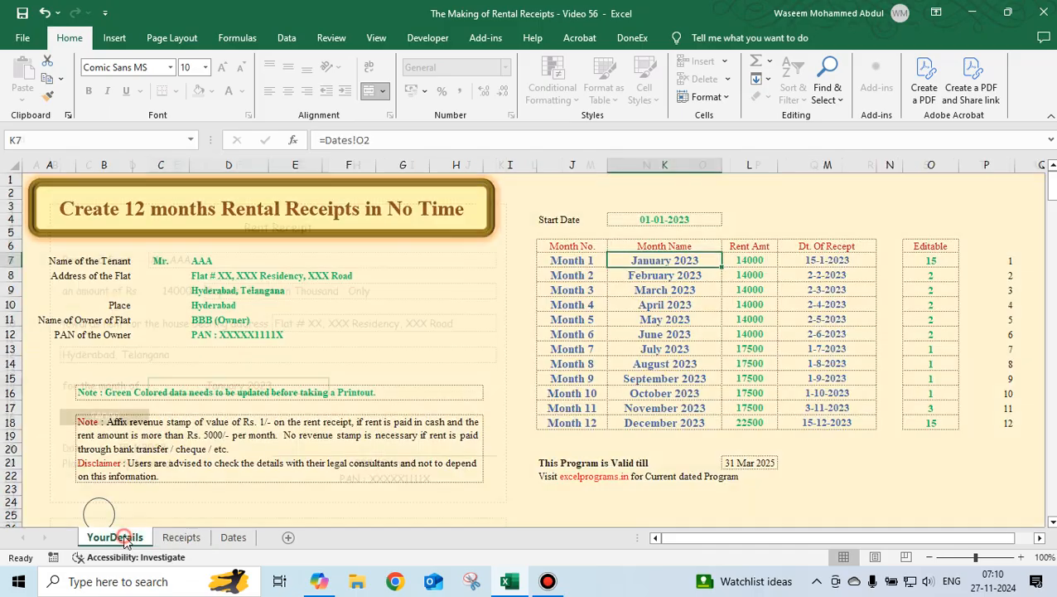
{"action": "left_click", "coordinate": [692, 279]}
{"action": "left_click", "coordinate": [690, 293]}
{"action": "left_click", "coordinate": [684, 306]}
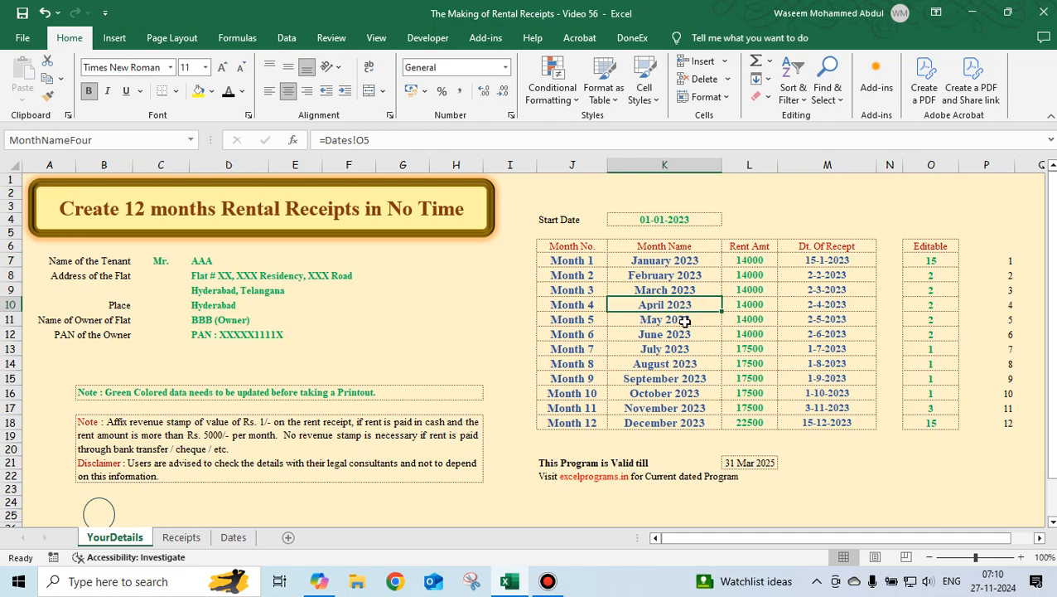
{"action": "left_click", "coordinate": [684, 322]}
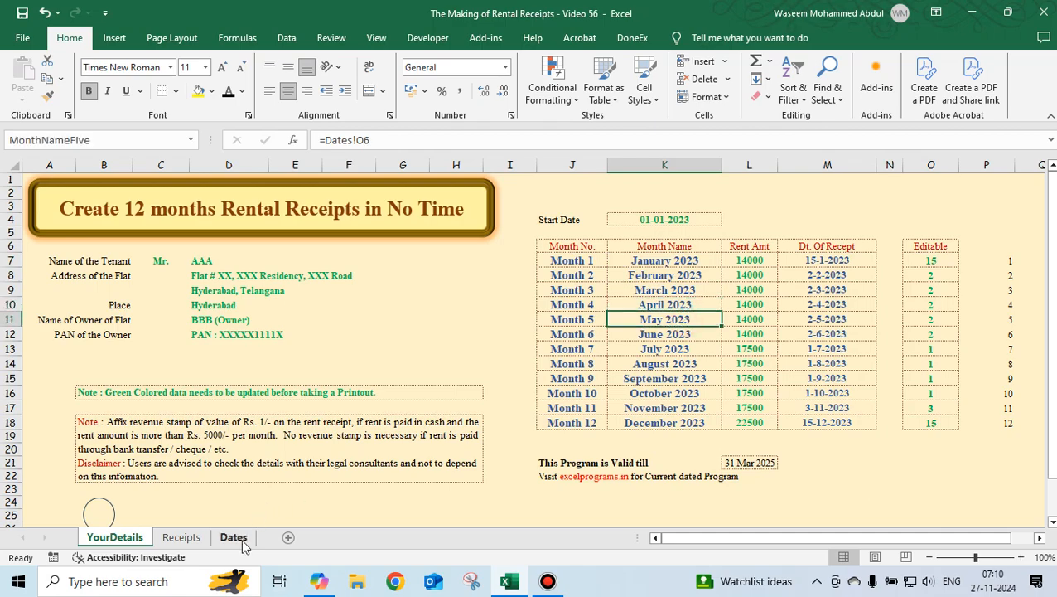
Examine the monthly date tables and the Start Date link in D2 on the Dates sheet.
{"action": "left_click", "coordinate": [236, 538]}
{"action": "left_click", "coordinate": [740, 243]}
{"action": "left_click", "coordinate": [748, 305]}
{"action": "left_click", "coordinate": [752, 337]}
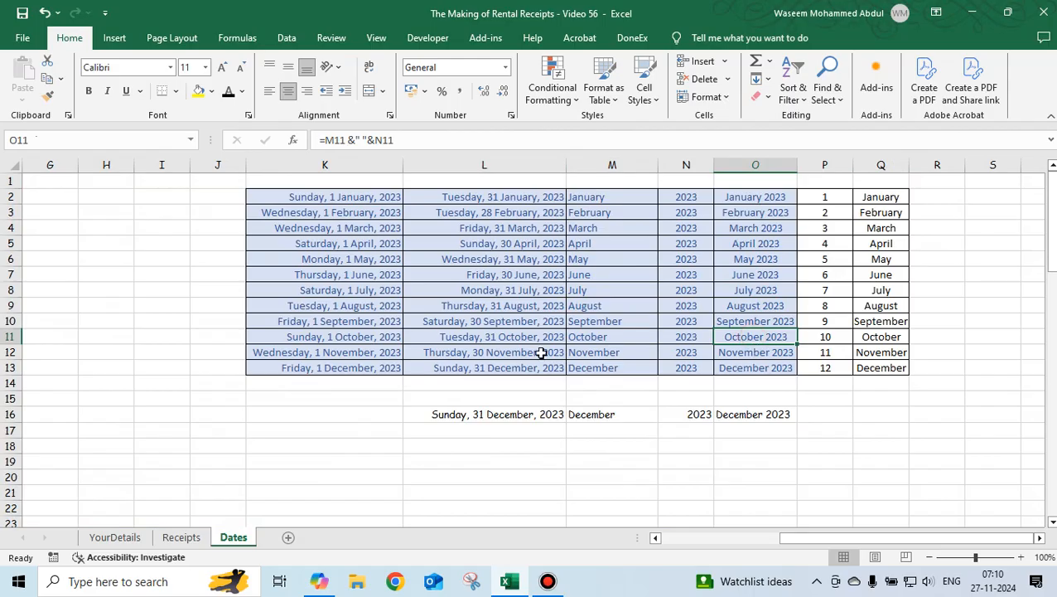
{"action": "left_click", "coordinate": [344, 276]}
{"action": "left_click_drag", "start_coordinate": [820, 537], "coordinate": [696, 539]}
{"action": "left_click", "coordinate": [329, 213]}
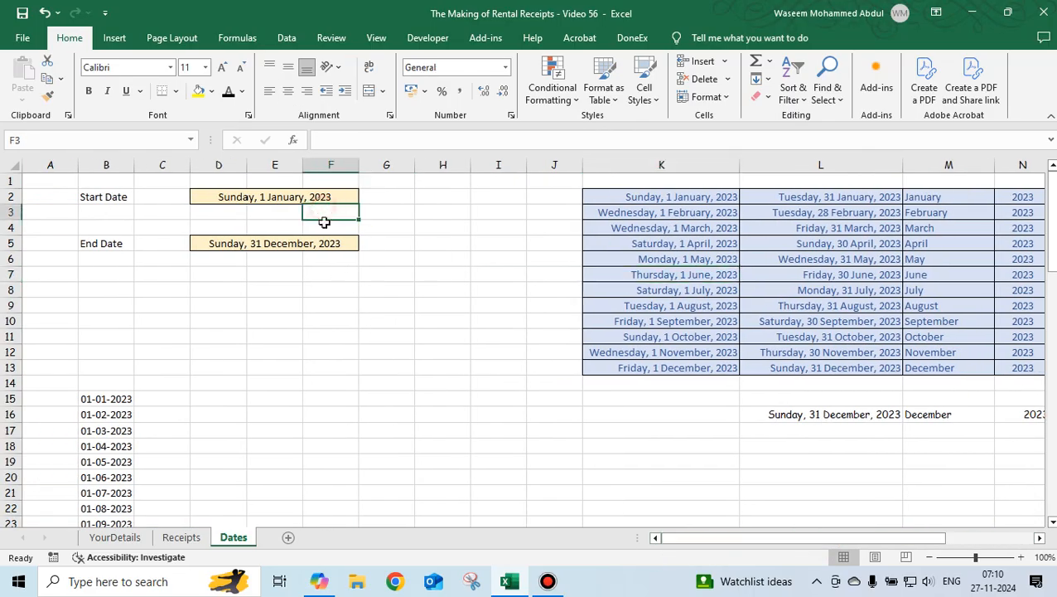
{"action": "left_click", "coordinate": [314, 197]}
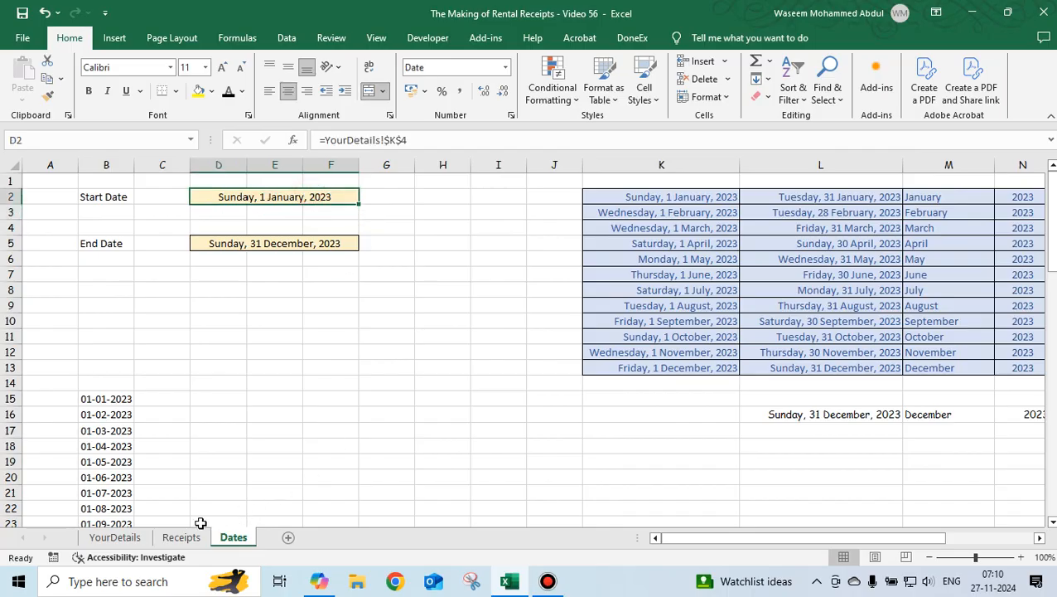
Trace the Start Date through the Dates sheet to the receipt date on the Receipts sheet.
{"action": "left_click", "coordinate": [115, 537]}
{"action": "left_click", "coordinate": [635, 218]}
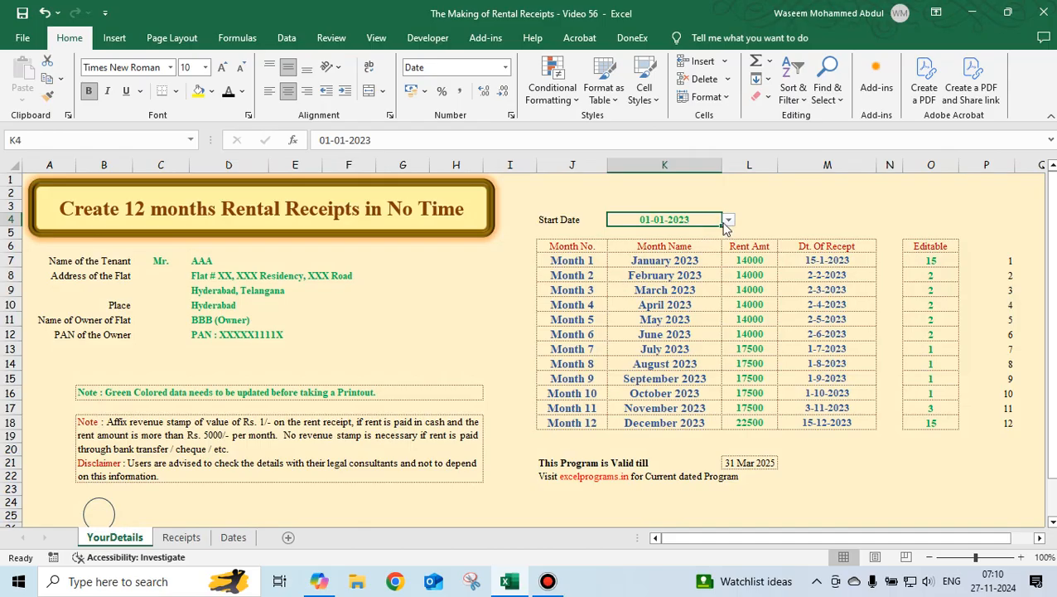
{"action": "left_click", "coordinate": [233, 537]}
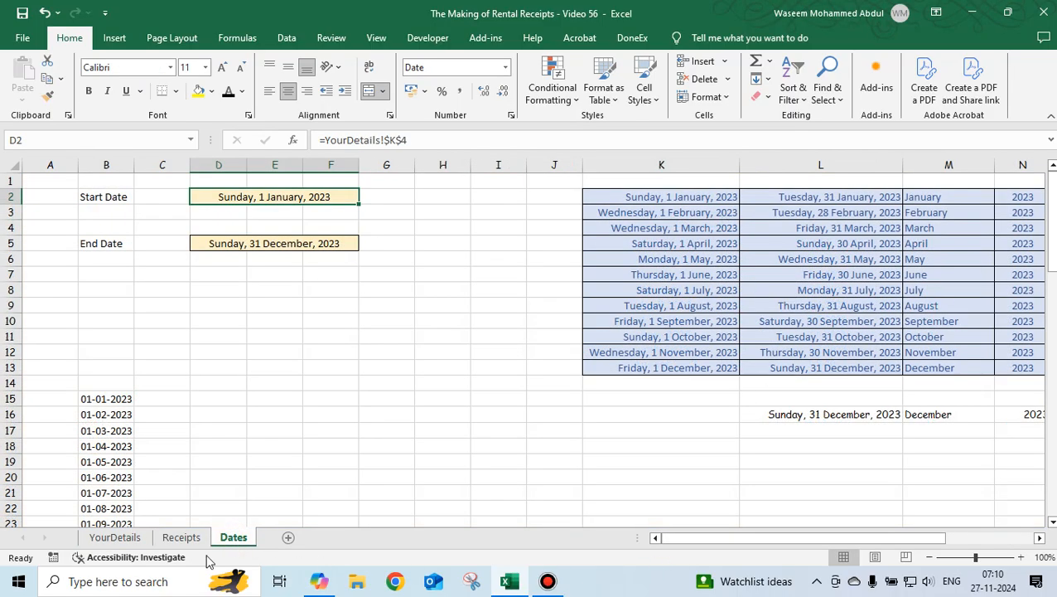
{"action": "left_click", "coordinate": [113, 538]}
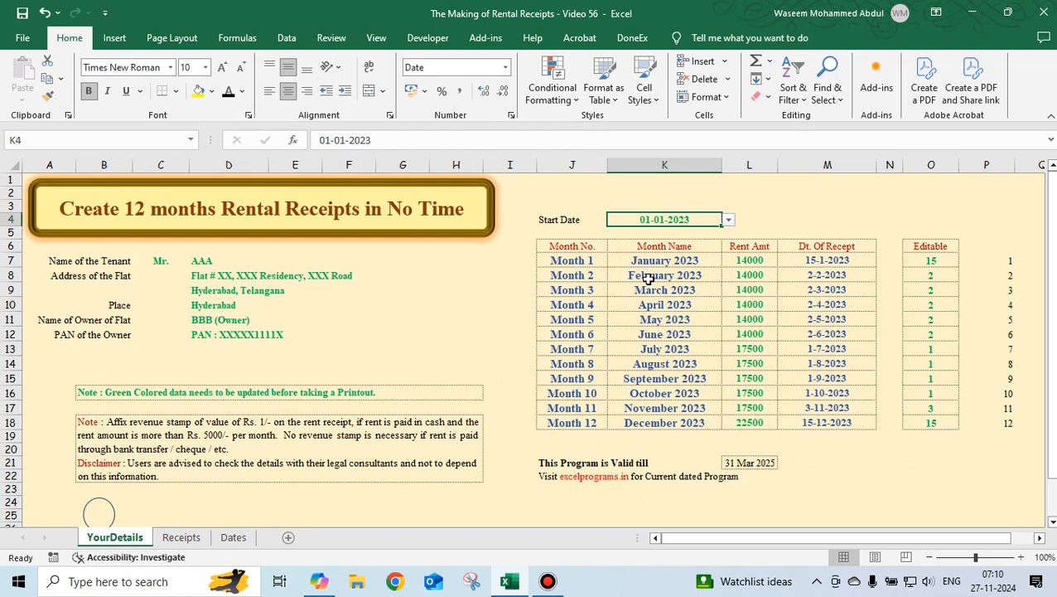
{"action": "left_click", "coordinate": [184, 539]}
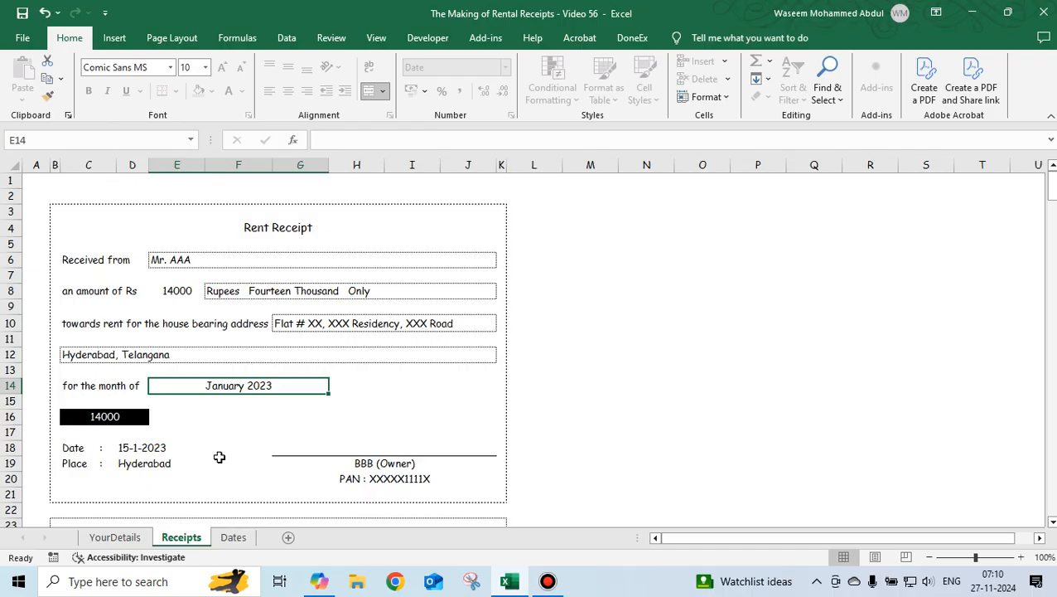
{"action": "left_click", "coordinate": [141, 448]}
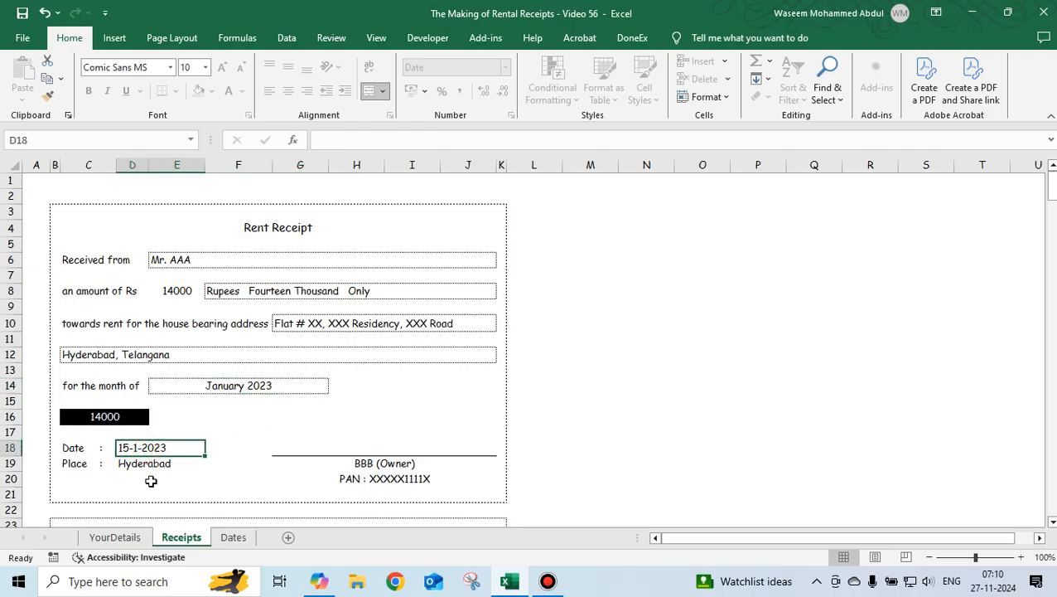
{"action": "left_click", "coordinate": [113, 537]}
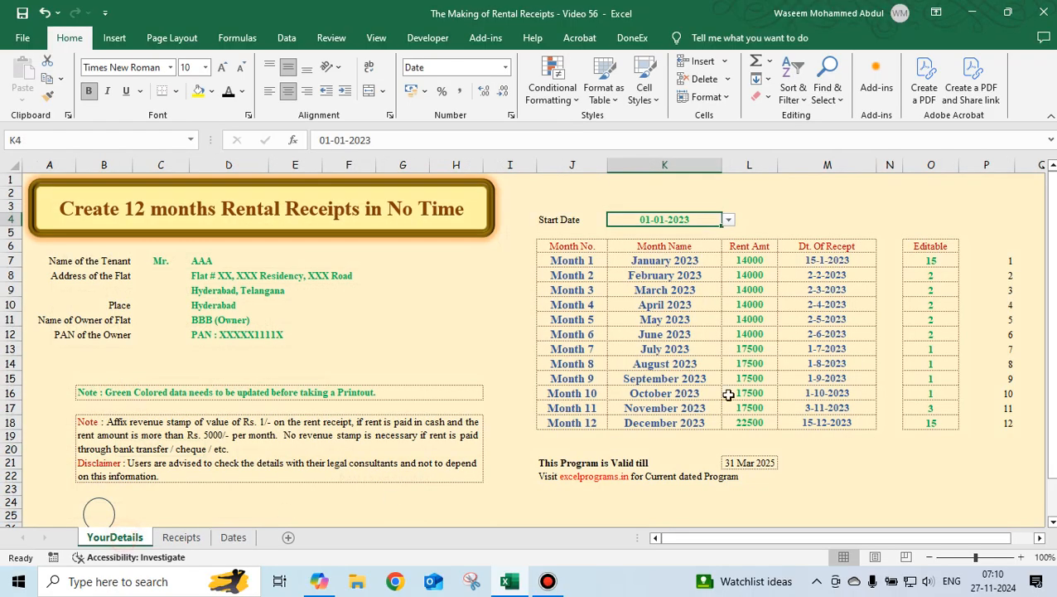
{"action": "left_click", "coordinate": [728, 219]}
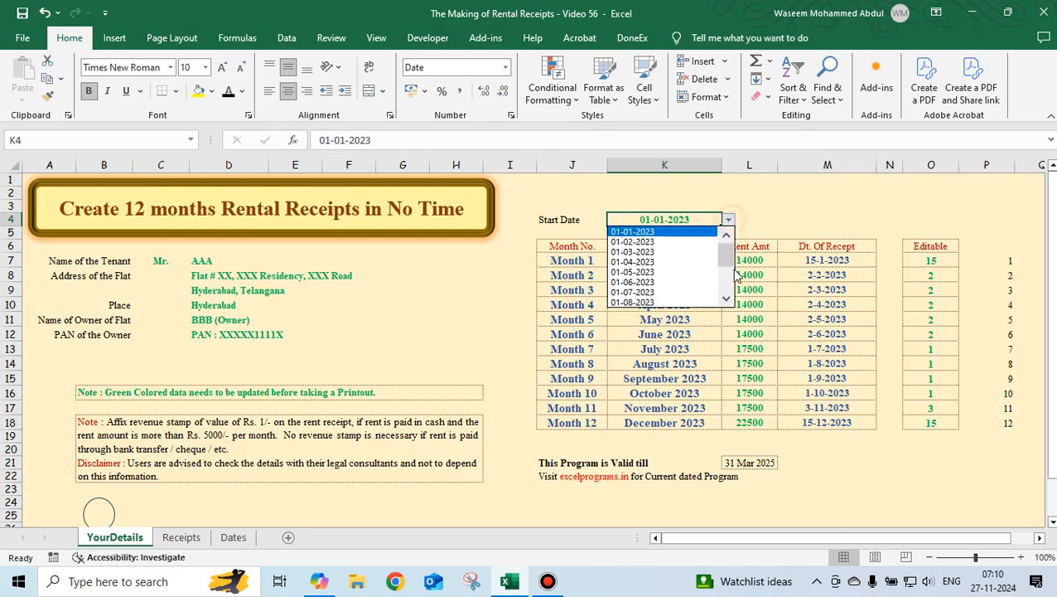
{"action": "left_click_drag", "start_coordinate": [725, 257], "coordinate": [726, 282]}
{"action": "left_click", "coordinate": [648, 305]}
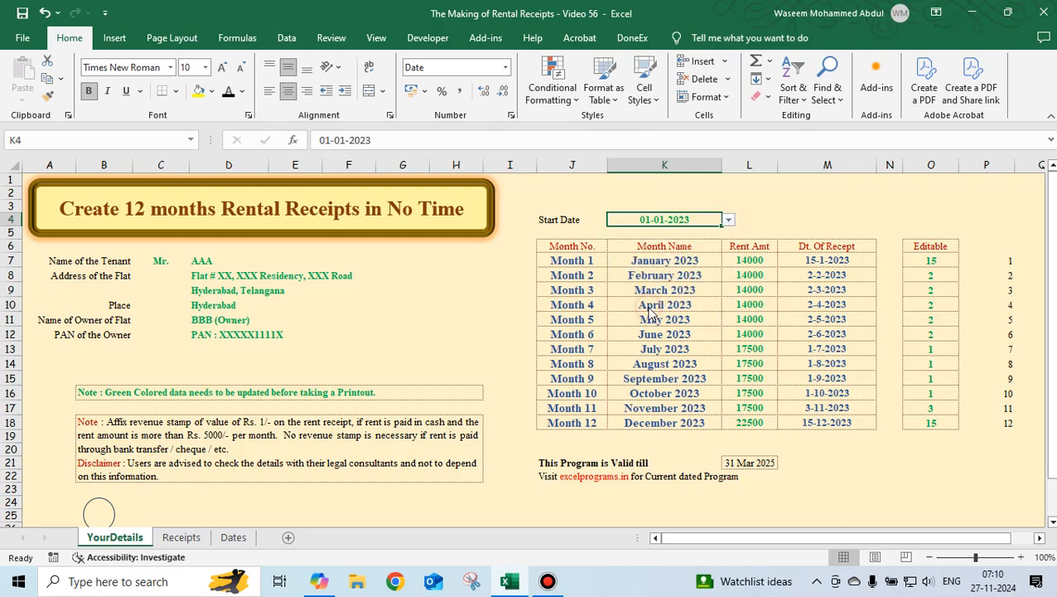
{"action": "left_click", "coordinate": [728, 219]}
{"action": "left_click_drag", "start_coordinate": [722, 253], "coordinate": [724, 281]}
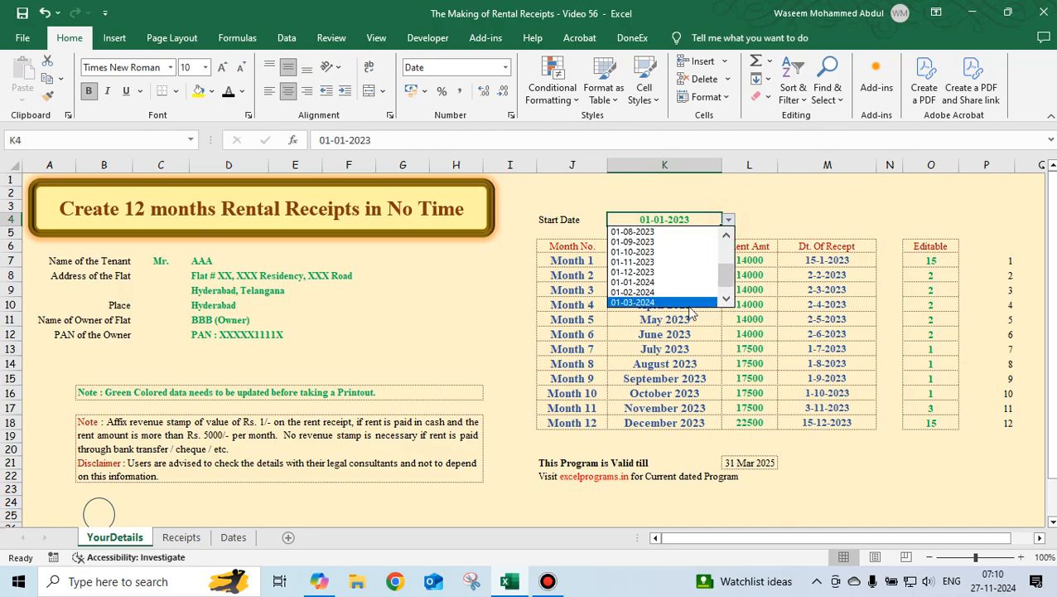
{"action": "left_click", "coordinate": [652, 303]}
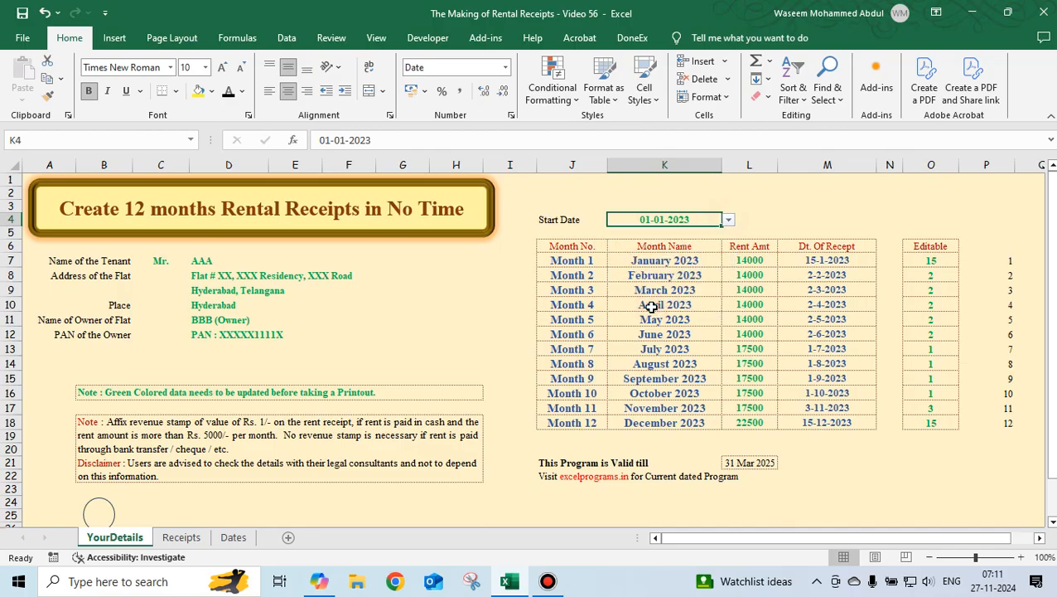
Set the Start Date back to 01-04-2024 from its drop-down list.
{"action": "left_click", "coordinate": [728, 220]}
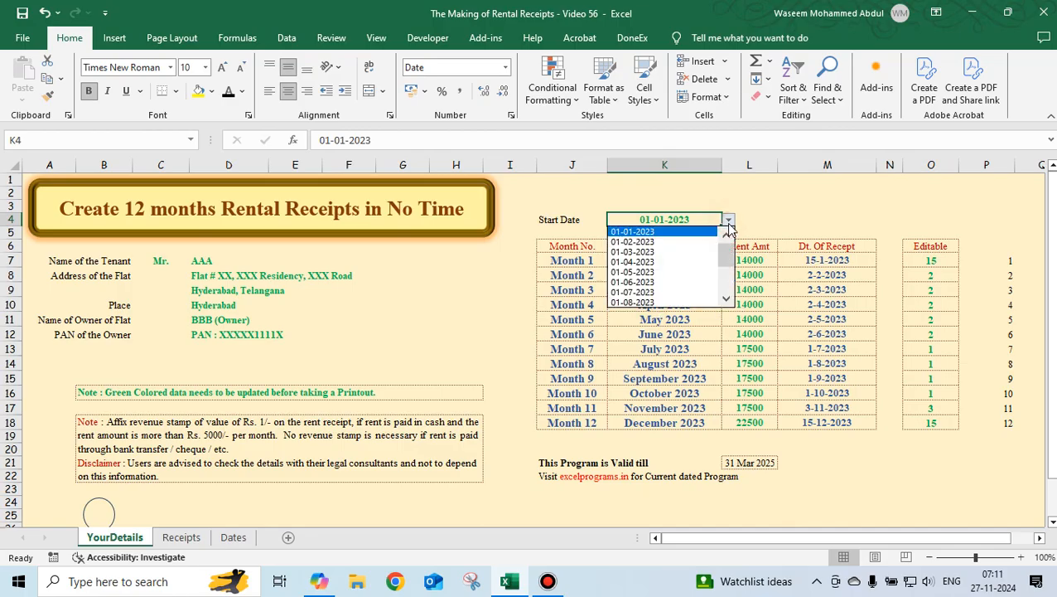
{"action": "key", "text": "Down"}
{"action": "key", "text": "Down"}
{"action": "key", "text": "Down"}
{"action": "key", "text": "Down"}
{"action": "key", "text": "Down"}
{"action": "key", "text": "Down"}
{"action": "key", "text": "Down"}
{"action": "key", "text": "Down"}
{"action": "key", "text": "Down"}
{"action": "key", "text": "Down"}
{"action": "key", "text": "Down"}
{"action": "key", "text": "Down"}
{"action": "key", "text": "Down"}
{"action": "key", "text": "Down"}
{"action": "key", "text": "Down"}
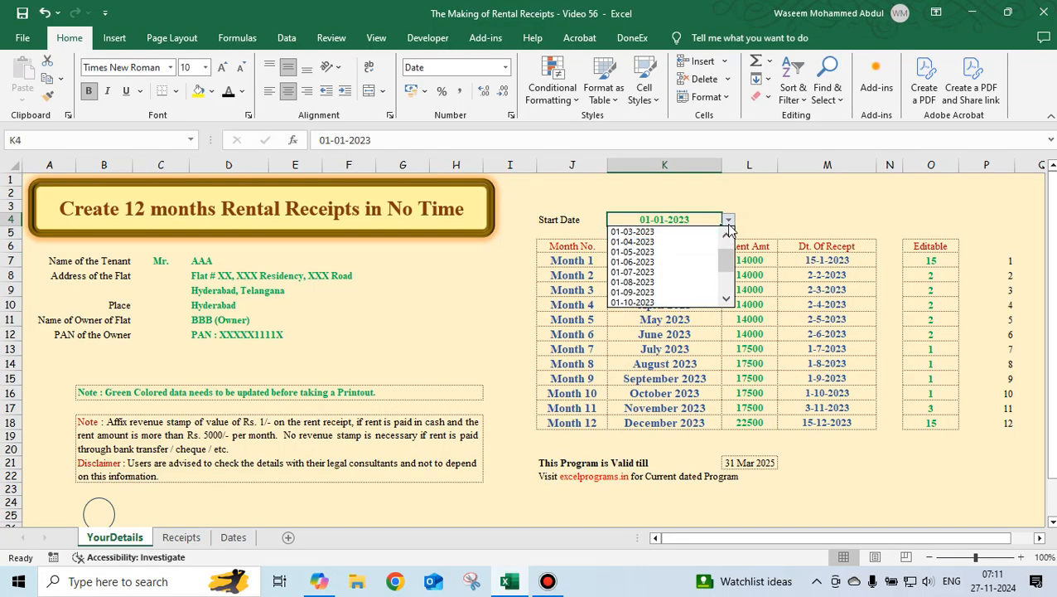
{"action": "key", "text": "Return"}
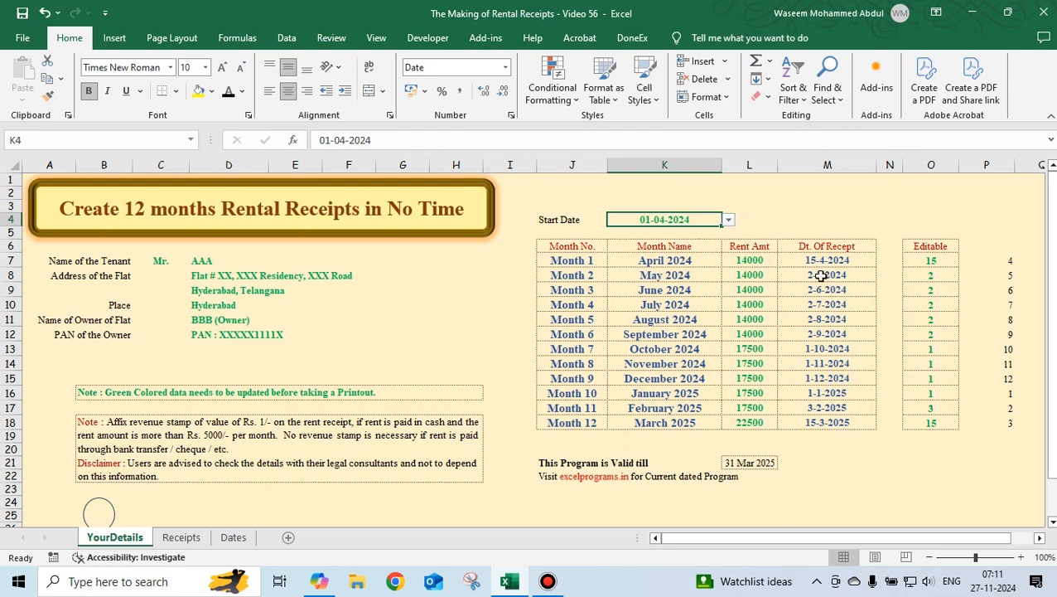
Set the Editable receipt day for Month 1 to 3.
{"action": "left_click", "coordinate": [934, 261]}
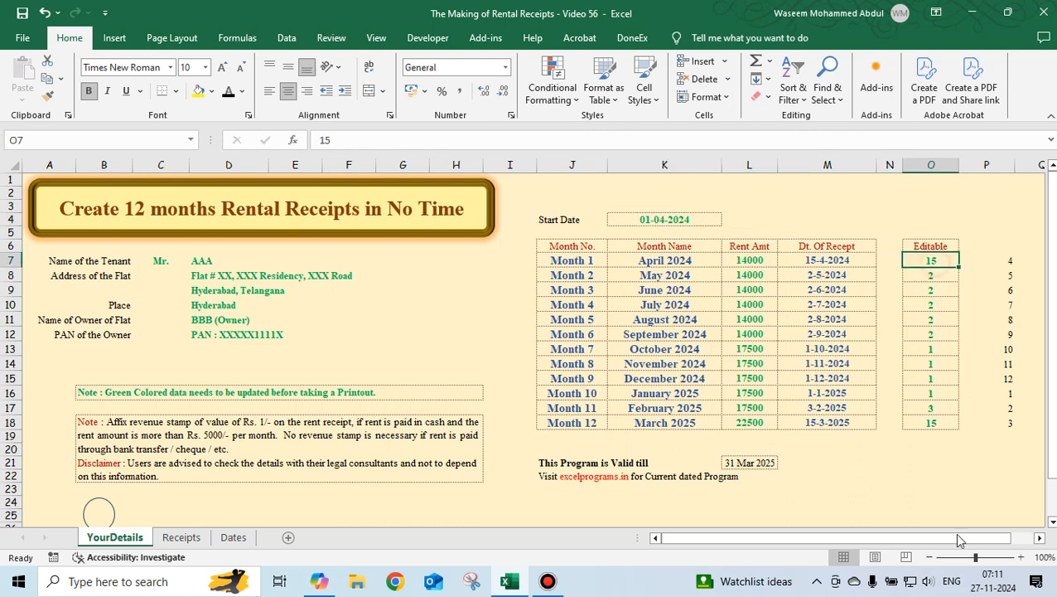
{"action": "left_click", "coordinate": [1042, 538]}
{"action": "left_click", "coordinate": [1042, 537]}
{"action": "left_click", "coordinate": [1042, 538]}
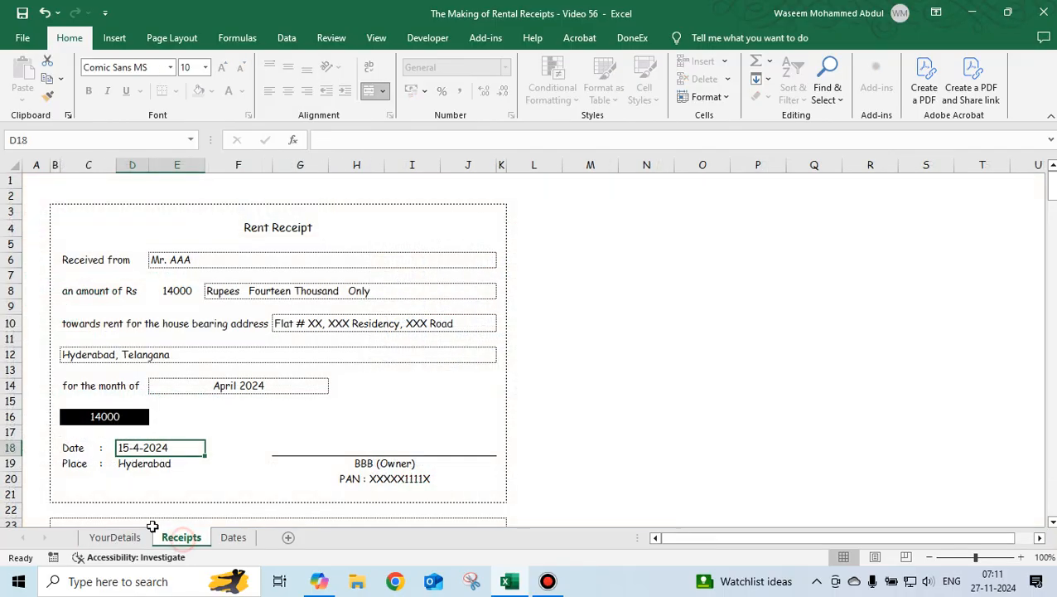
{"action": "left_click", "coordinate": [182, 537]}
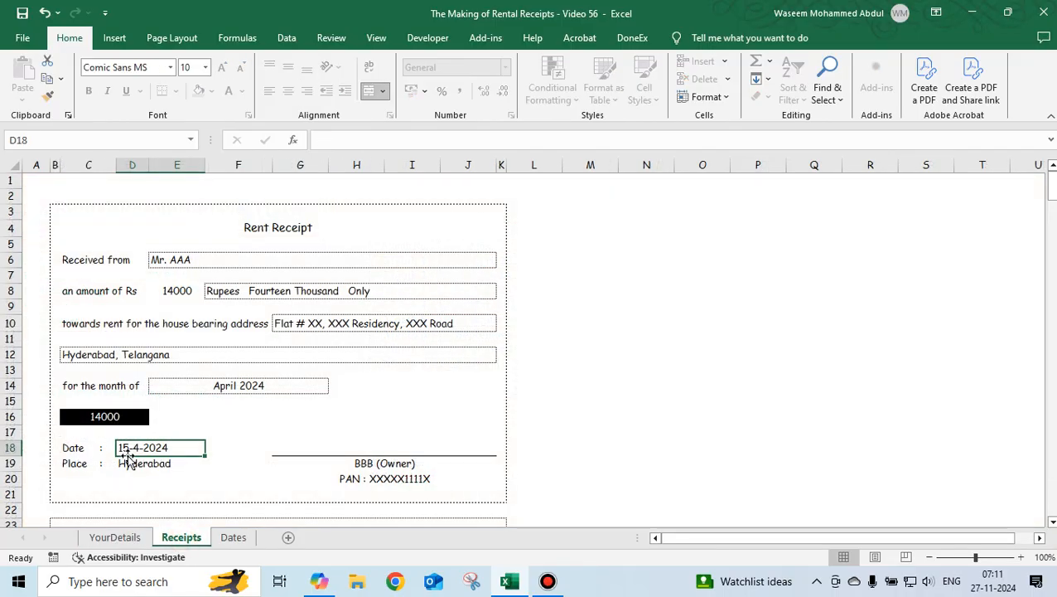
{"action": "left_click", "coordinate": [112, 537]}
{"action": "type", "text": "3"}
{"action": "key", "text": "Return"}
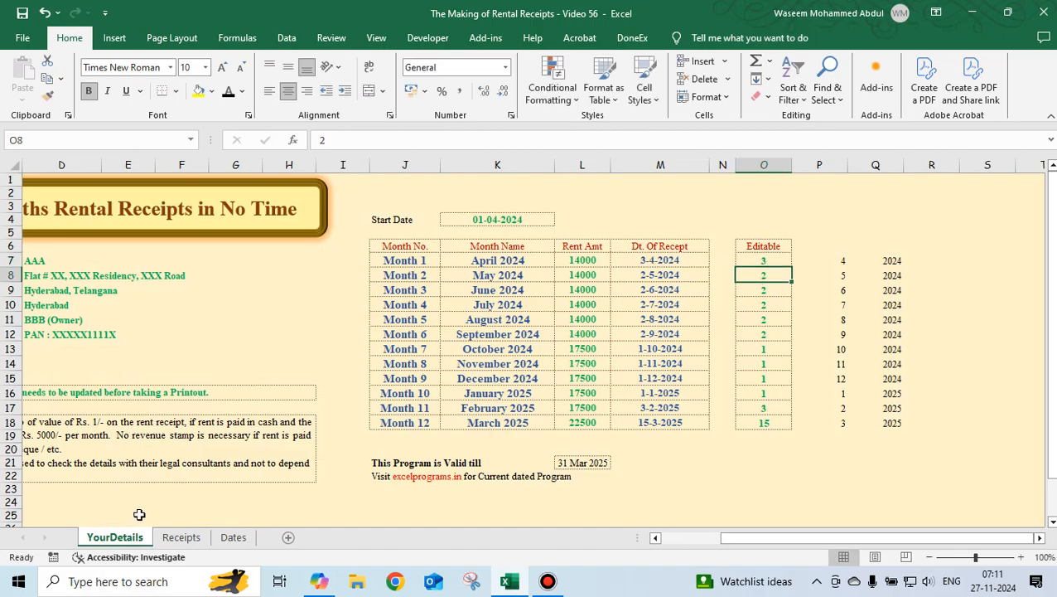
Compare the Start Date and receipt date across the YourDetails, Receipts and Dates sheets.
{"action": "left_click", "coordinate": [180, 537]}
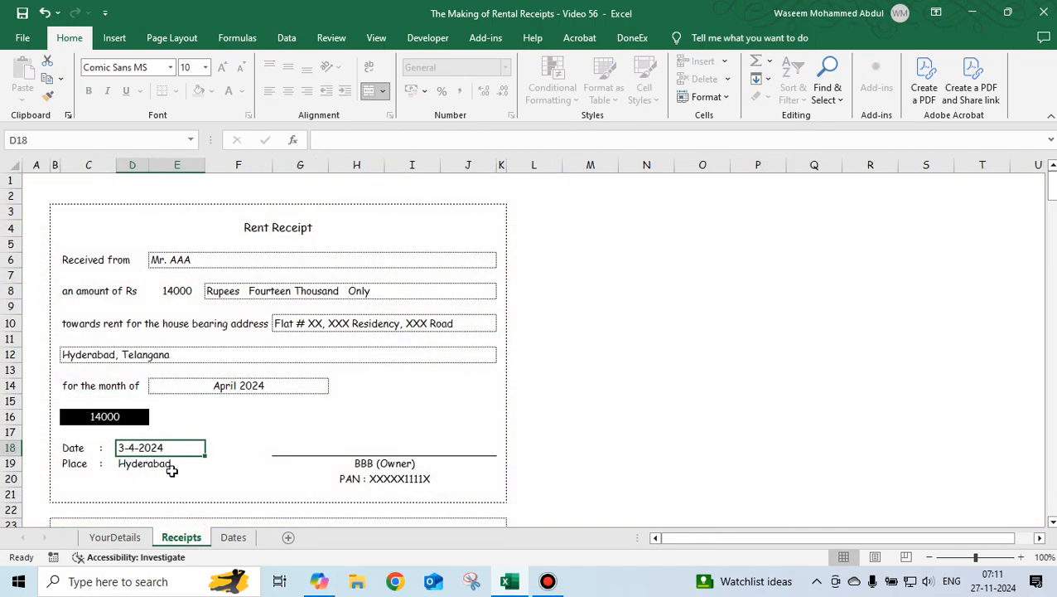
{"action": "left_click", "coordinate": [165, 447]}
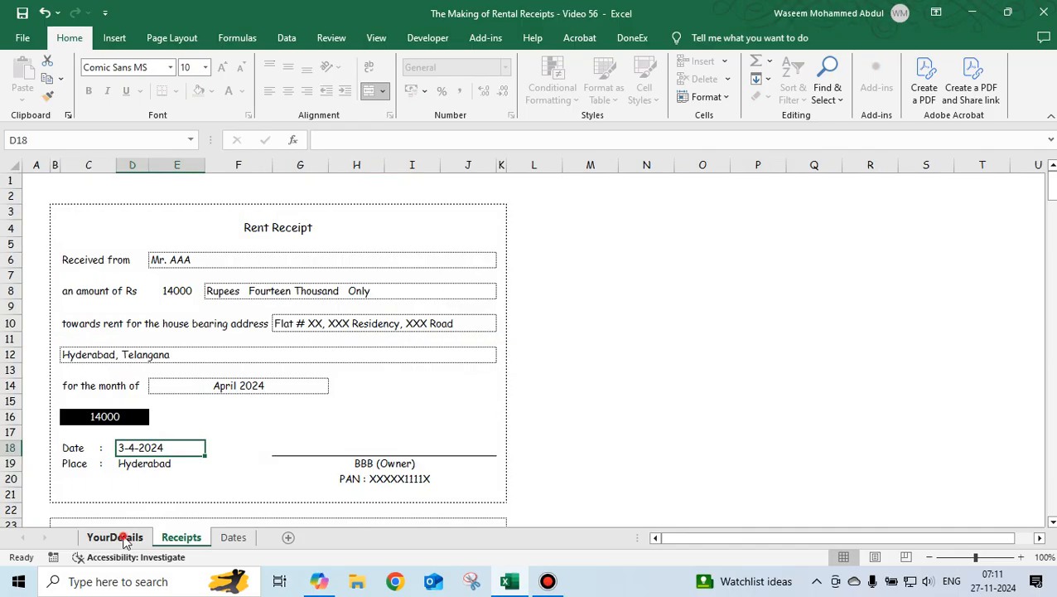
{"action": "left_click", "coordinate": [115, 537]}
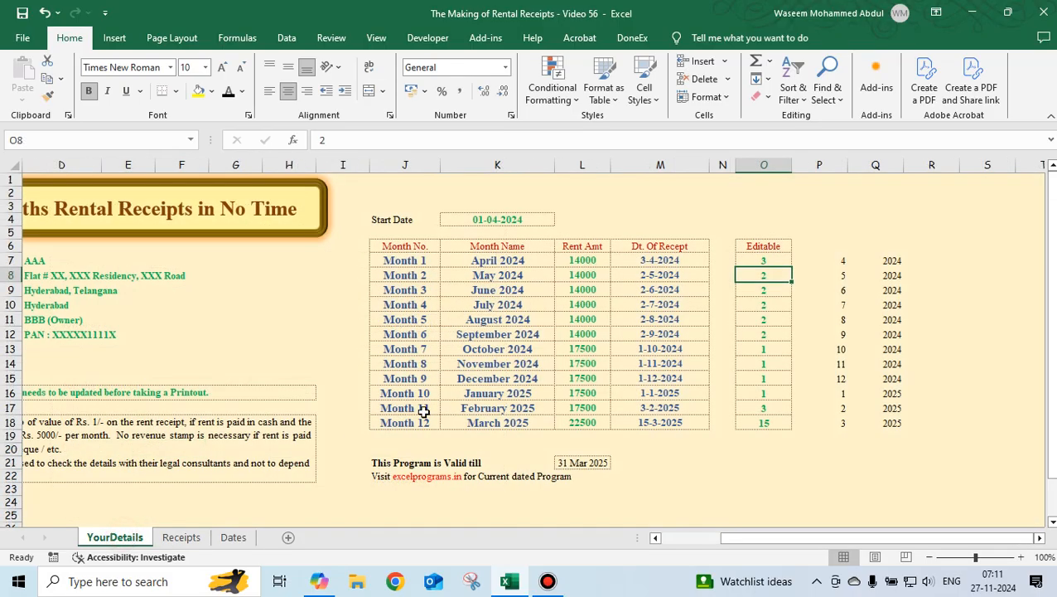
{"action": "left_click", "coordinate": [468, 219]}
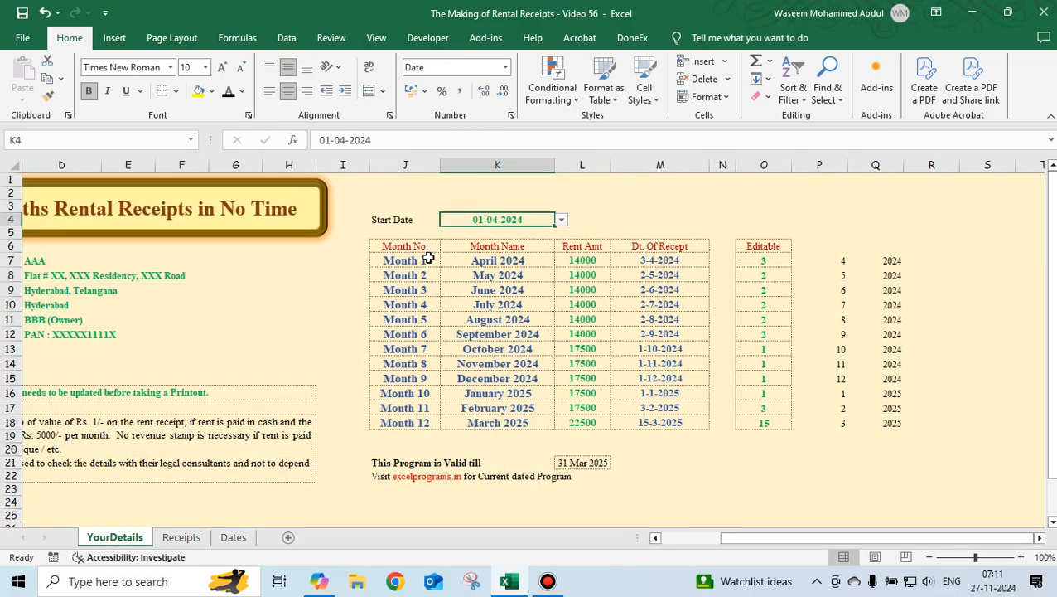
{"action": "left_click", "coordinate": [234, 537]}
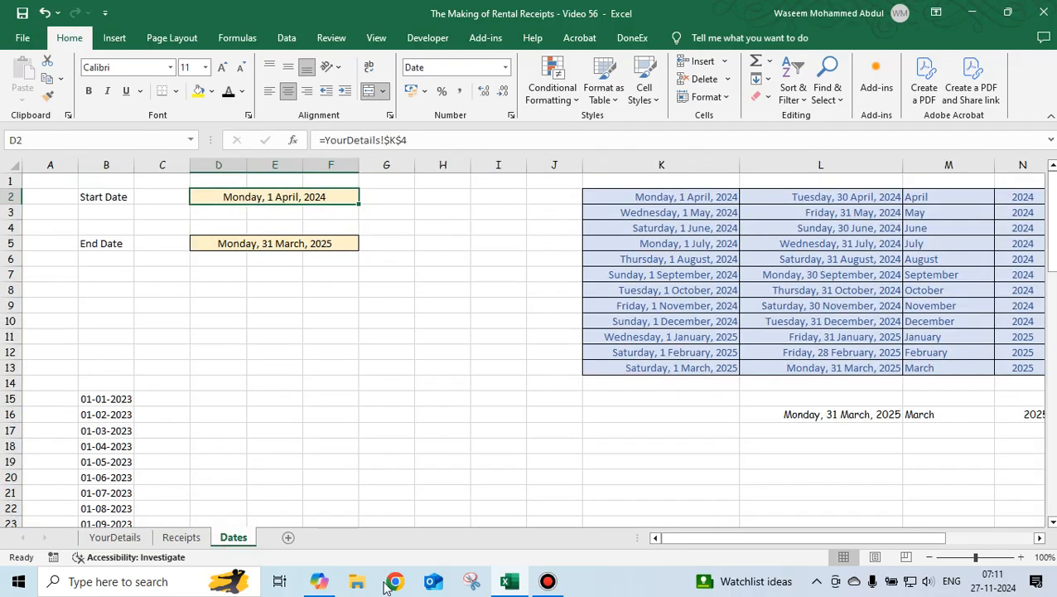
{"action": "left_click", "coordinate": [115, 537]}
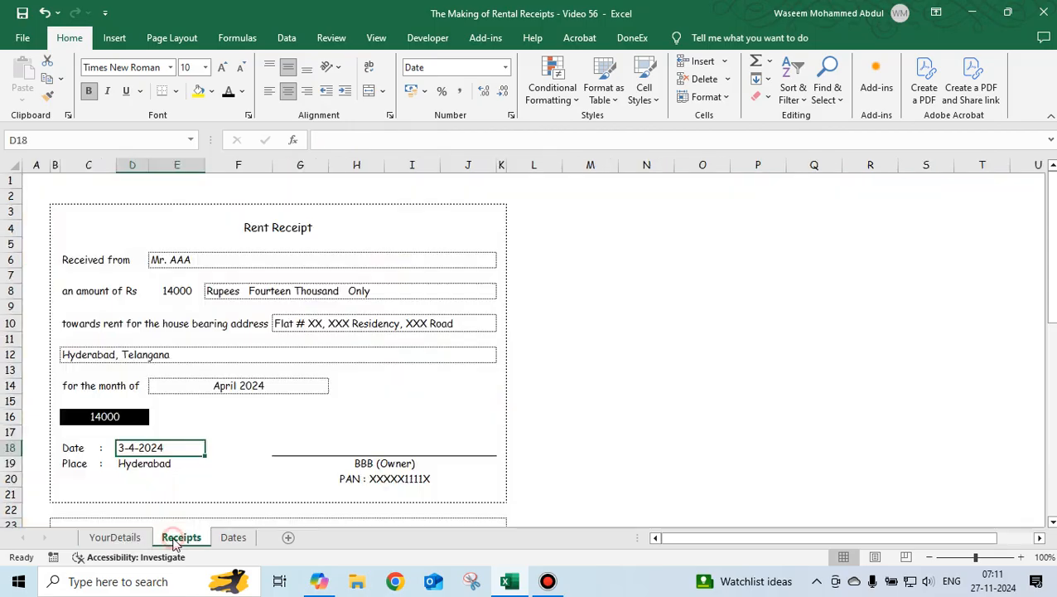
{"action": "left_click", "coordinate": [180, 537]}
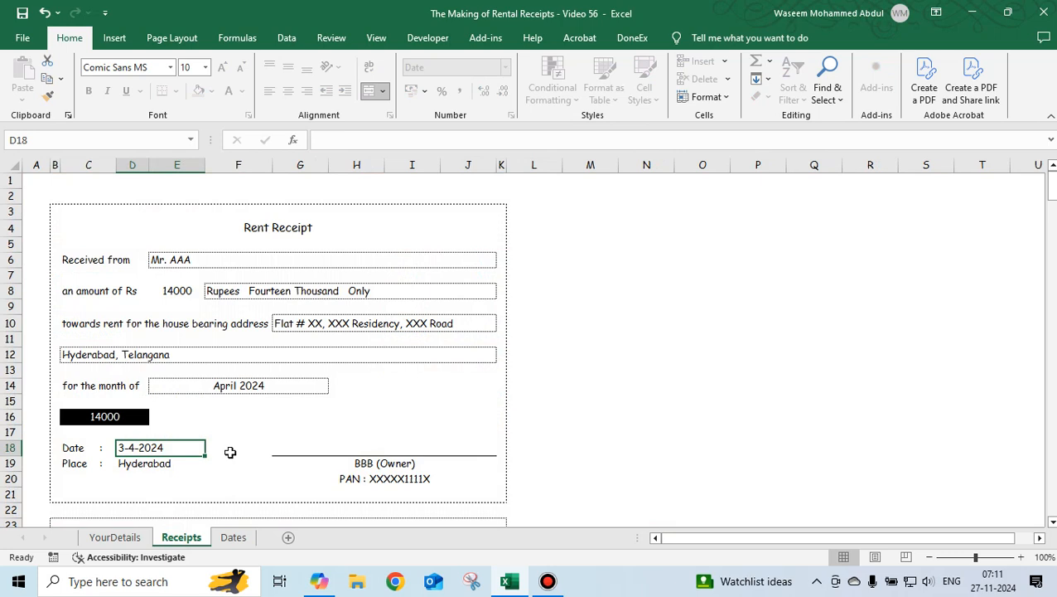
{"action": "left_click", "coordinate": [116, 537]}
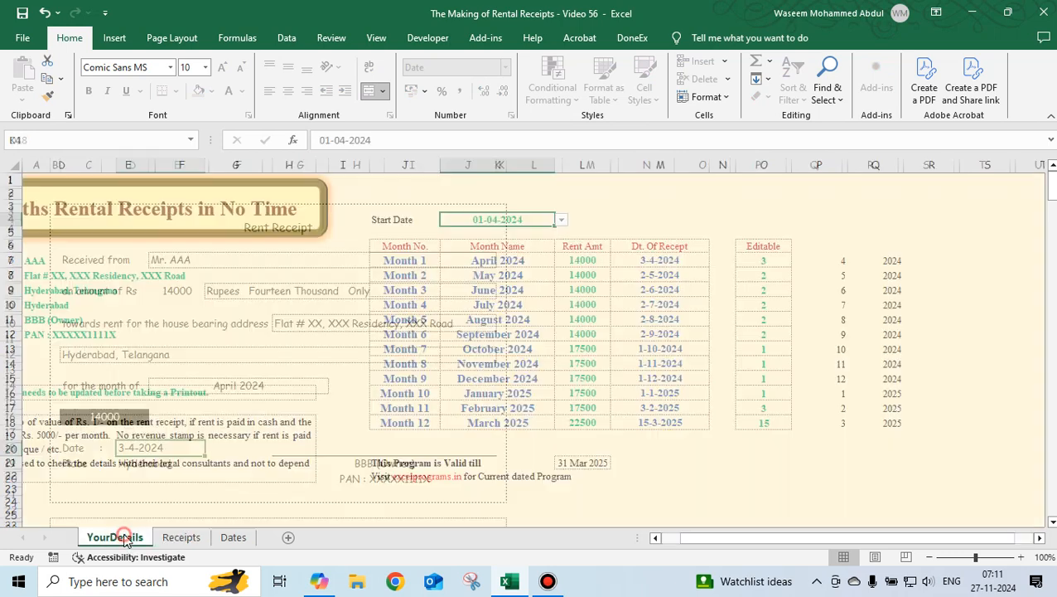
Set the tenant's salutation to Mrs. from its drop-down list on the YourDetails sheet.
{"action": "left_click", "coordinate": [306, 305]}
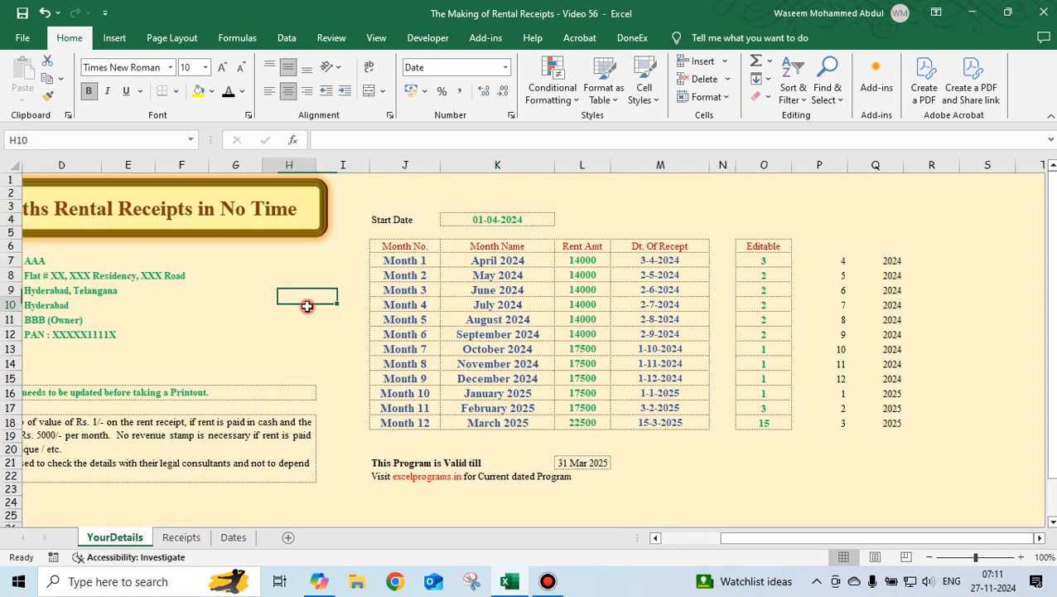
{"action": "key", "text": "Left"}
{"action": "key", "text": "Left"}
{"action": "key", "text": "Home"}
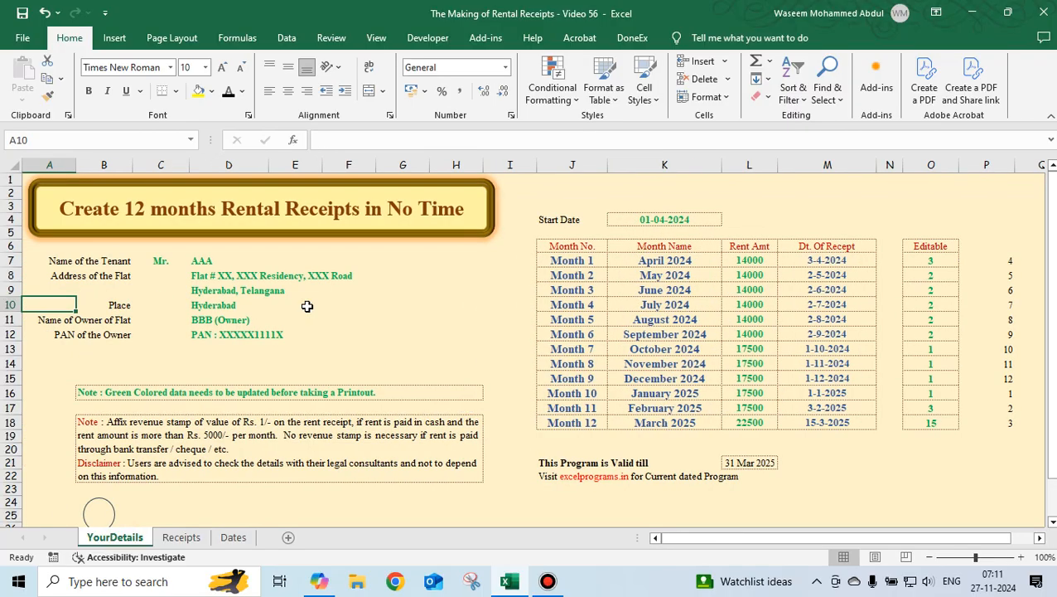
{"action": "key", "text": "Right"}
{"action": "key", "text": "Right"}
{"action": "key", "text": "Up"}
{"action": "key", "text": "Up"}
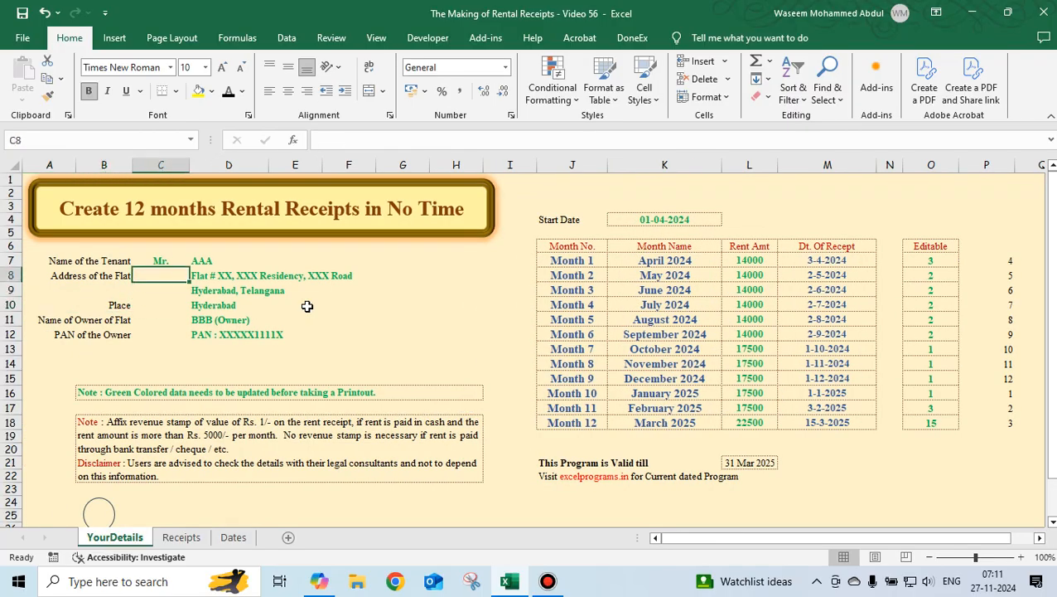
{"action": "left_click", "coordinate": [170, 261]}
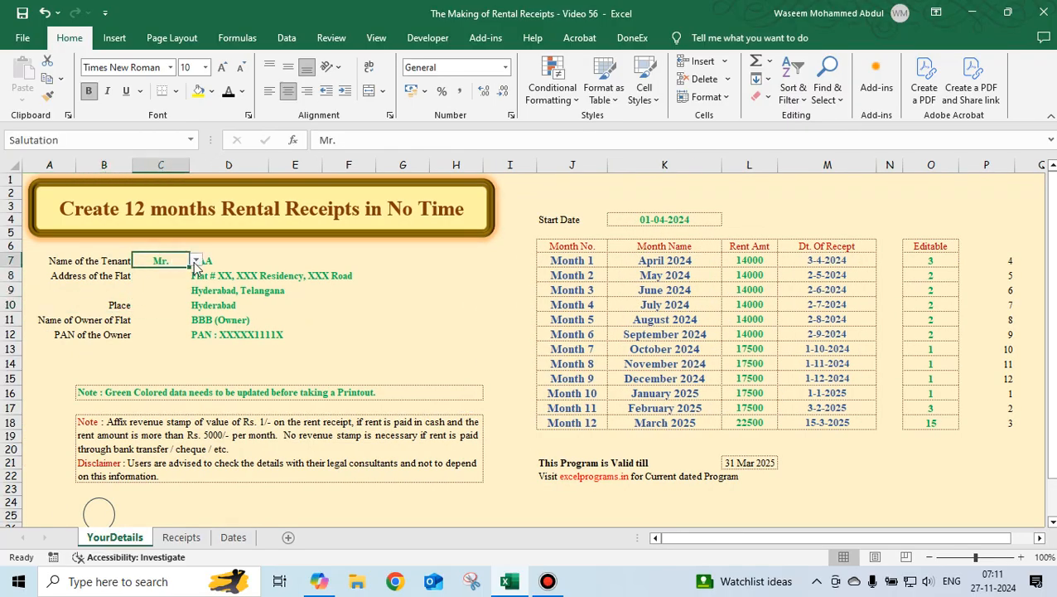
{"action": "left_click", "coordinate": [197, 261]}
{"action": "left_click", "coordinate": [179, 274]}
{"action": "left_click", "coordinate": [156, 335]}
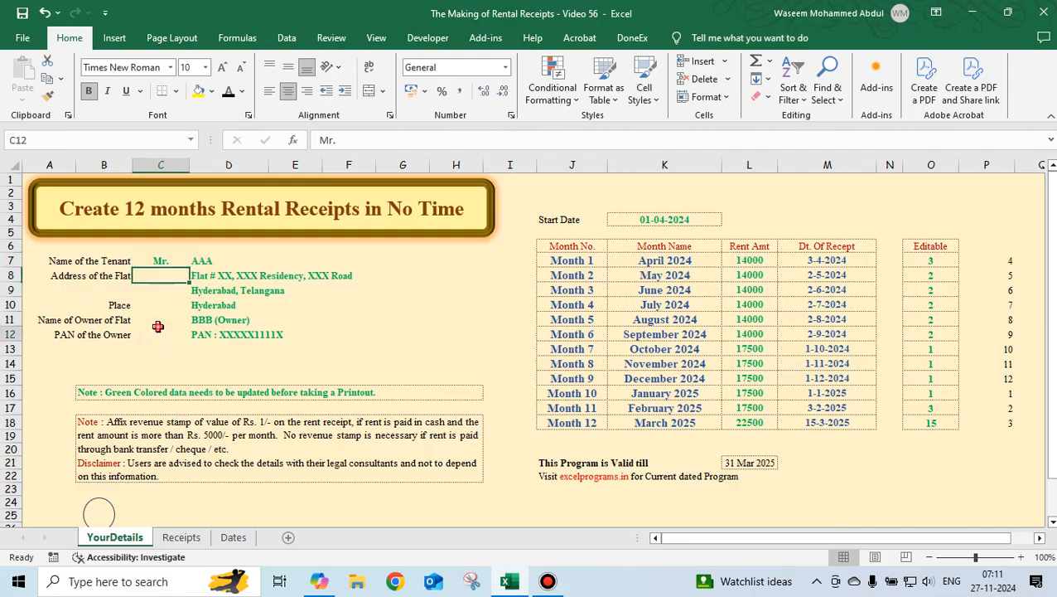
{"action": "left_click", "coordinate": [158, 263]}
{"action": "left_click", "coordinate": [196, 261]}
{"action": "left_click", "coordinate": [165, 292]}
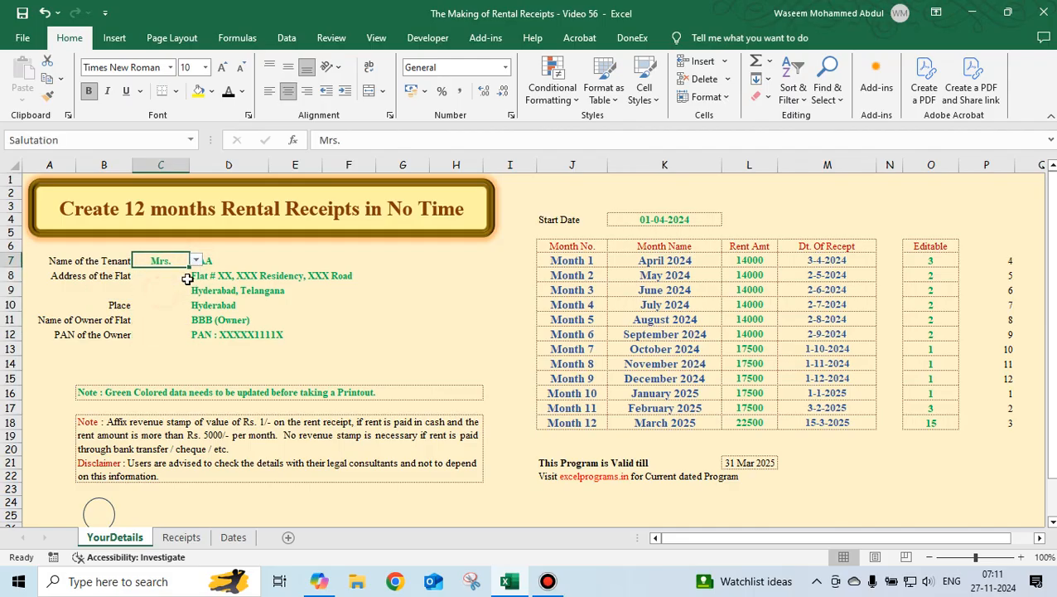
Trace the tenant name and flat address from YourDetails to the Received from and address fields of the receipt.
{"action": "left_click", "coordinate": [222, 261]}
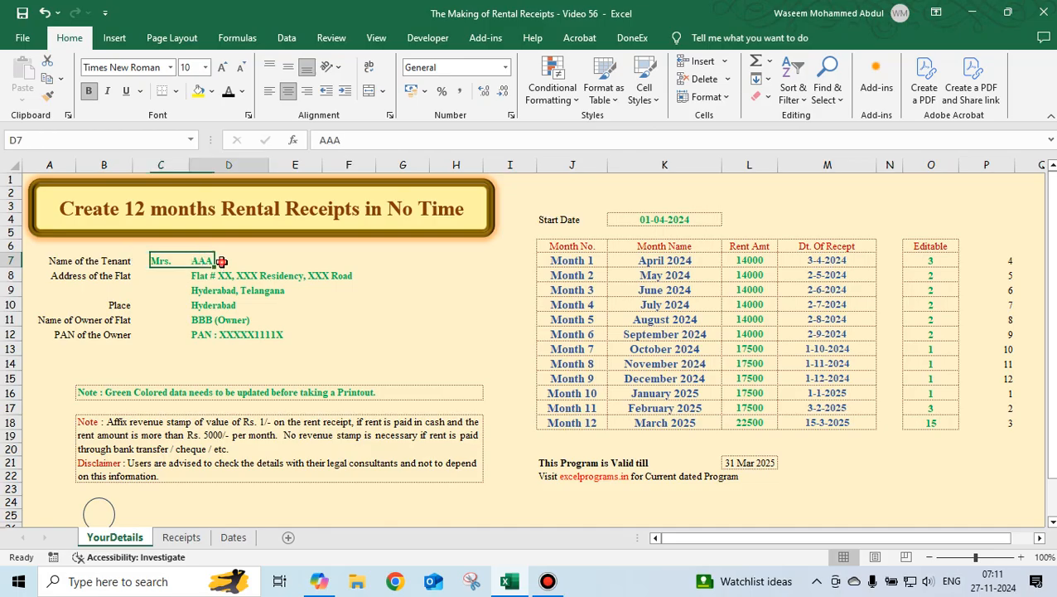
{"action": "left_click", "coordinate": [190, 538]}
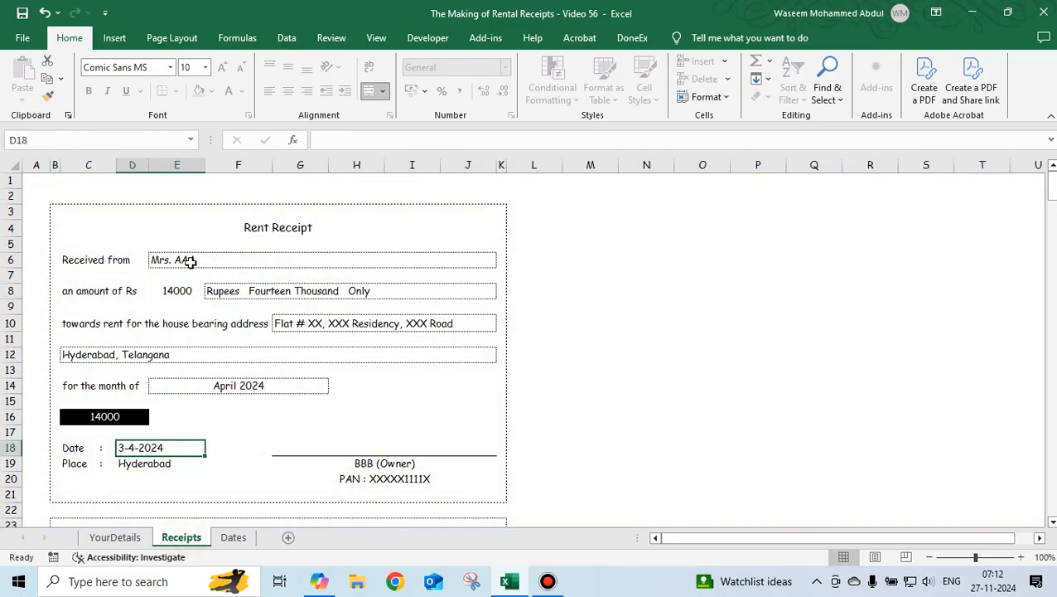
{"action": "left_click", "coordinate": [115, 537]}
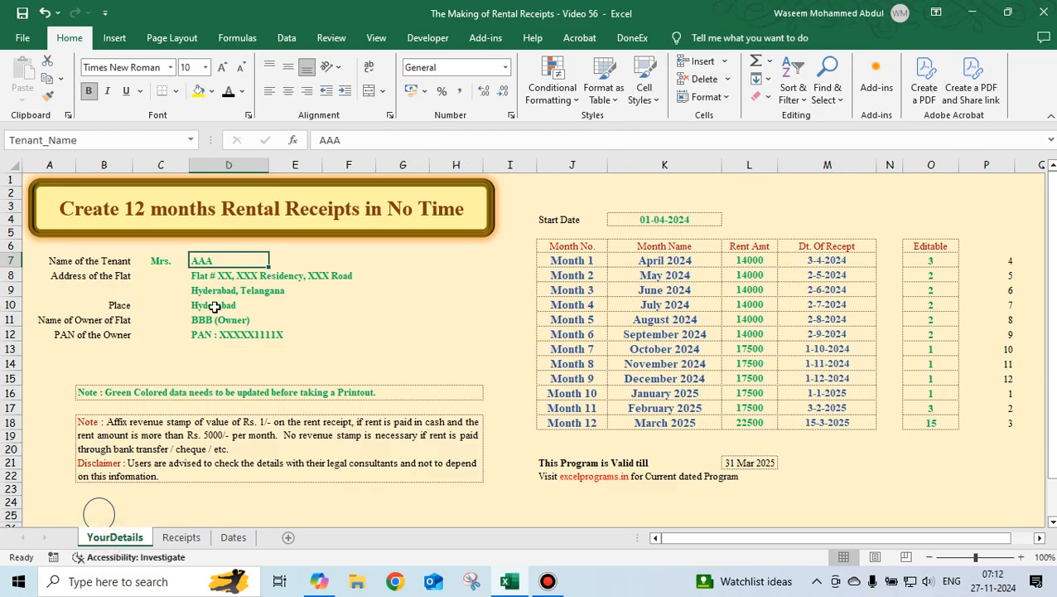
{"action": "left_click", "coordinate": [216, 276]}
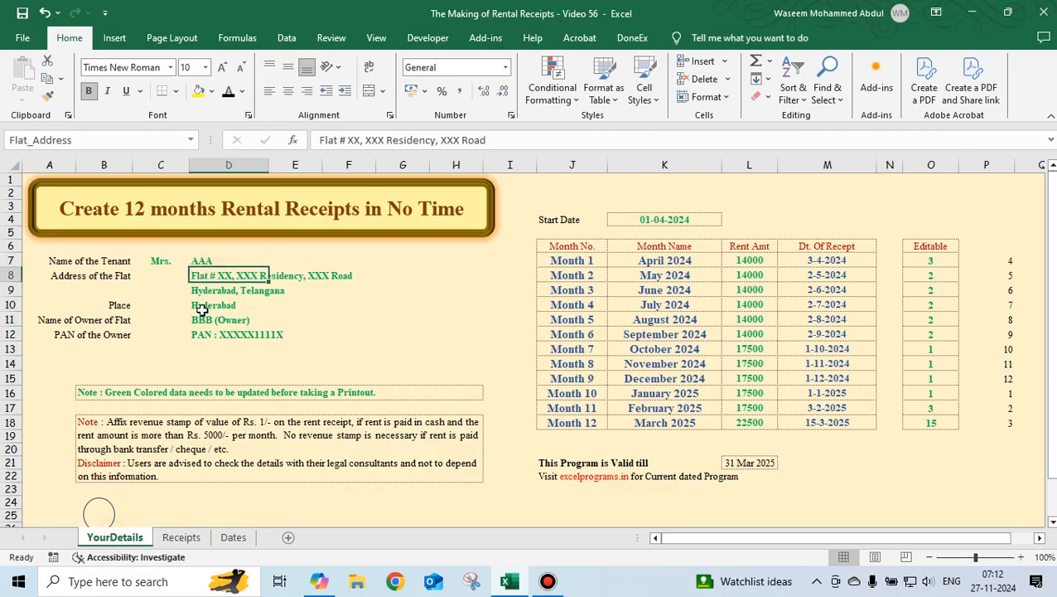
{"action": "left_click", "coordinate": [181, 536]}
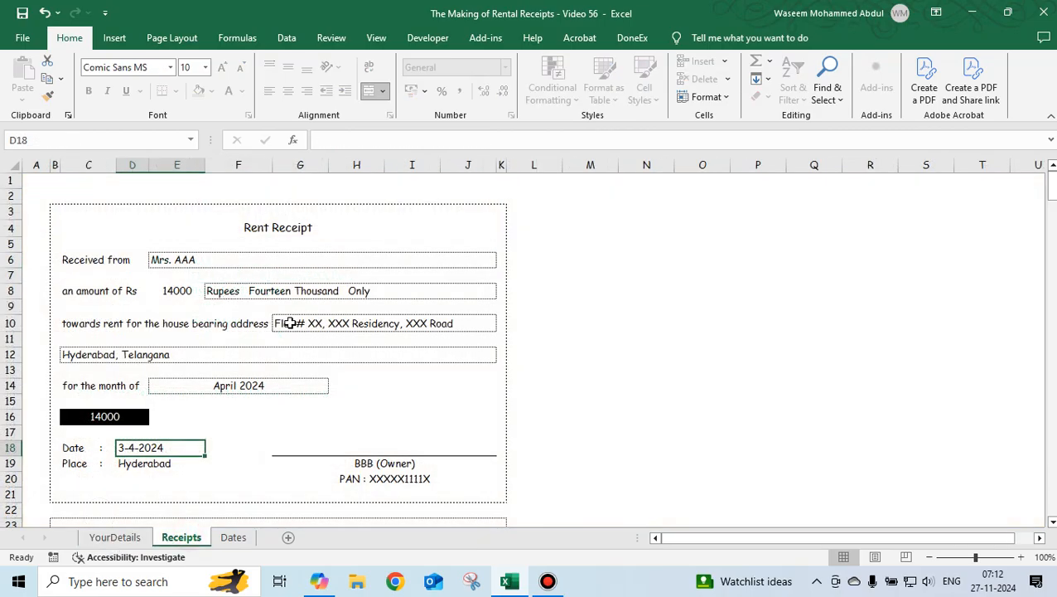
{"action": "left_click", "coordinate": [290, 323]}
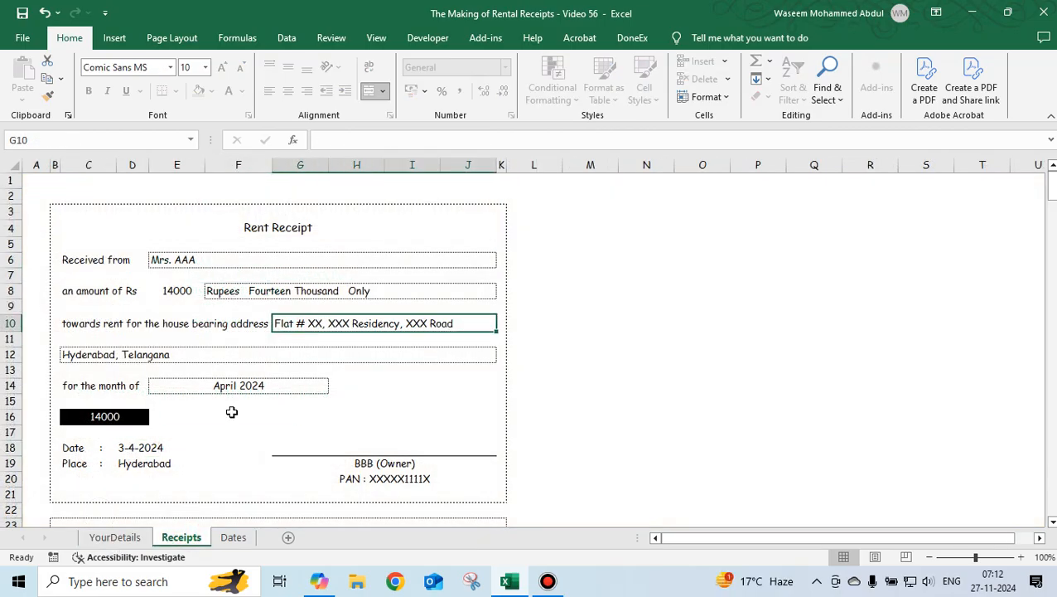
Trace the Month 1 rent amount and the Place from YourDetails to the receipt's amount and place fields.
{"action": "left_click", "coordinate": [129, 541]}
{"action": "left_click", "coordinate": [743, 261]}
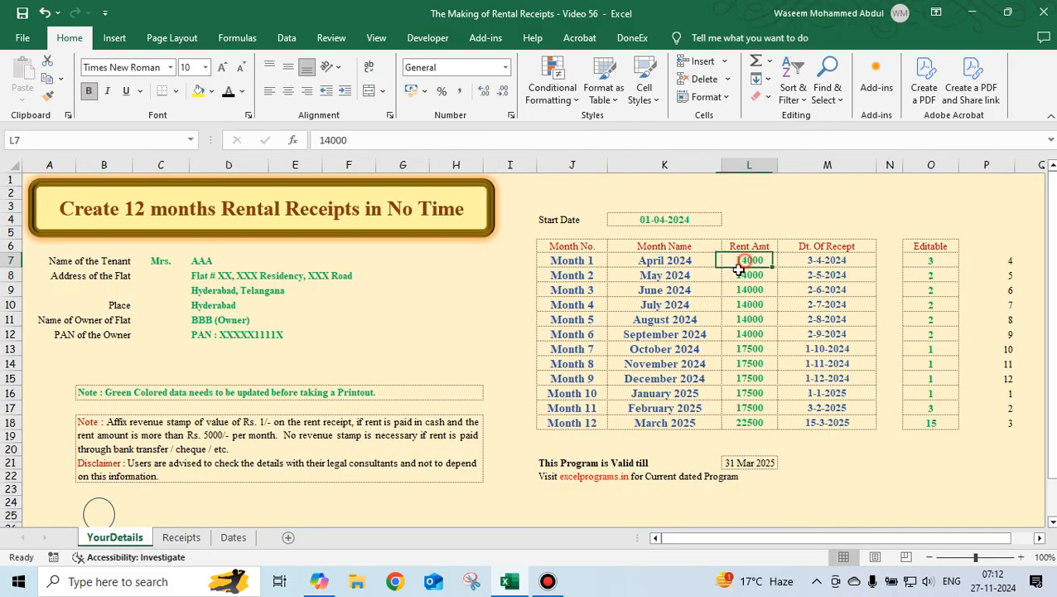
{"action": "left_click", "coordinate": [181, 538]}
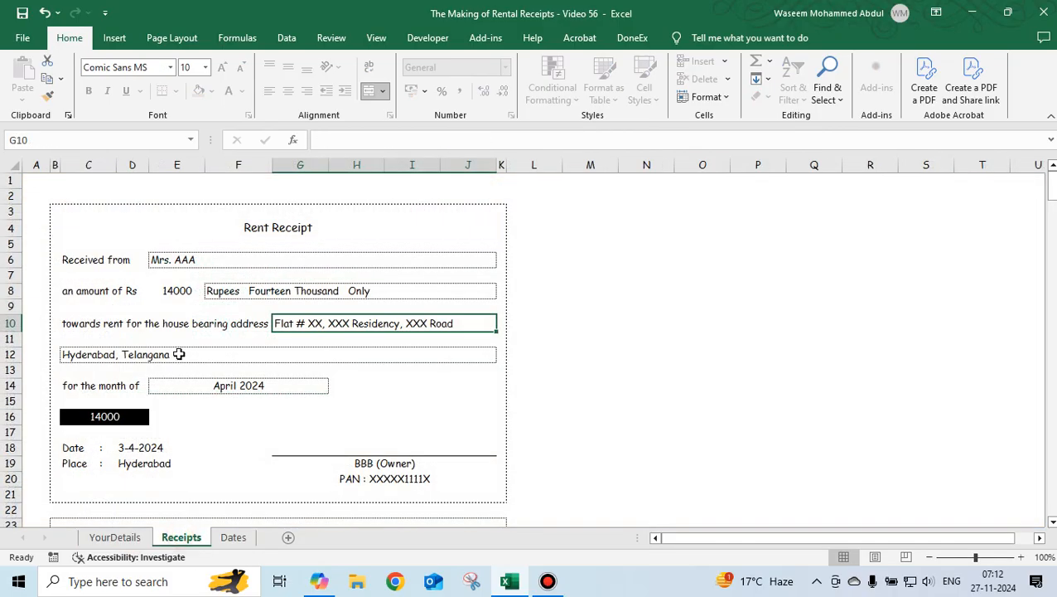
{"action": "left_click", "coordinate": [182, 290]}
{"action": "left_click", "coordinate": [116, 536]}
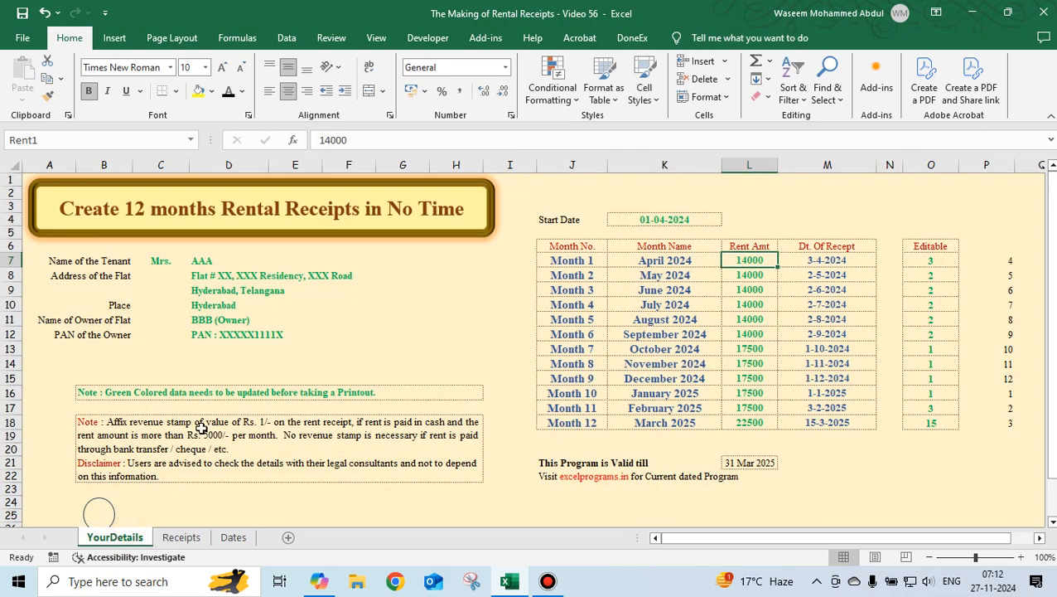
{"action": "left_click", "coordinate": [205, 307]}
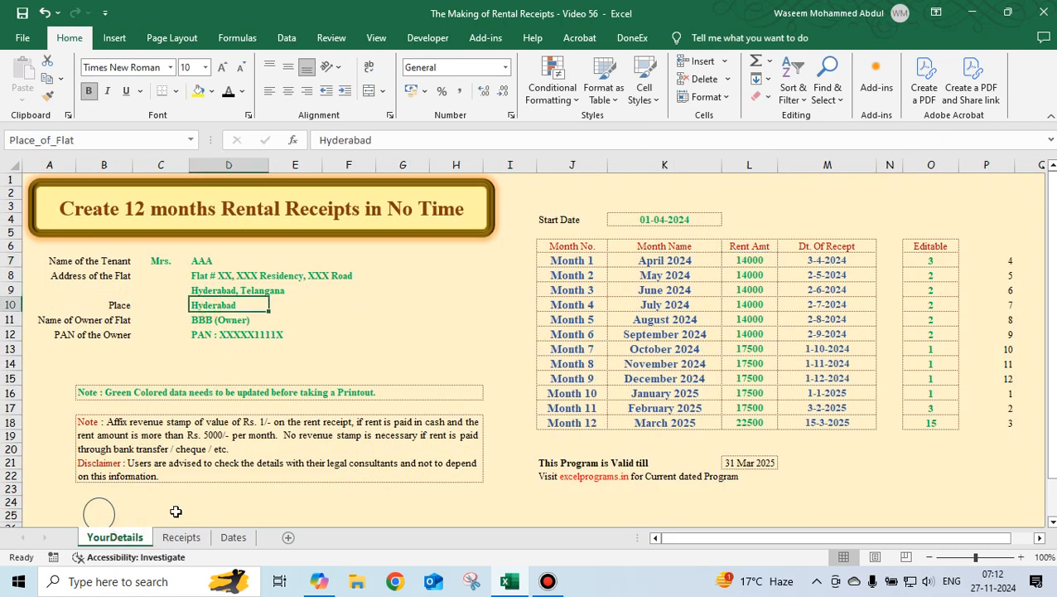
{"action": "left_click", "coordinate": [181, 537]}
{"action": "left_click", "coordinate": [137, 461]}
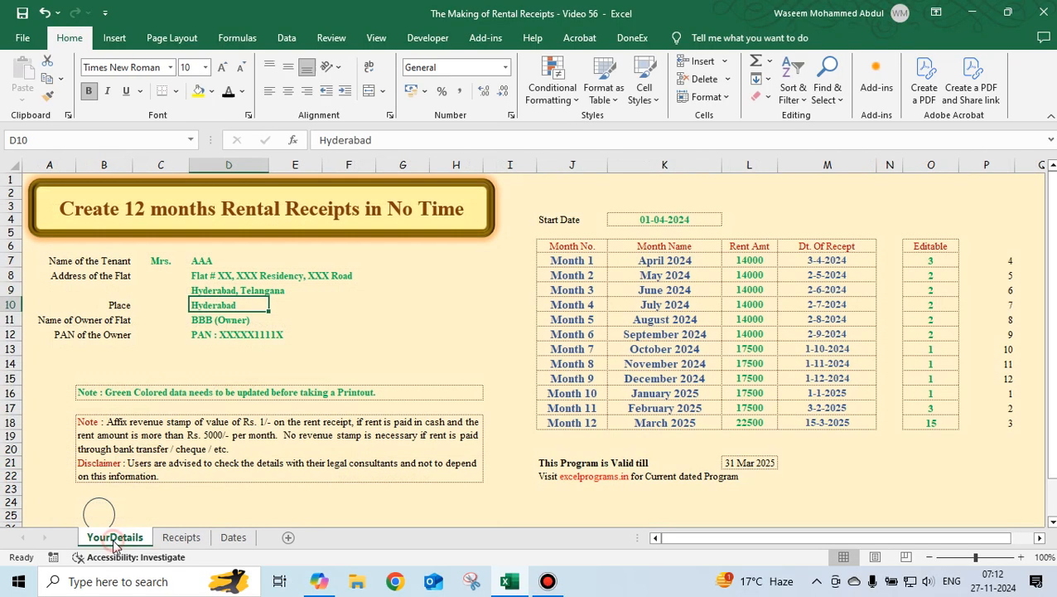
Trace the owner's name and PAN from YourDetails to the signature block of the receipt.
{"action": "left_click", "coordinate": [115, 539]}
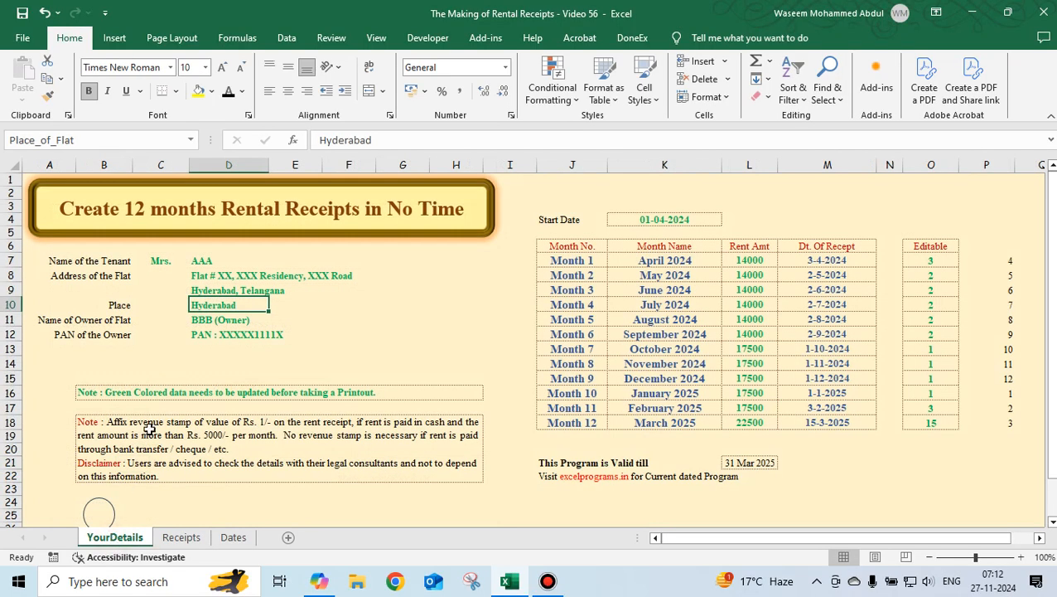
{"action": "left_click", "coordinate": [192, 321]}
{"action": "left_click", "coordinate": [207, 336]}
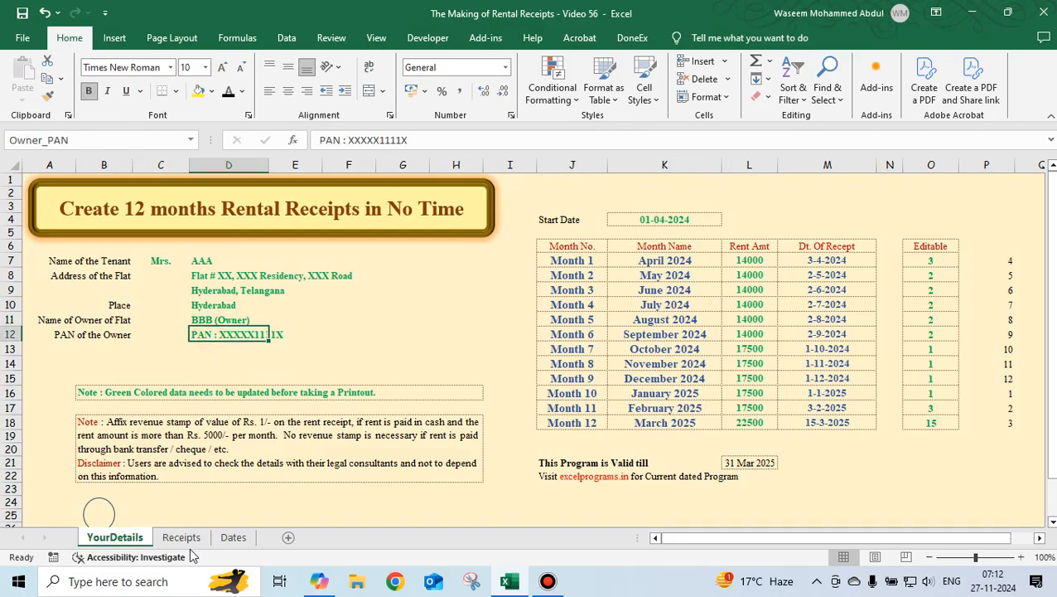
{"action": "left_click", "coordinate": [181, 537]}
{"action": "left_click", "coordinate": [339, 466]}
{"action": "left_click", "coordinate": [341, 479]}
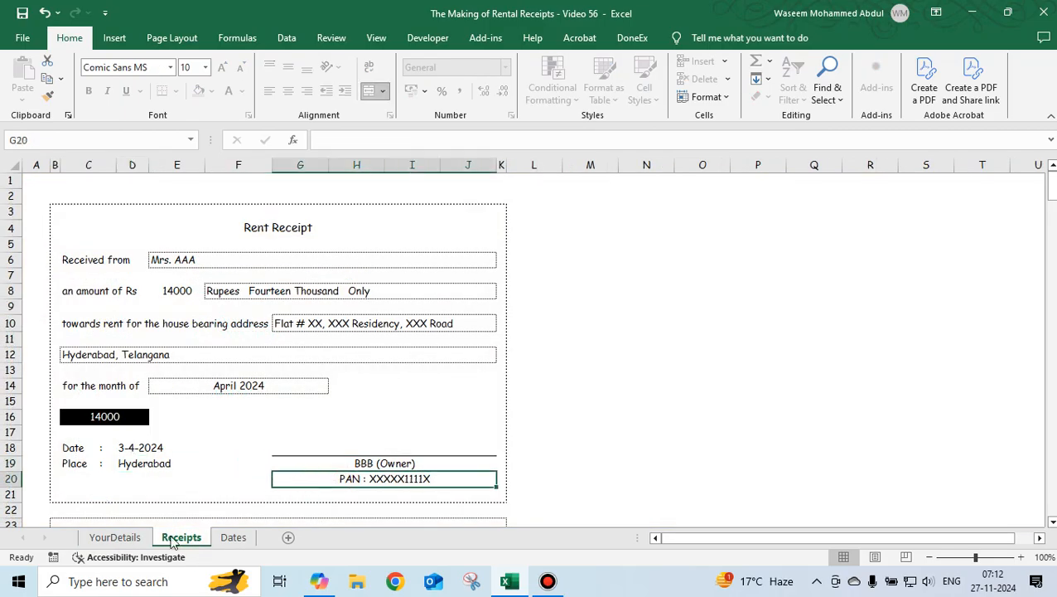
Scroll through the following monthly receipts on the Receipts sheet and return to the YourDetails sheet.
{"action": "scroll", "coordinate": [166, 410], "scroll_direction": "down", "scroll_amount": 7}
{"action": "scroll", "coordinate": [169, 411], "scroll_direction": "down", "scroll_amount": 3}
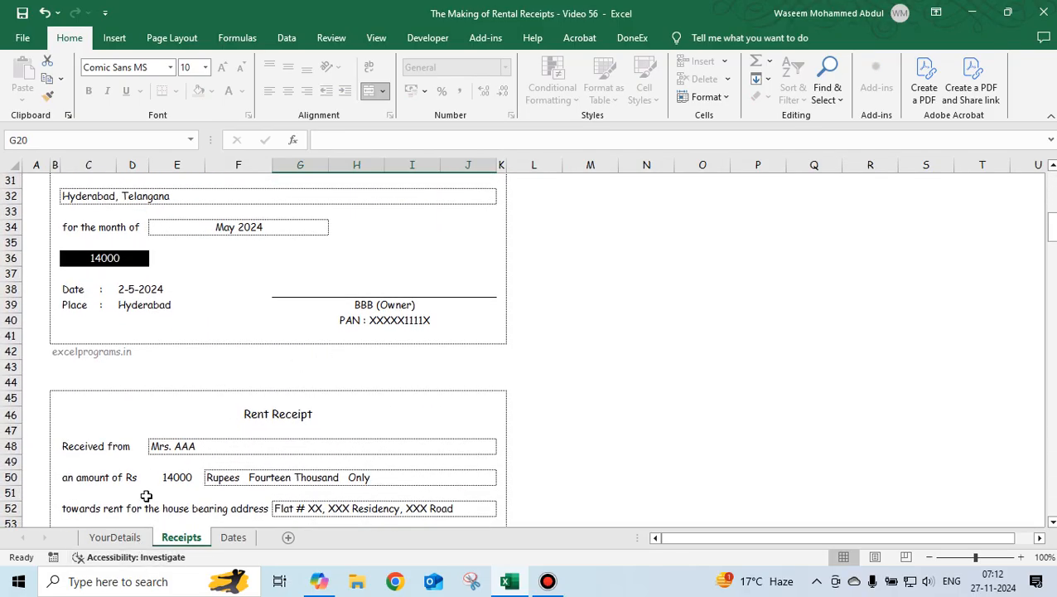
{"action": "left_click", "coordinate": [126, 536]}
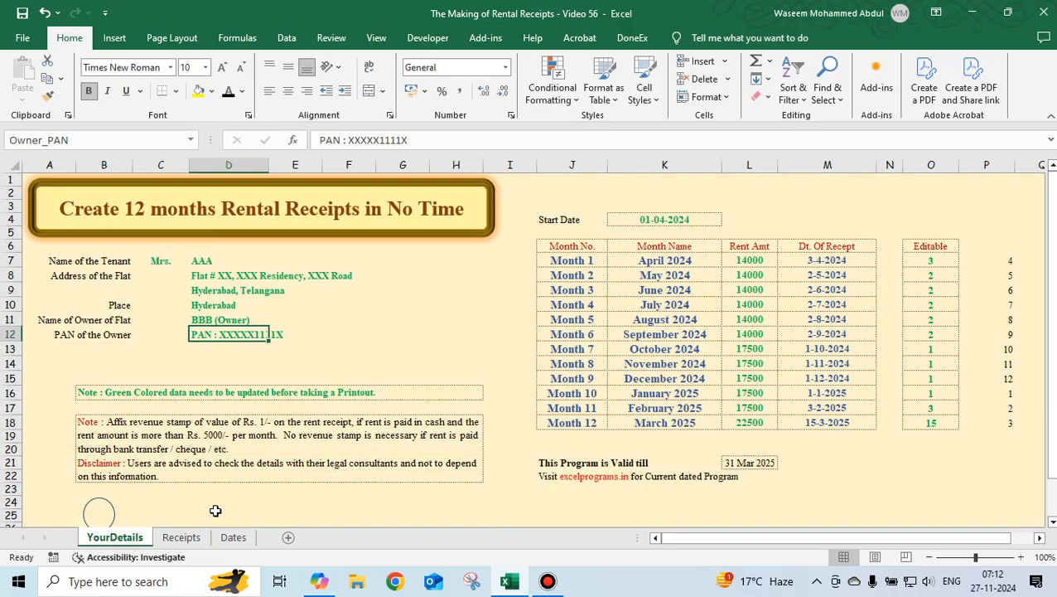
{"action": "left_click", "coordinate": [181, 536]}
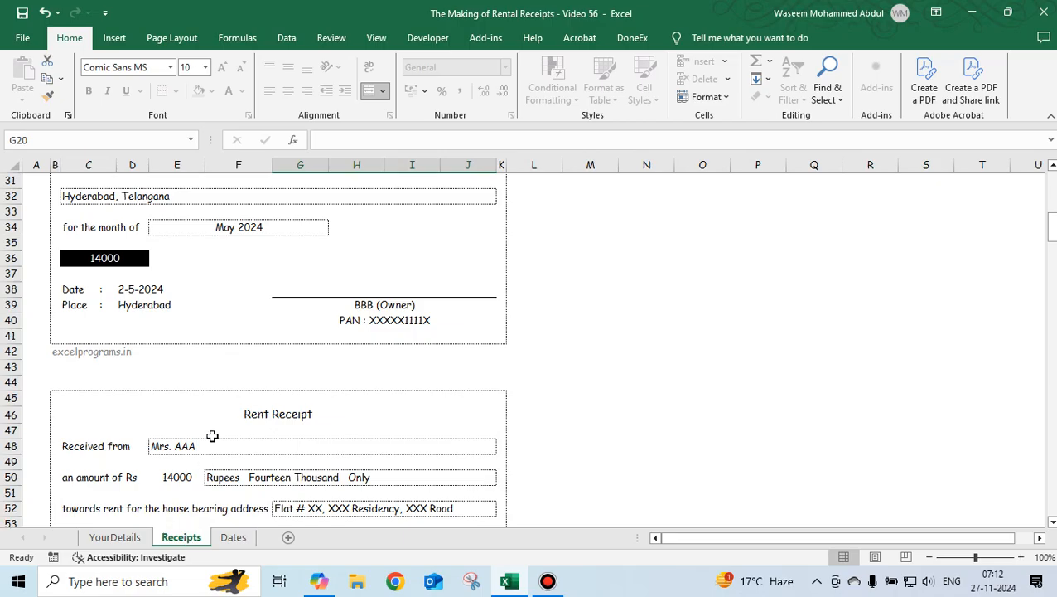
{"action": "scroll", "coordinate": [212, 435], "scroll_direction": "up", "scroll_amount": 10}
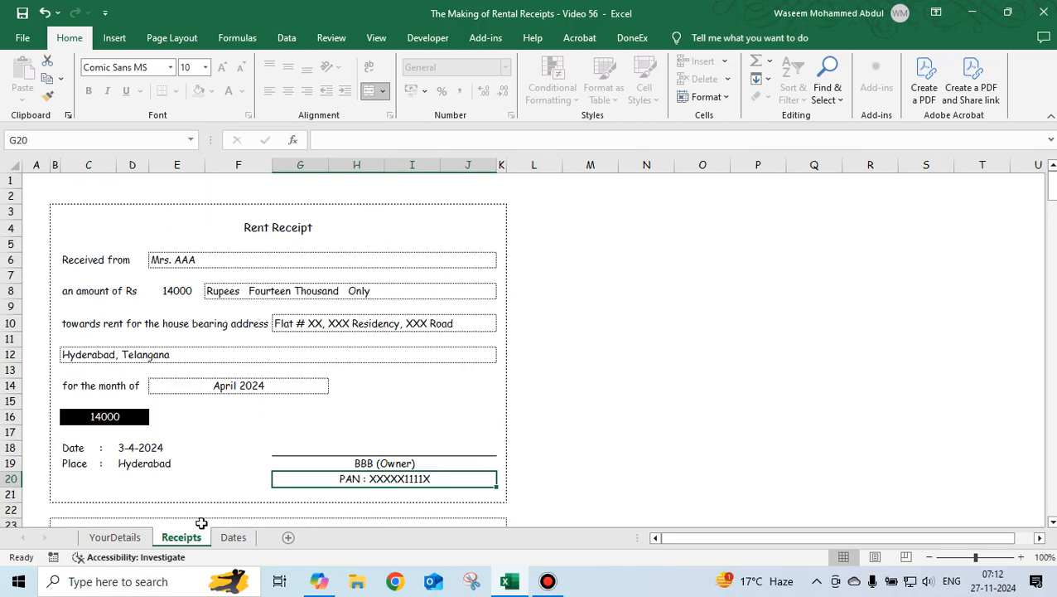
{"action": "left_click", "coordinate": [115, 537]}
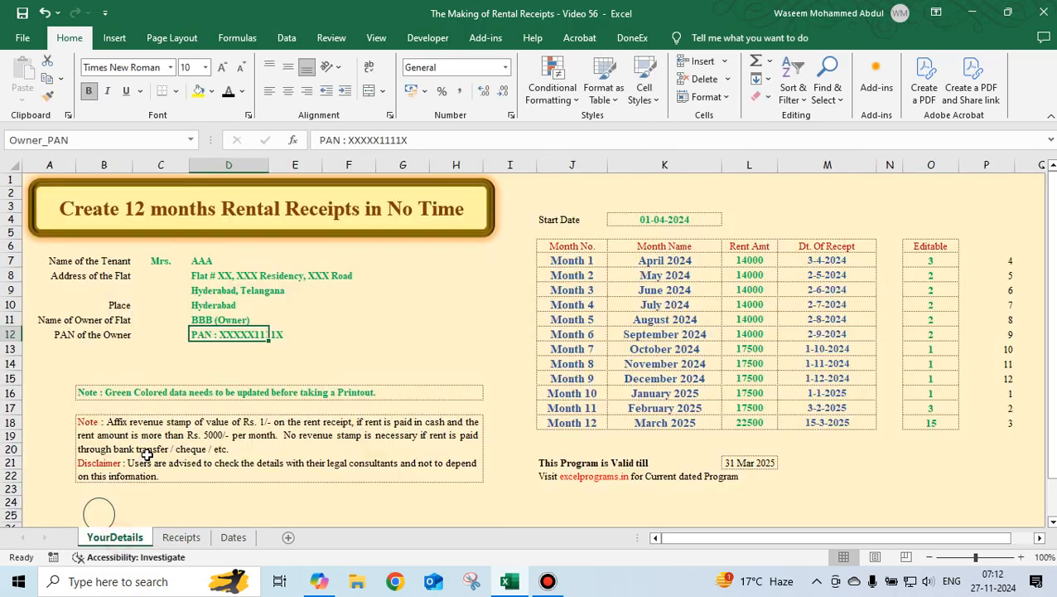